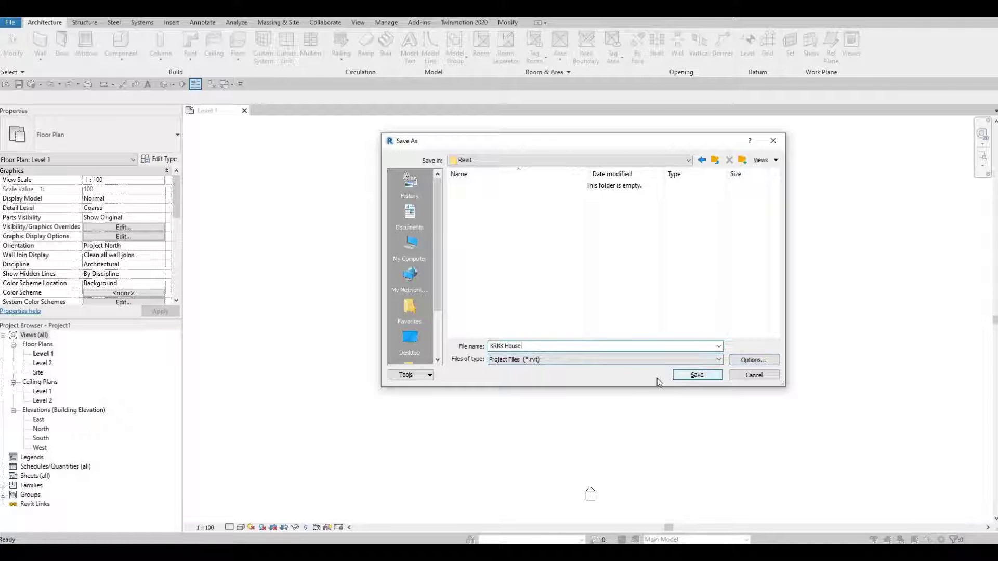
Set the maximum backups to 5 and save the project as KRKK House in the Revit folder
click(746, 363)
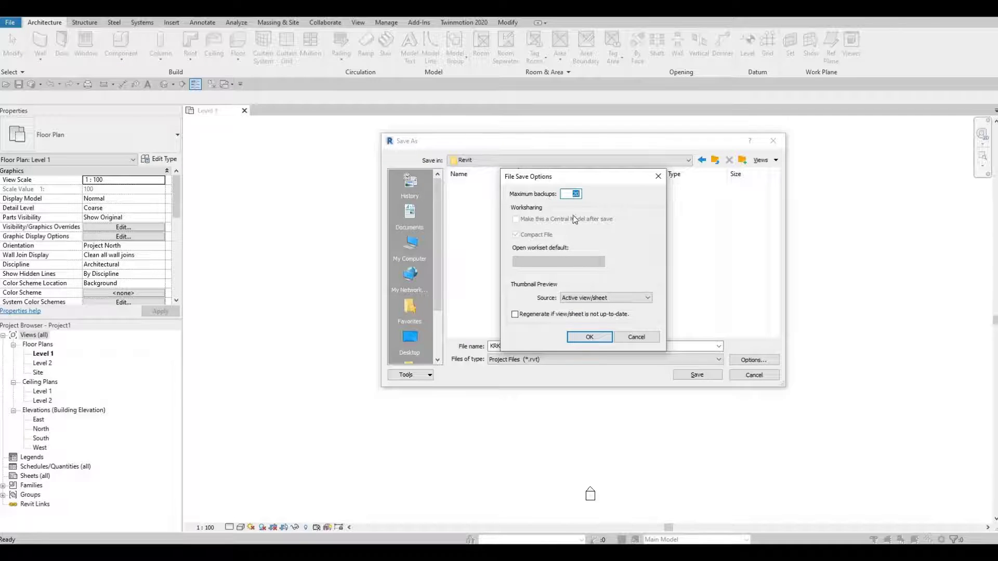
text(5)
click(578, 342)
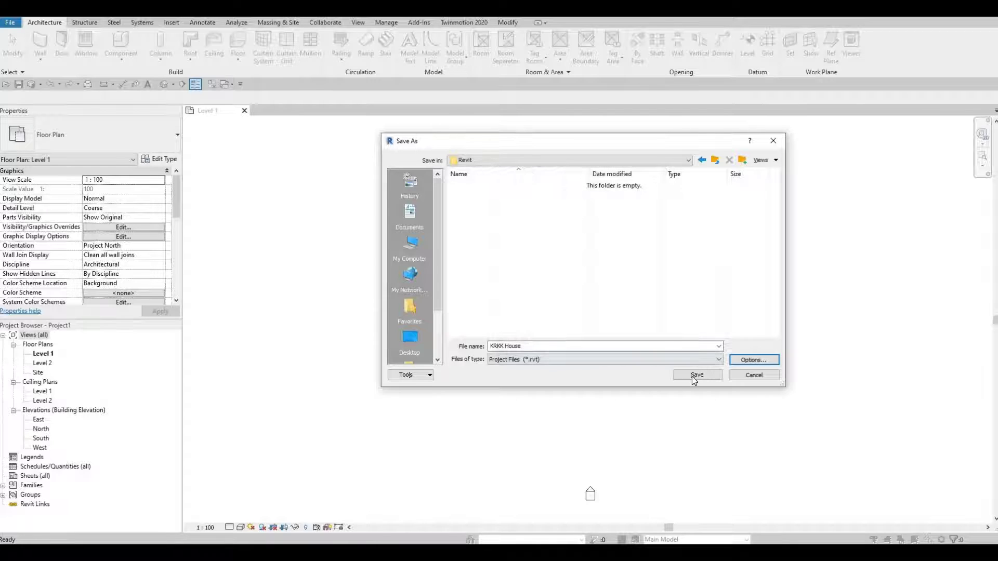
click(693, 376)
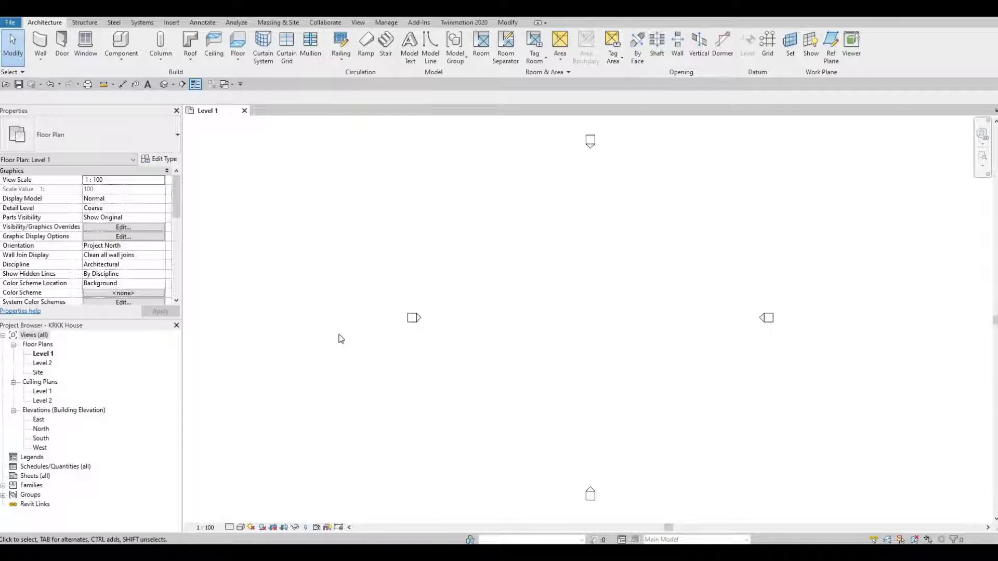
Review the project unit formats for the Common discipline without changing them
key(F1)
key(F1)
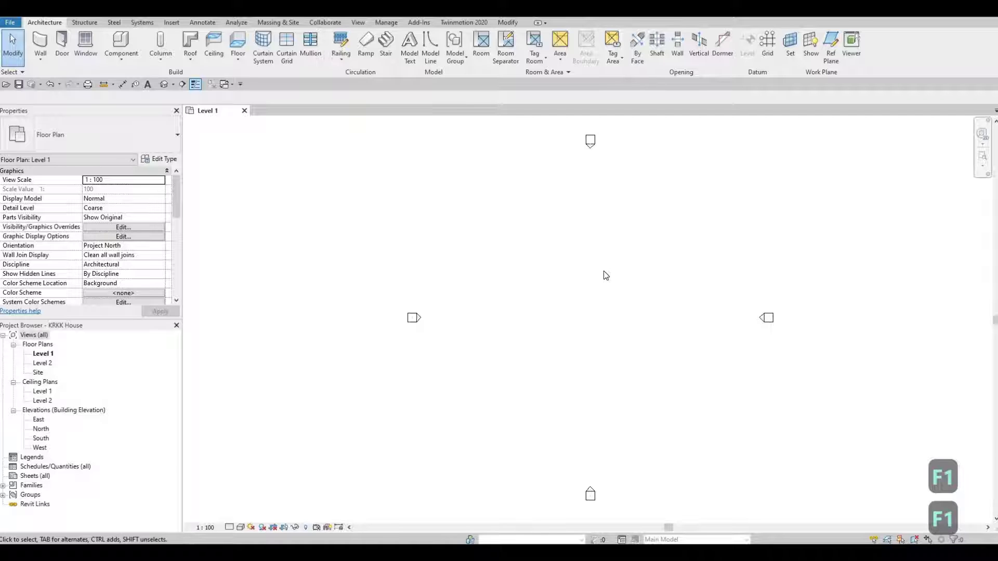
key(u)
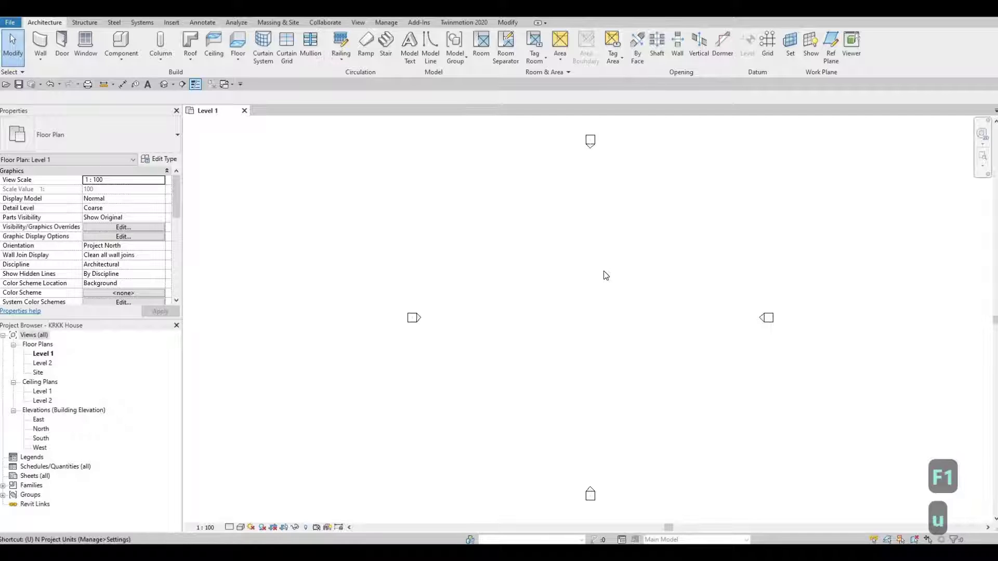
key(n)
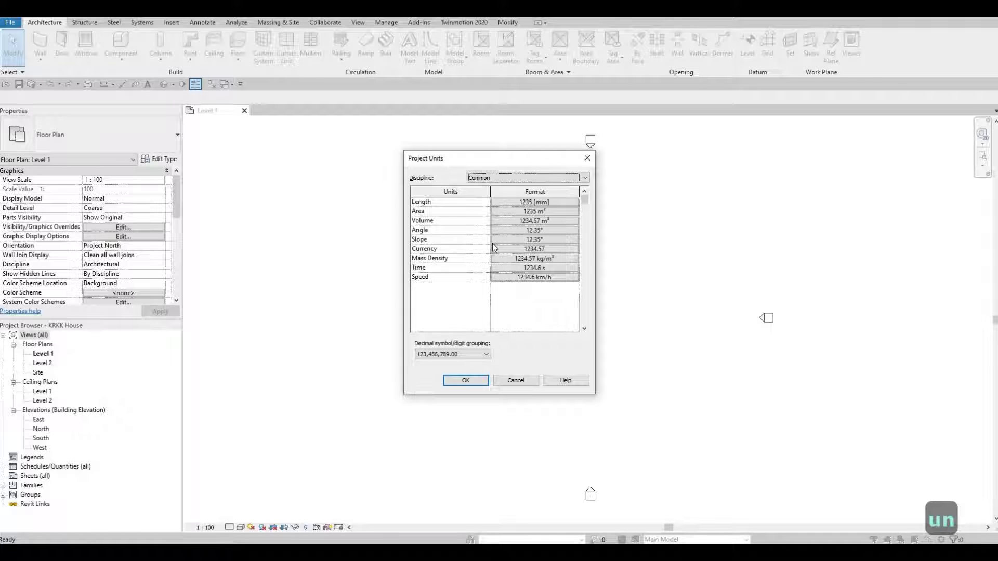
click(531, 388)
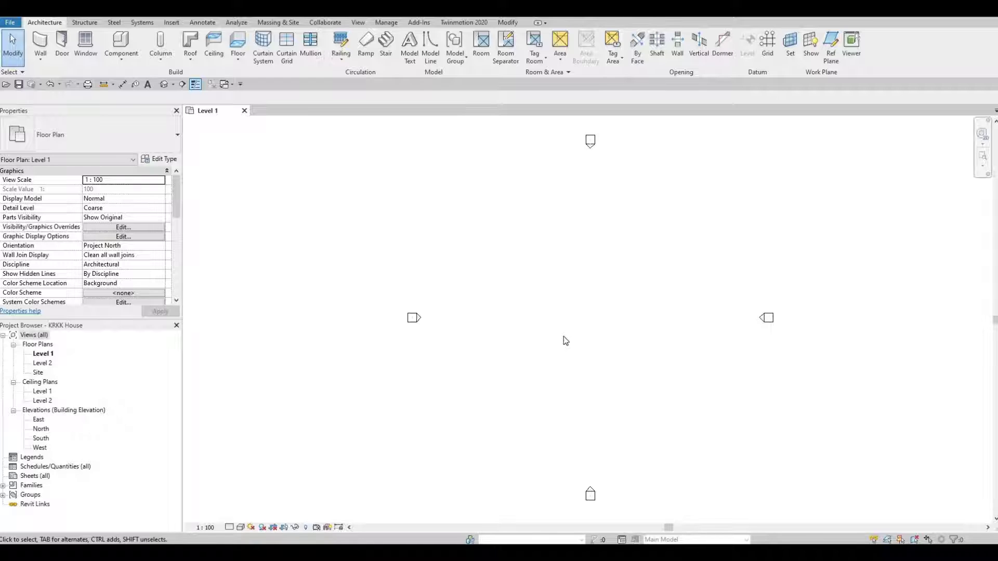
Draw a vertical grid line in the Level 1 plan, from bottom to top between the elevation markers
key(g)
key(r)
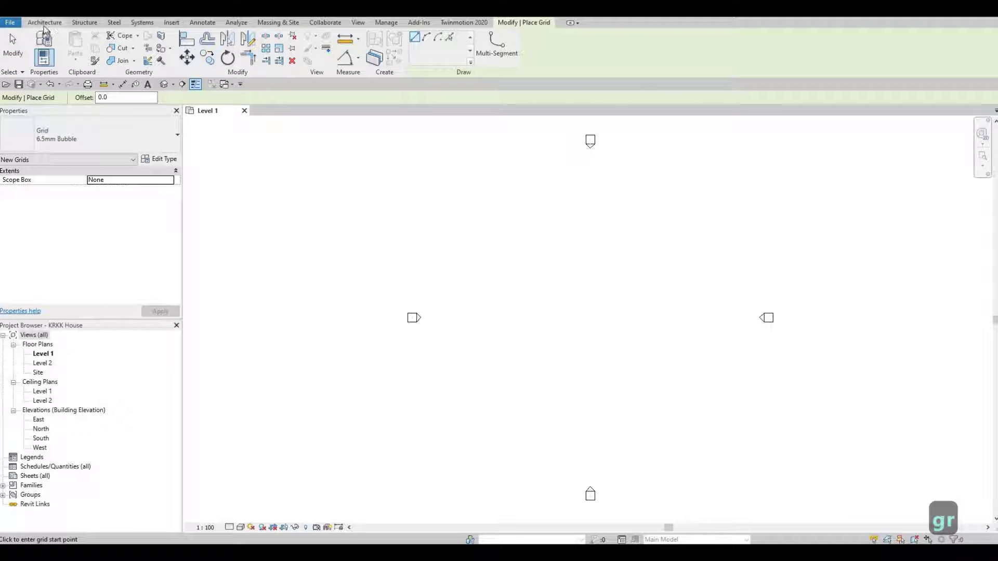
click(45, 25)
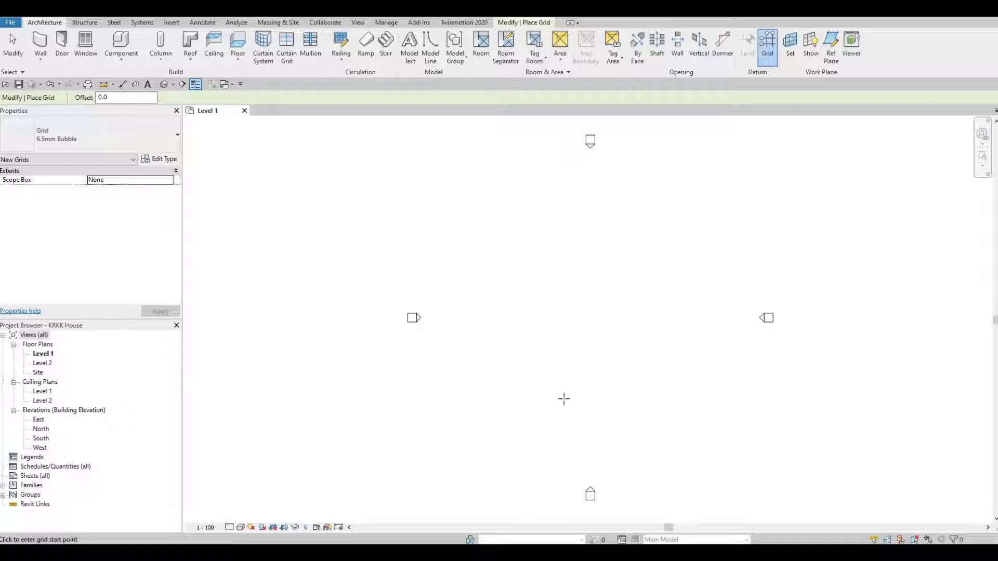
click(528, 436)
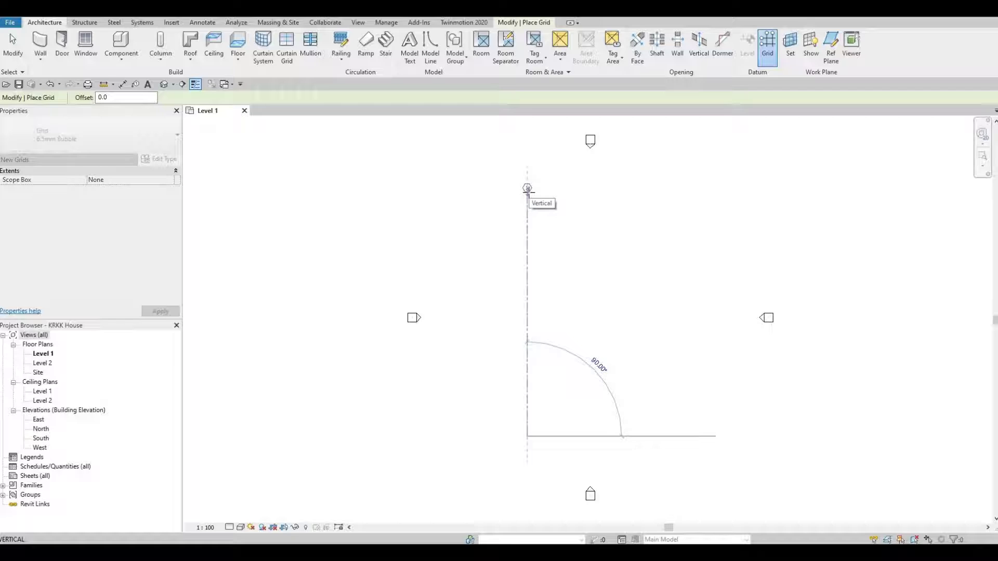
click(527, 189)
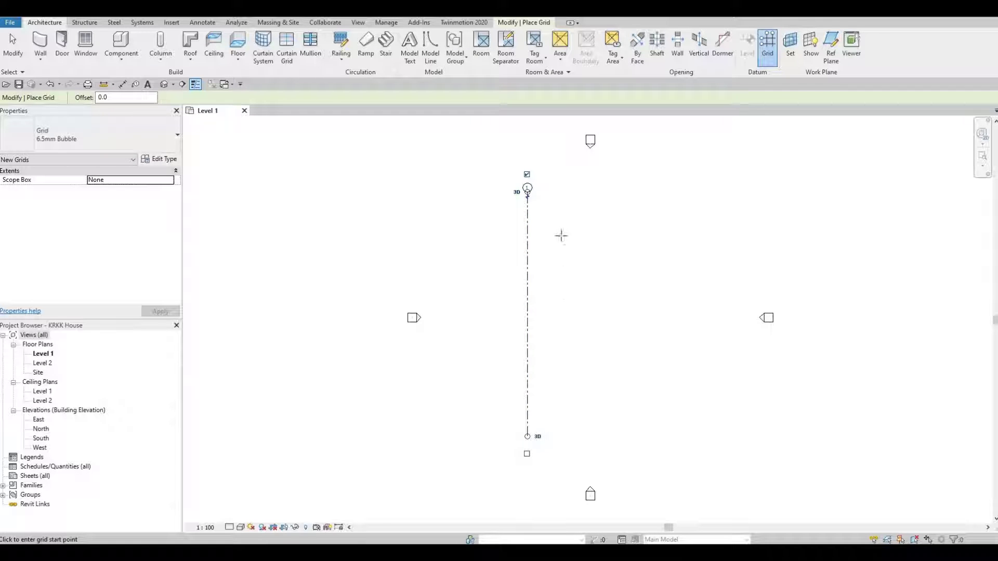
scroll(542, 187, up, 5)
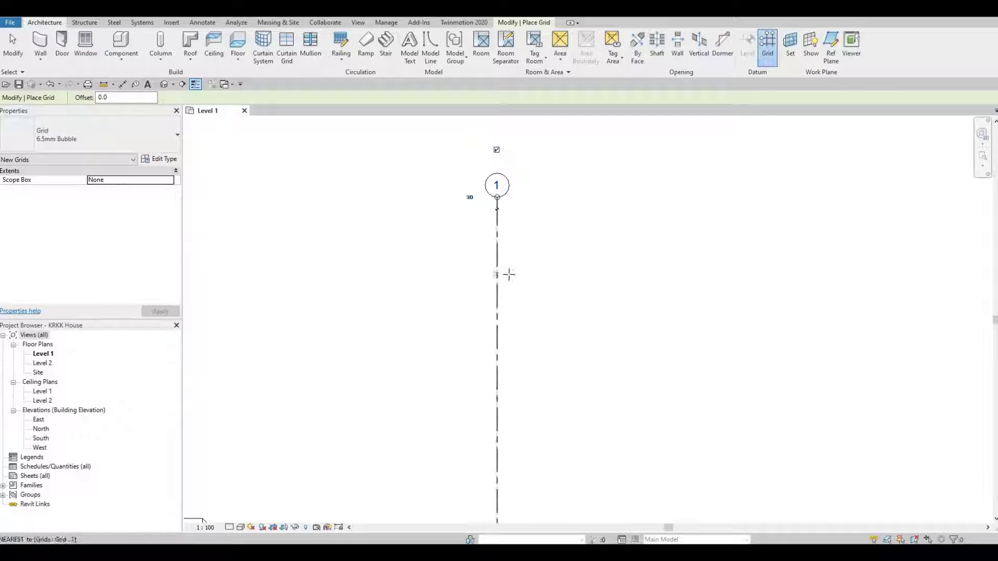
scroll(572, 314, down, 4)
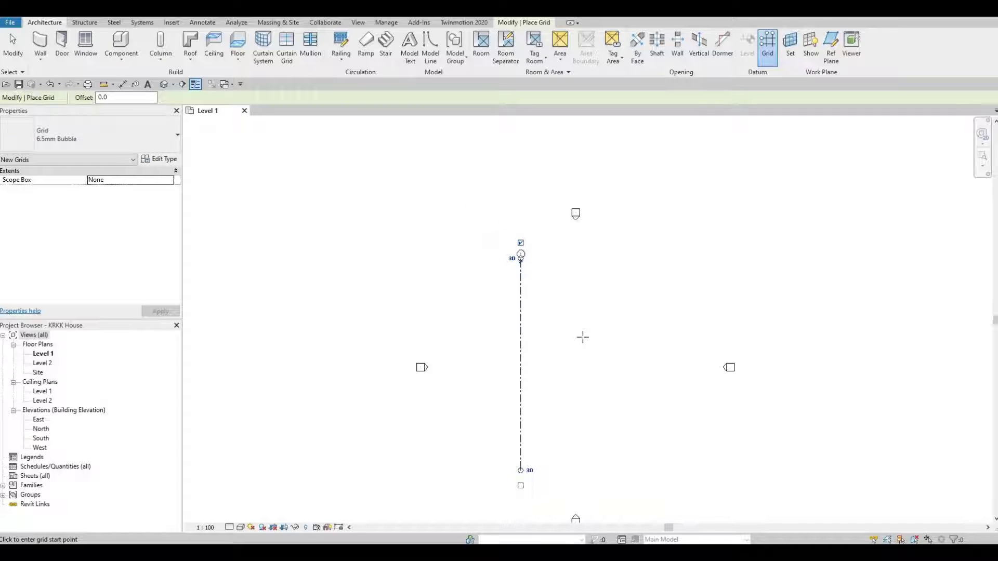
key(Escape)
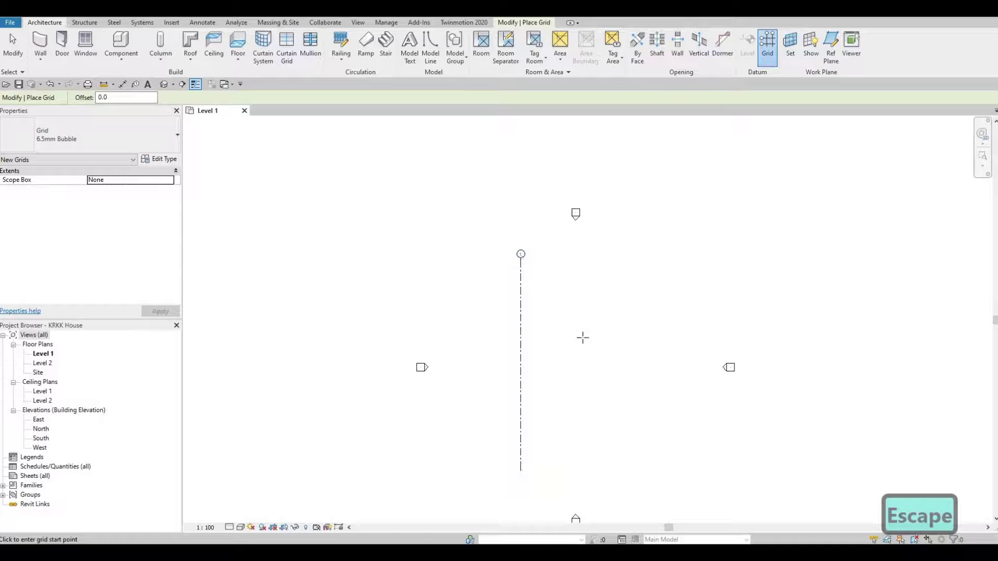
key(Escape)
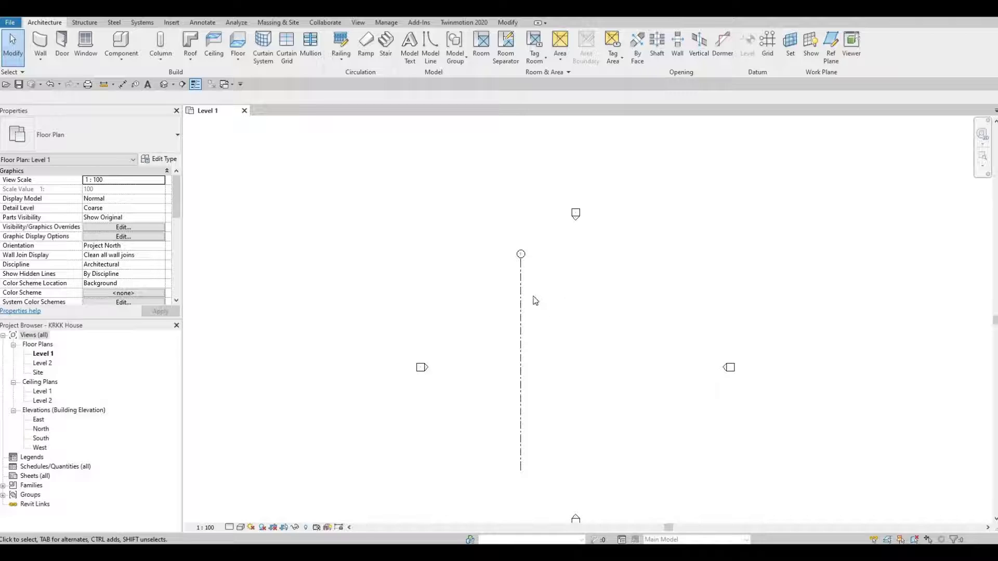
Copy grid line 1 horizontally to the right at a distance of 6000 mm
click(511, 400)
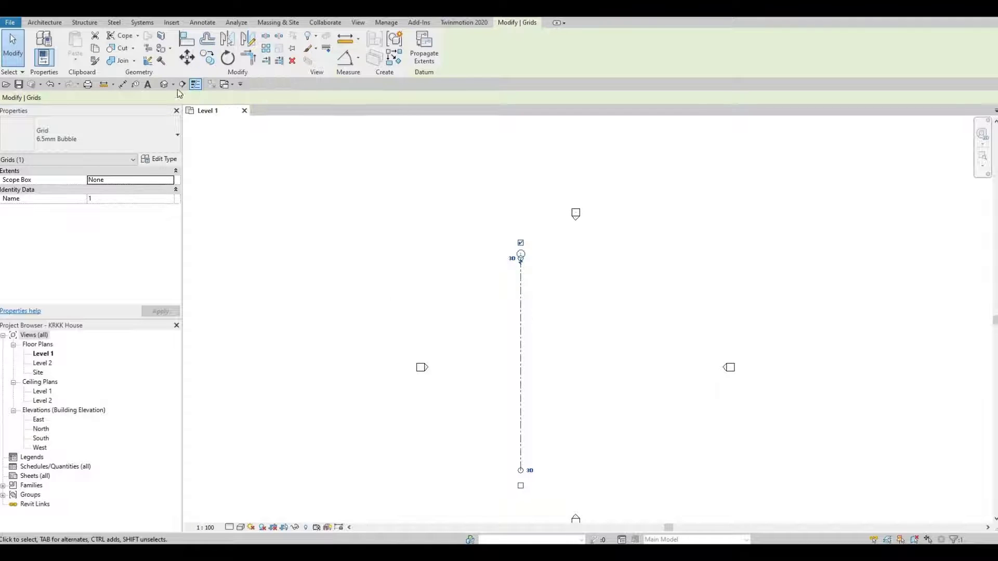
click(207, 57)
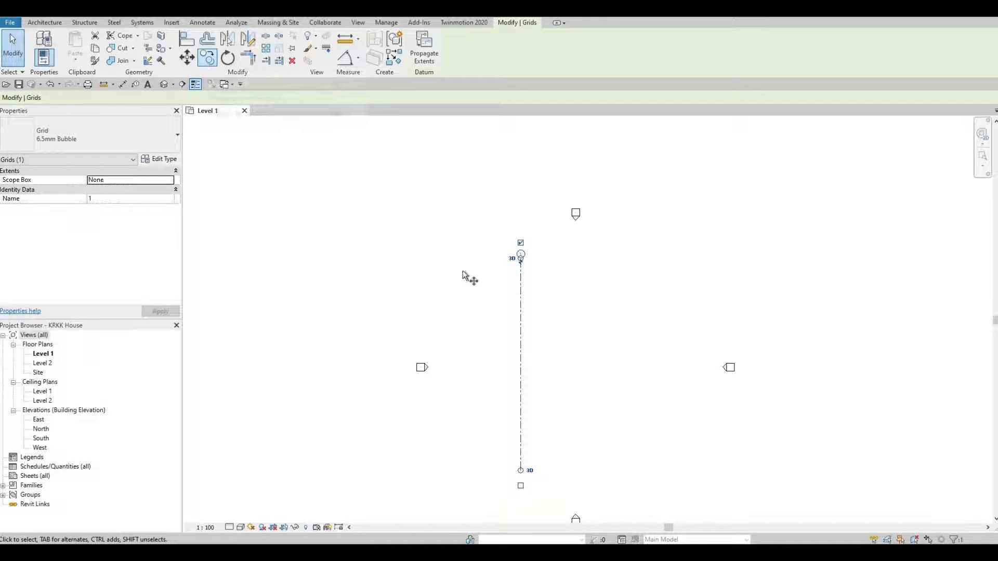
click(522, 299)
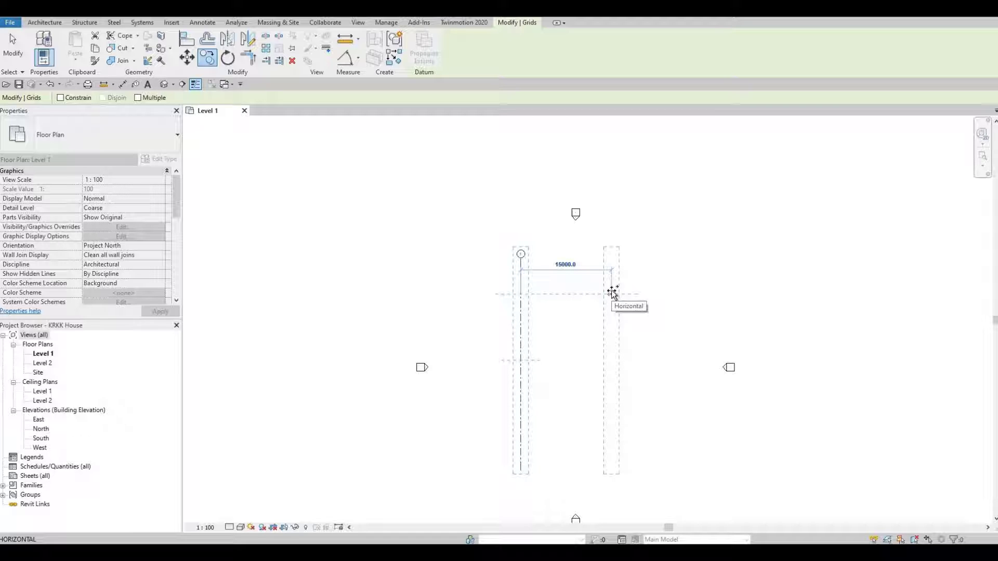
text(6)
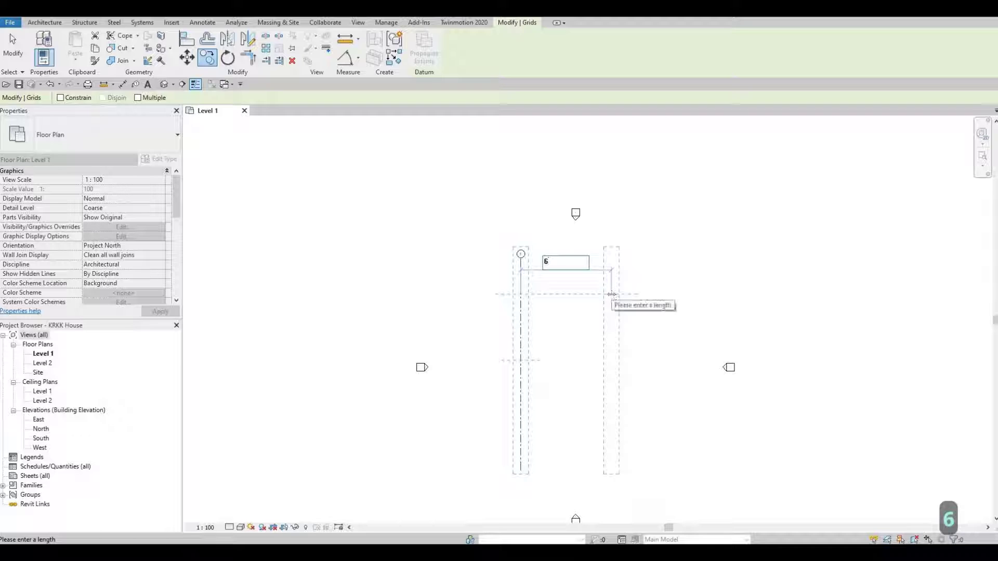
text(000)
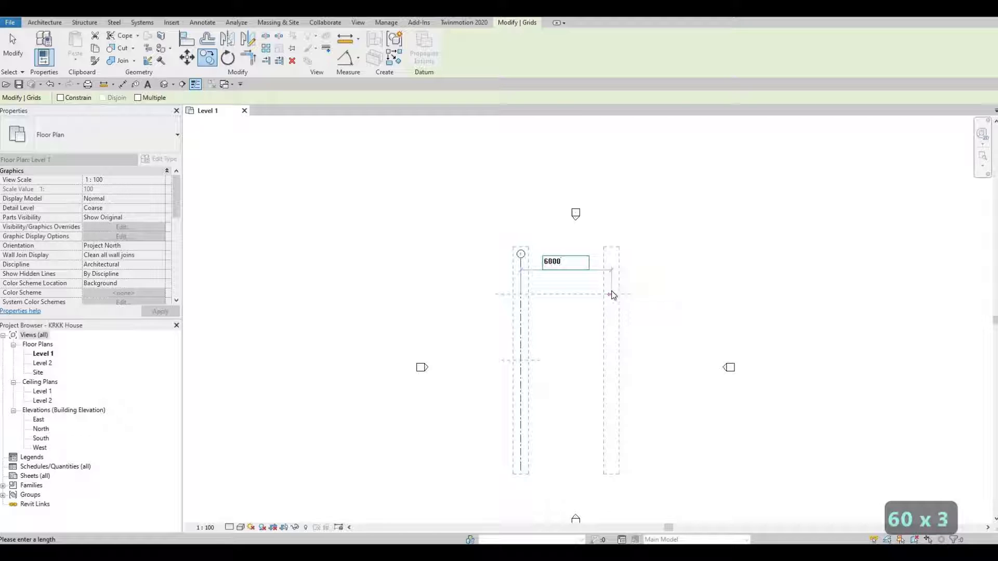
key(Return)
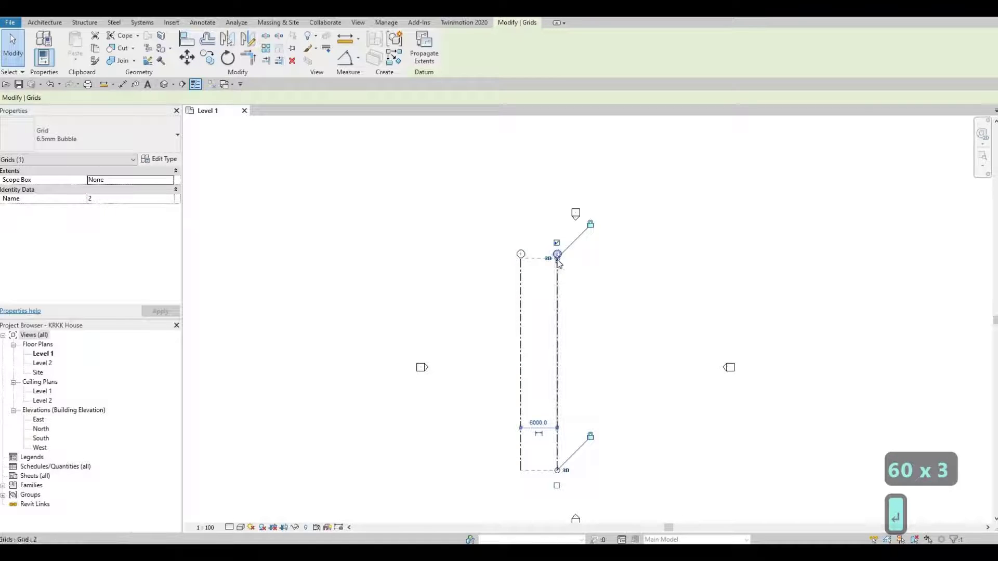
scroll(557, 260, up, 4)
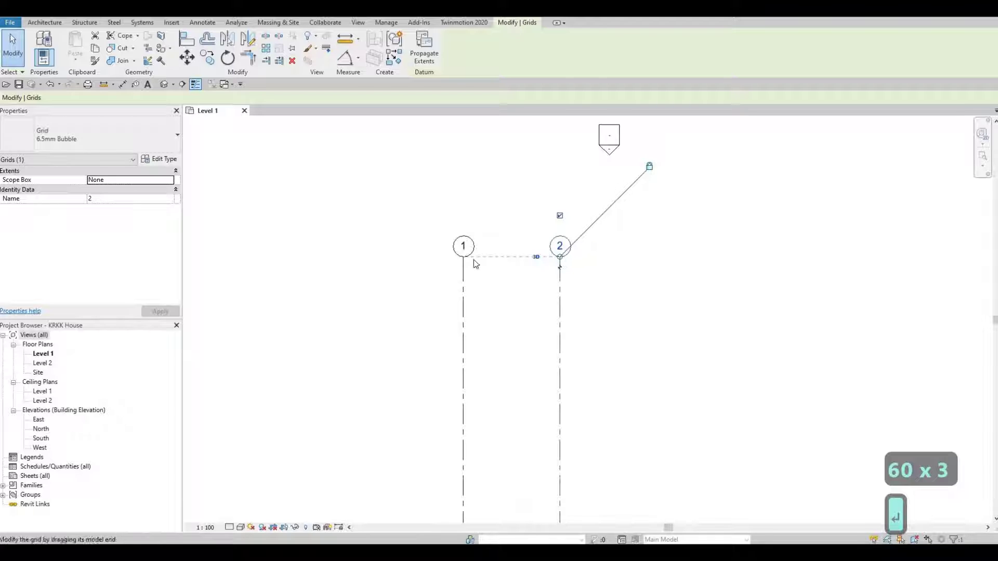
scroll(599, 224, down, 1)
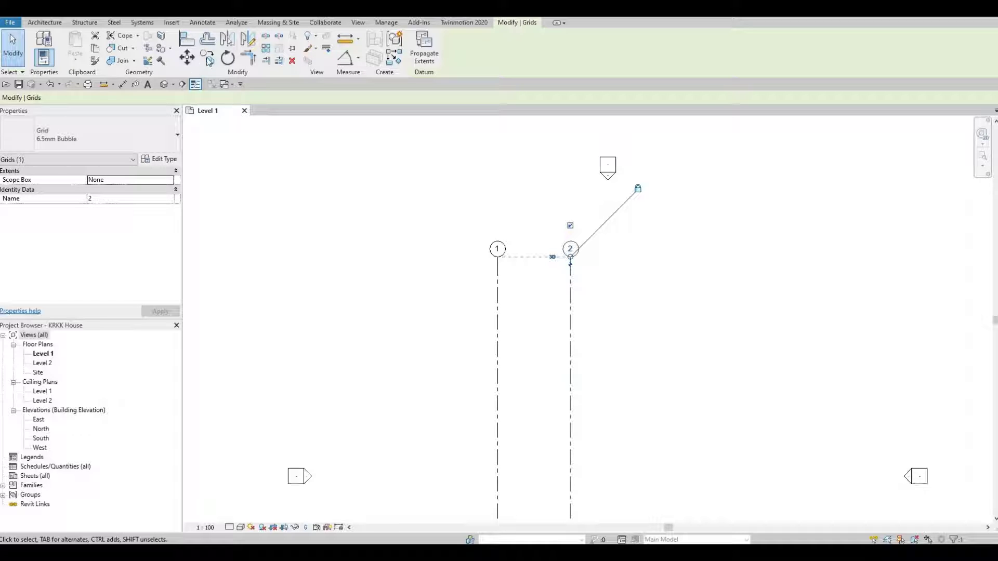
Copy grid line 2 to the right at a distance of 4440 mm with multiple copies enabled
click(208, 58)
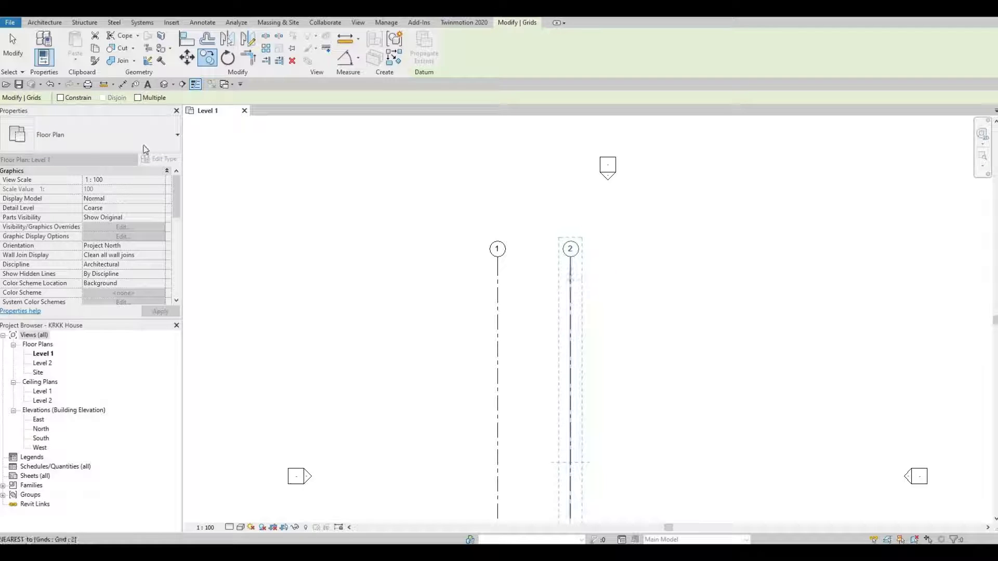
click(137, 98)
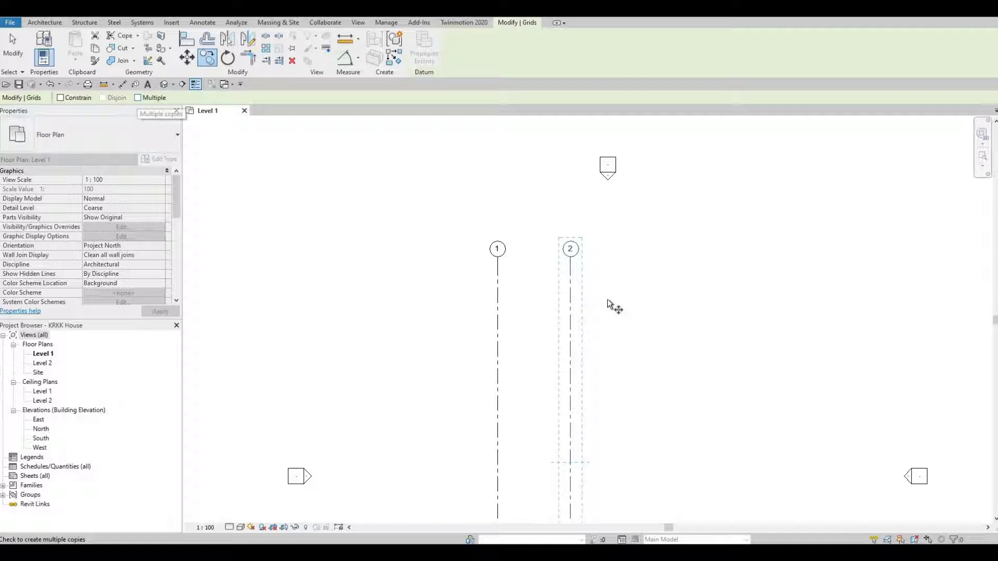
click(570, 292)
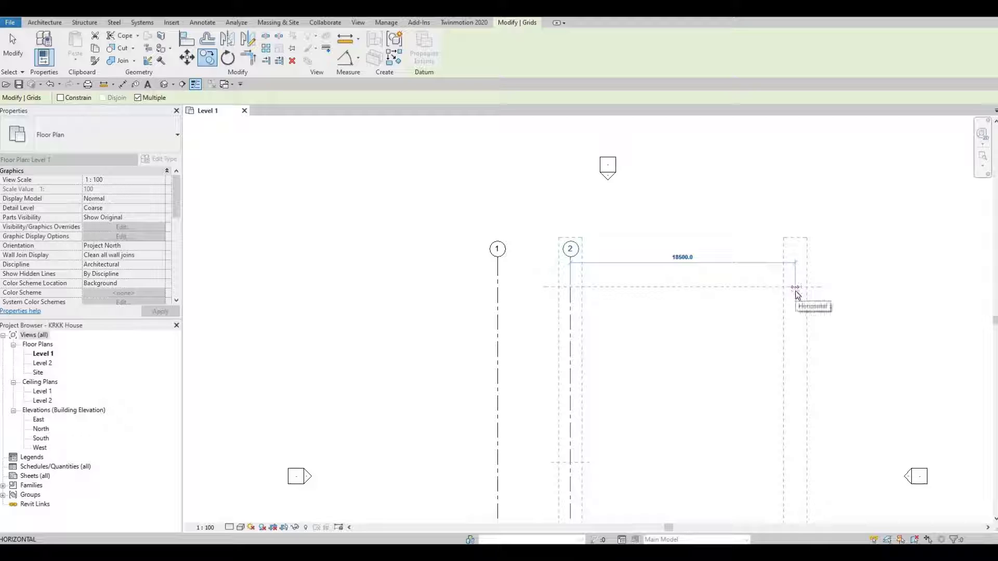
text(444)
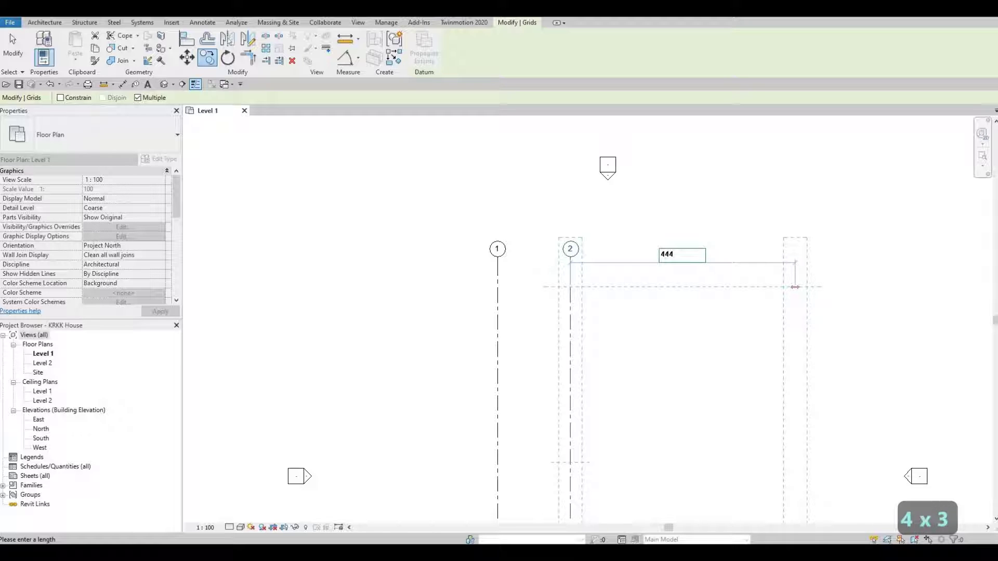
text(0)
key(Return)
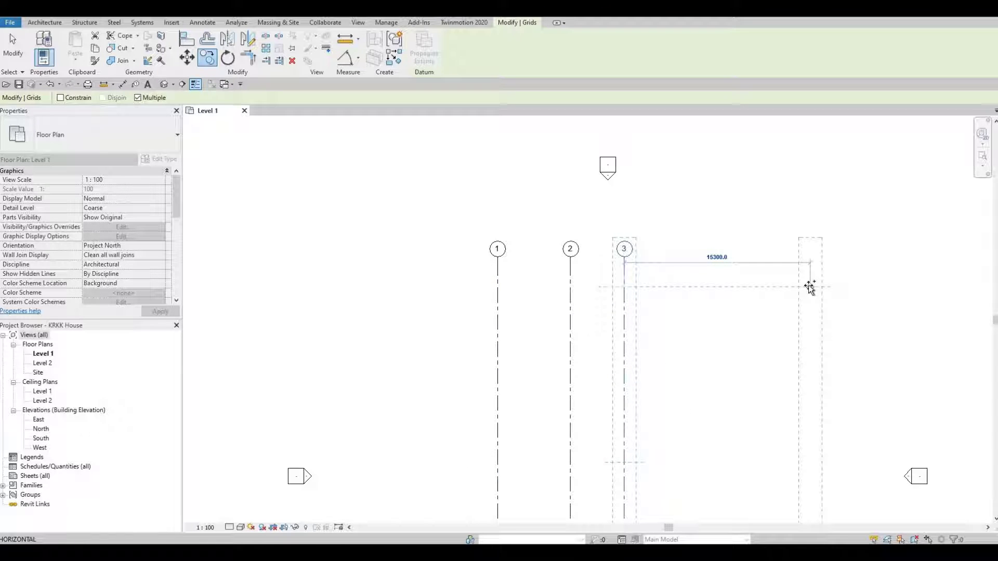
key(Escape)
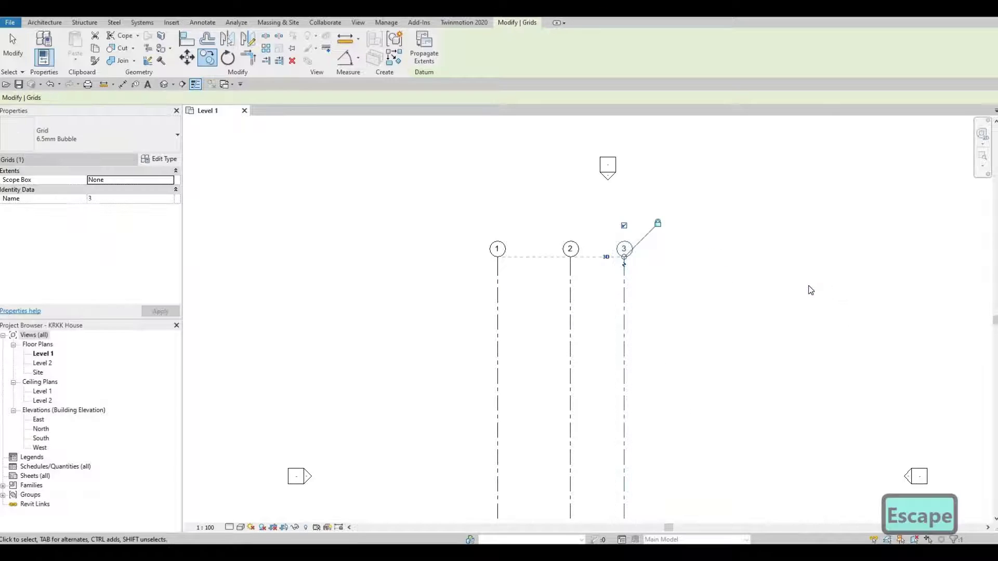
key(Escape)
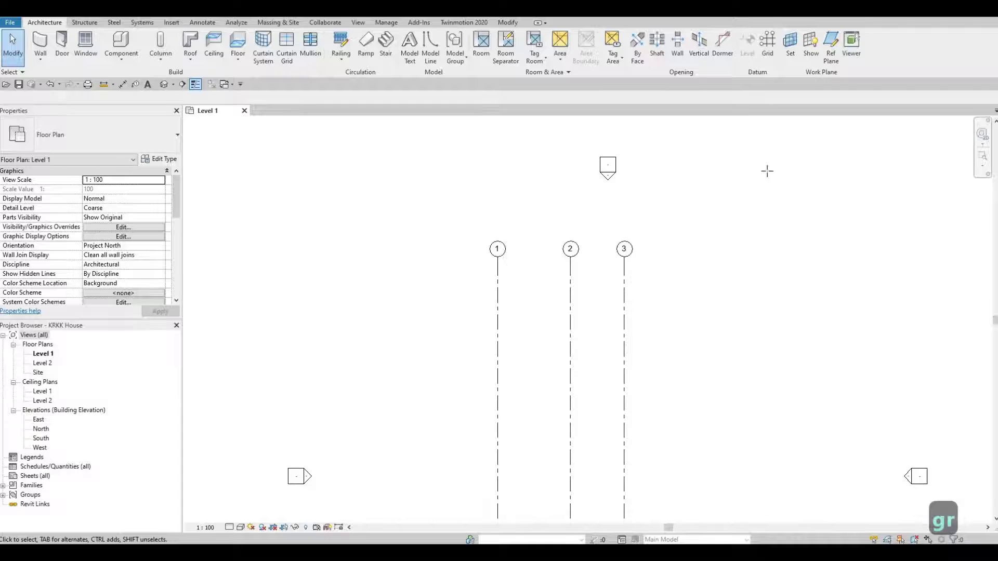
Draw a horizontal grid line from right to left across grids 1, 2 and 3 near their upper ends
key(g)
key(r)
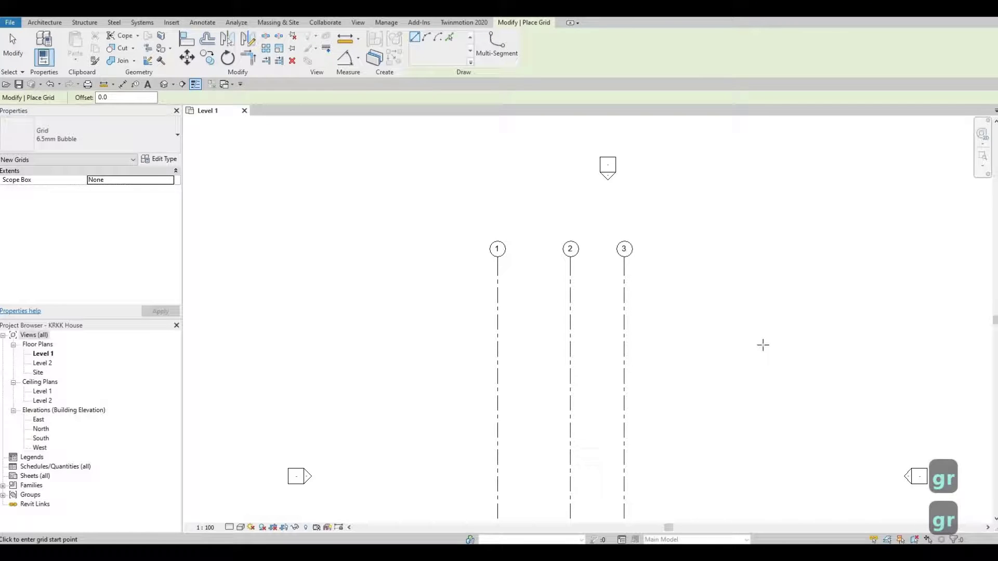
scroll(780, 245, up, 1)
scroll(749, 275, down, 2)
scroll(728, 271, down, 1)
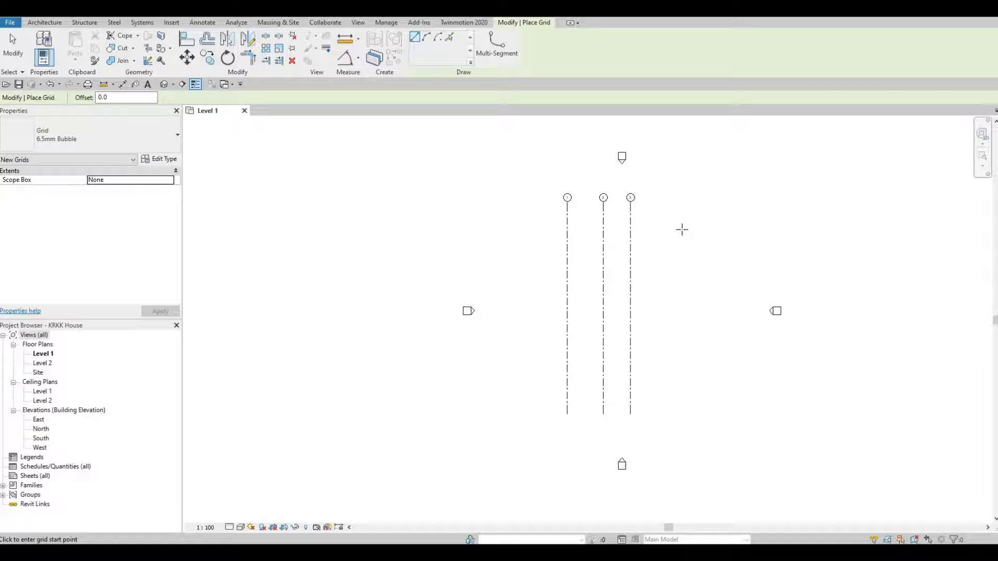
click(708, 229)
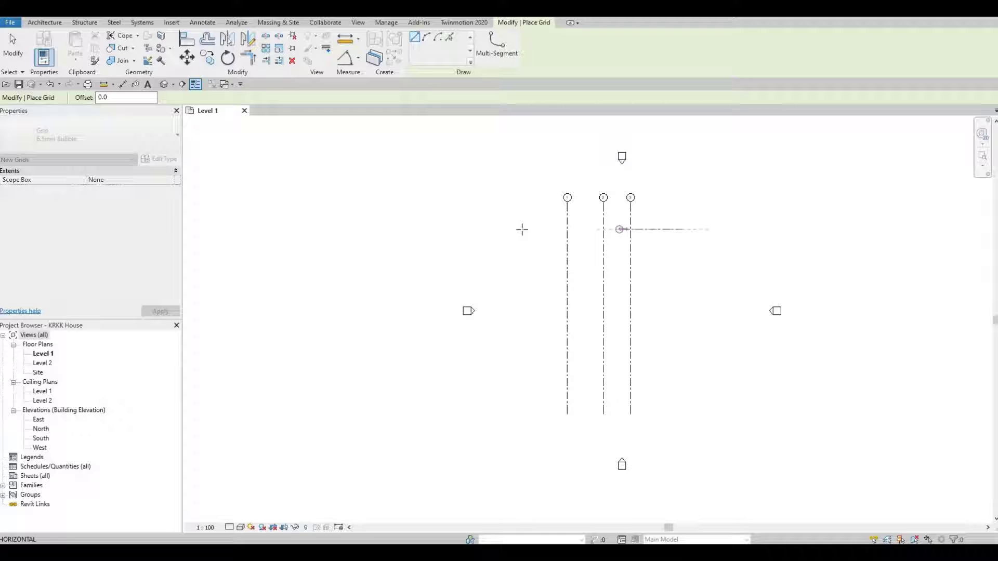
click(515, 229)
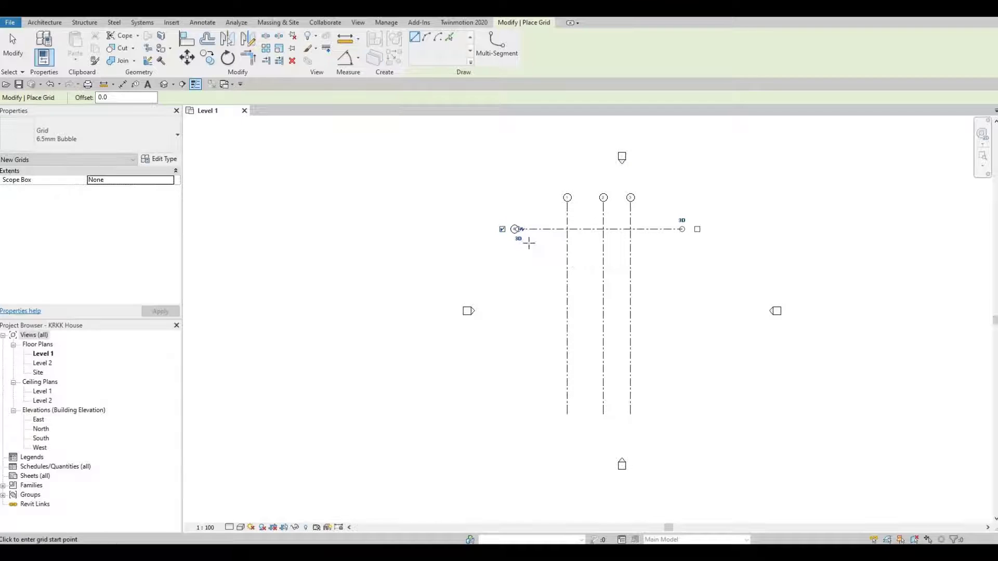
scroll(511, 232, up, 2)
scroll(510, 232, up, 2)
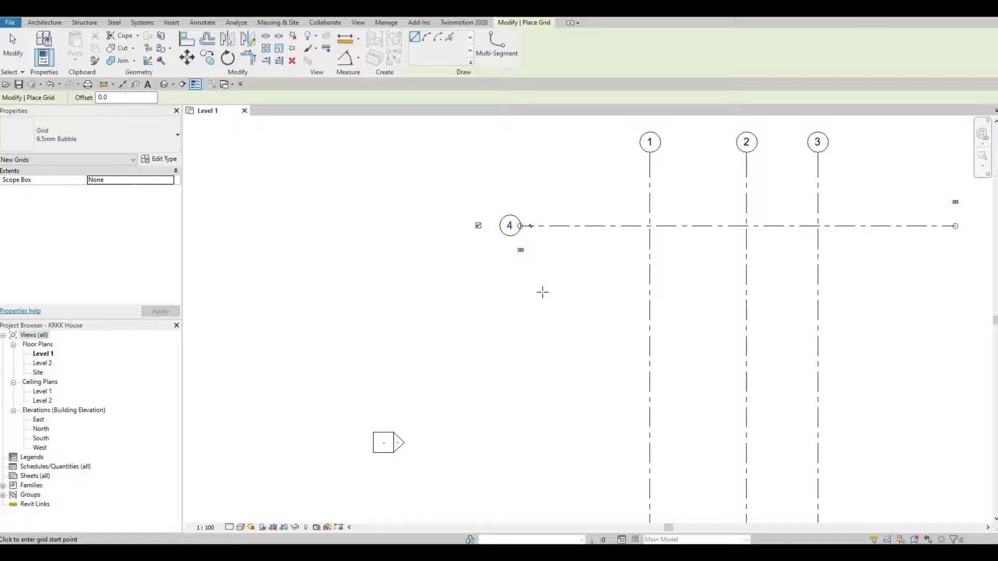
Rename the horizontal grid line 4 as A
key(Escape)
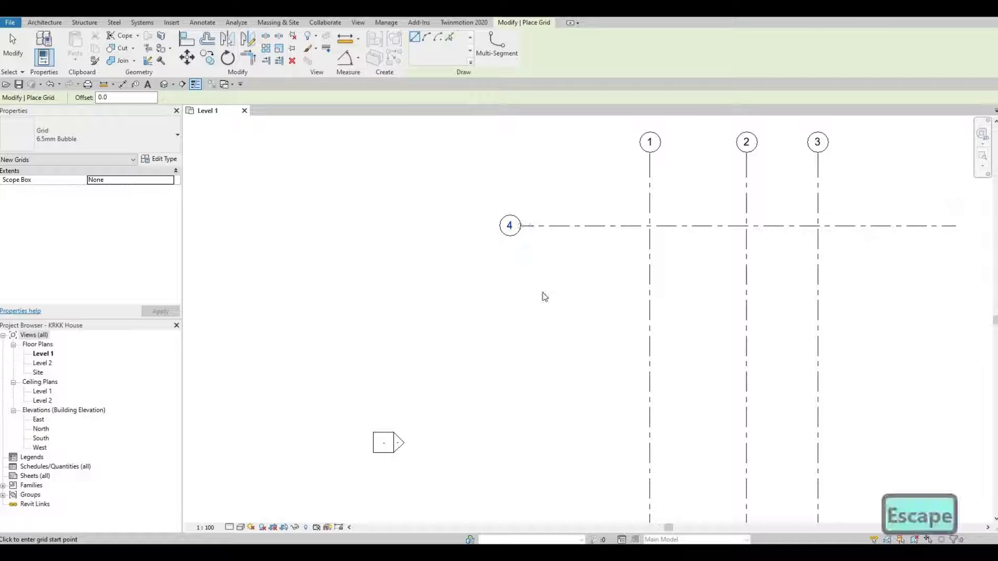
key(Escape)
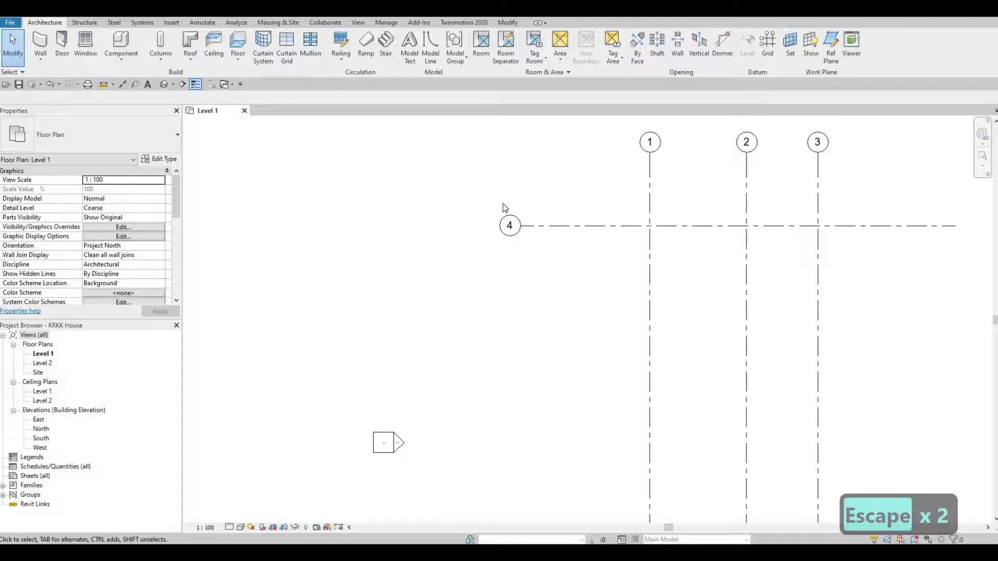
scroll(507, 212, up, 3)
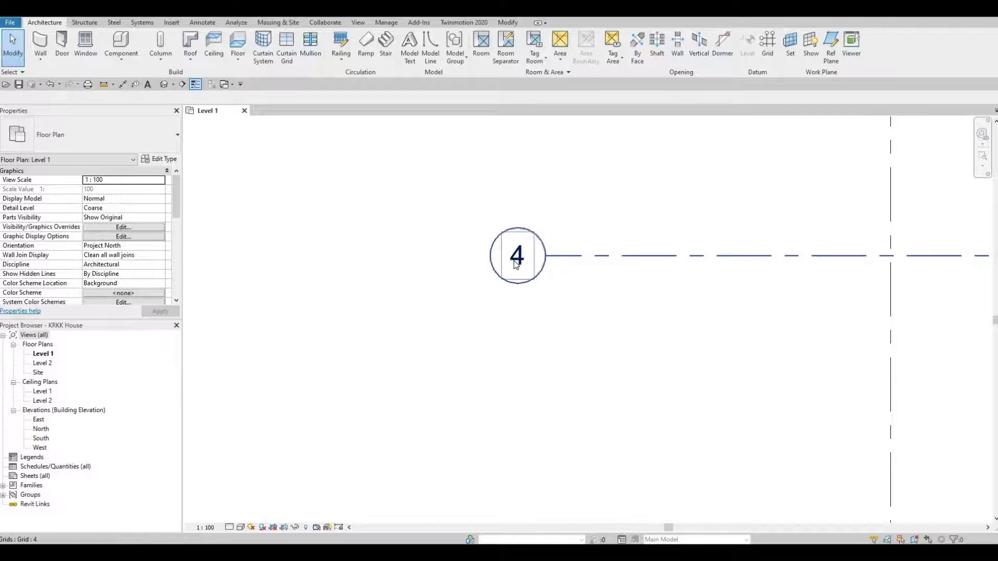
click(516, 265)
click(504, 268)
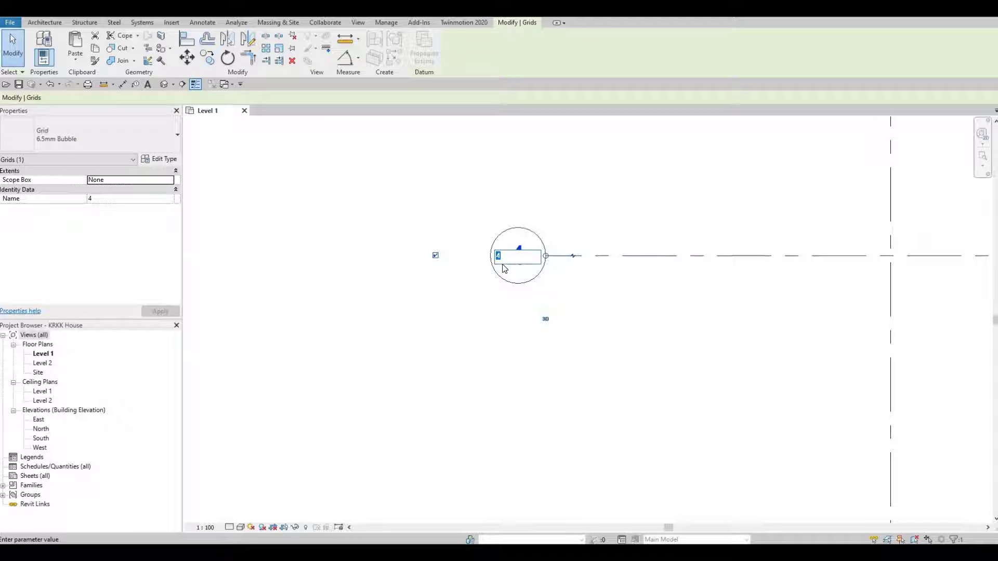
text(A)
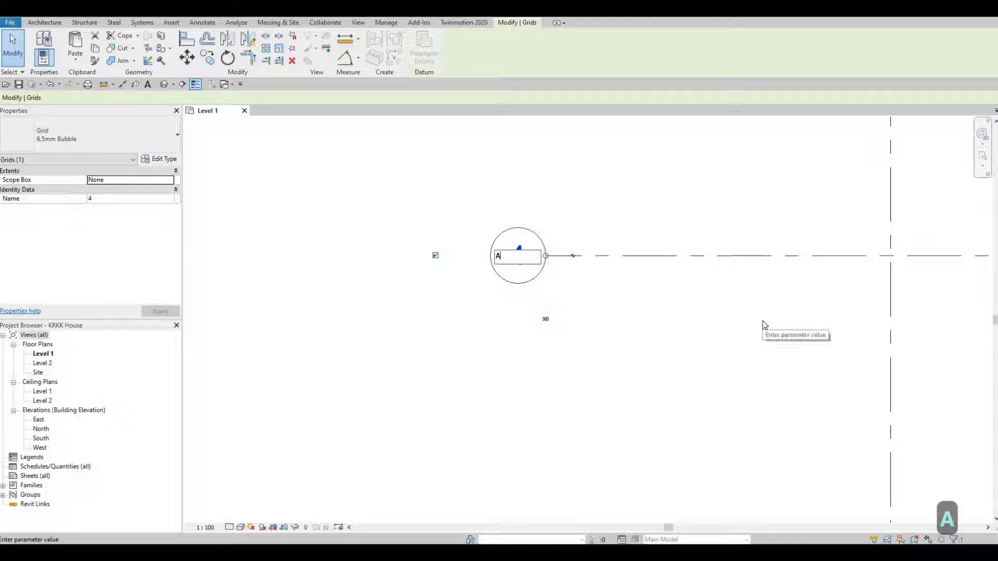
click(753, 325)
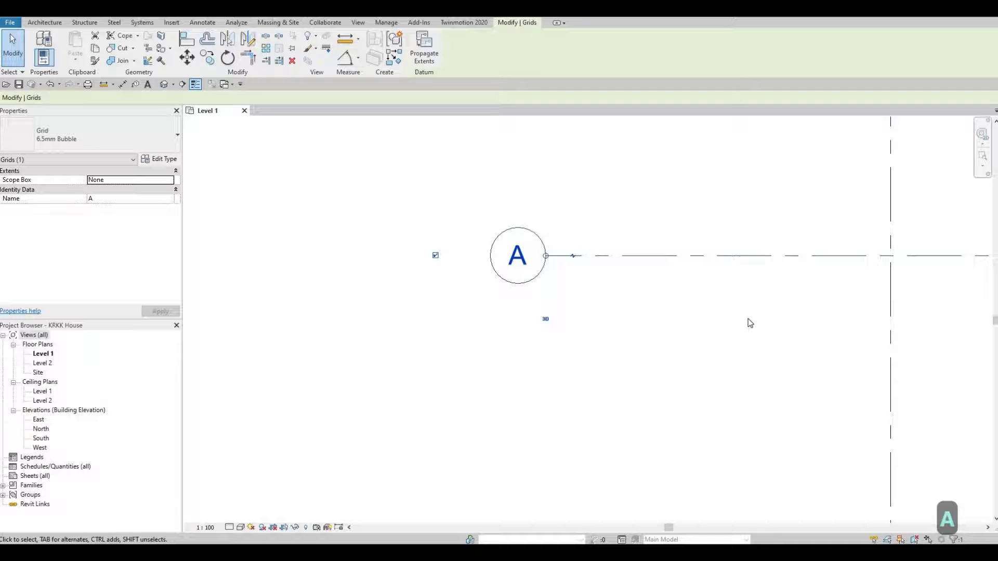
scroll(676, 307, down, 3)
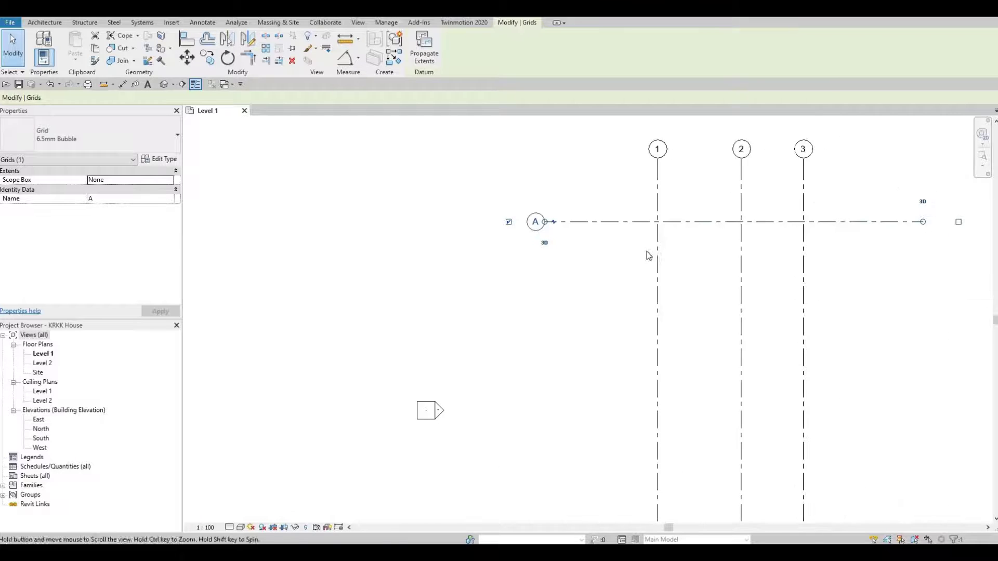
scroll(607, 233, down, 2)
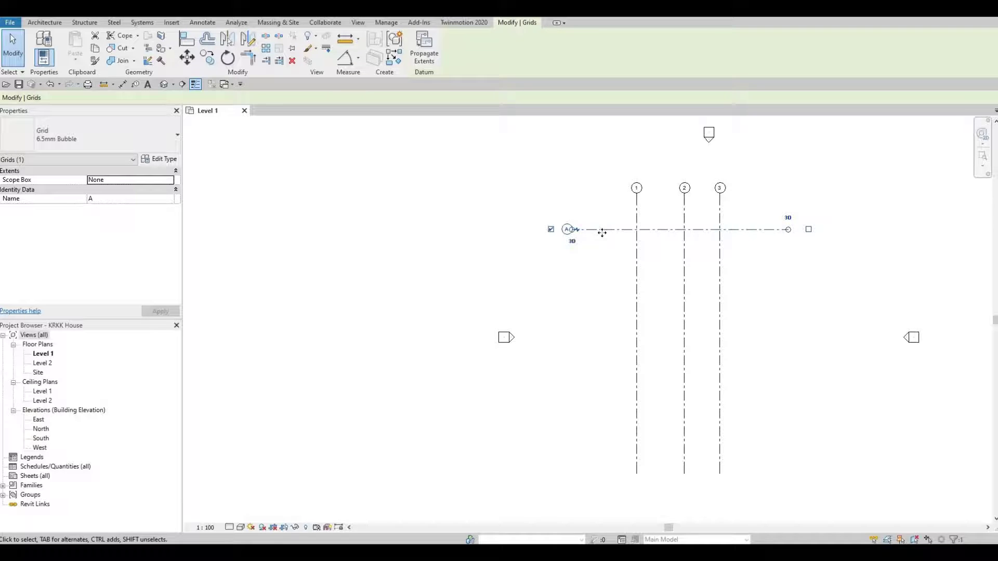
scroll(605, 237, up, 2)
key(Escape)
key(Escape)
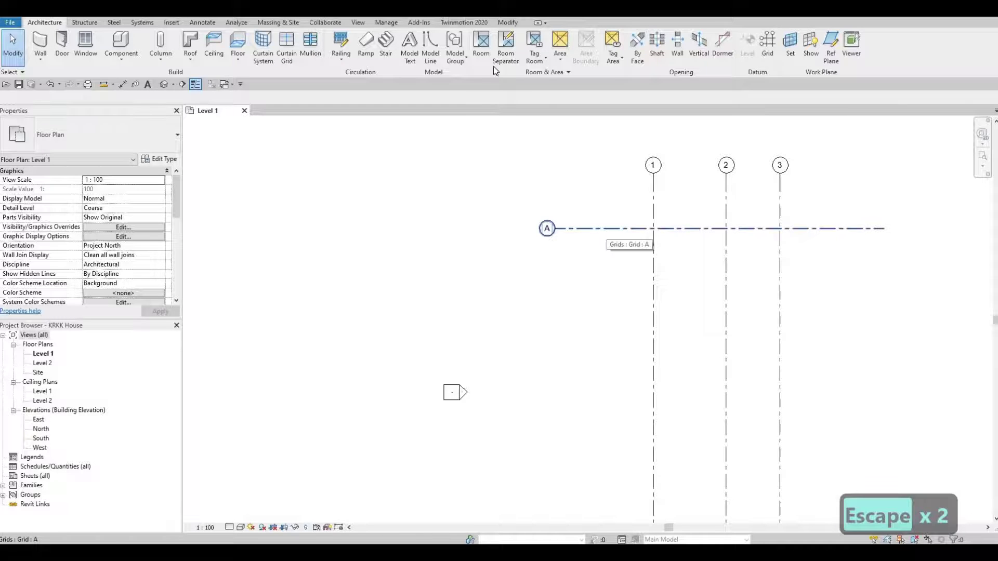
Copy horizontal grid line A downward at a distance of 3480 mm with multiple copies enabled
click(607, 230)
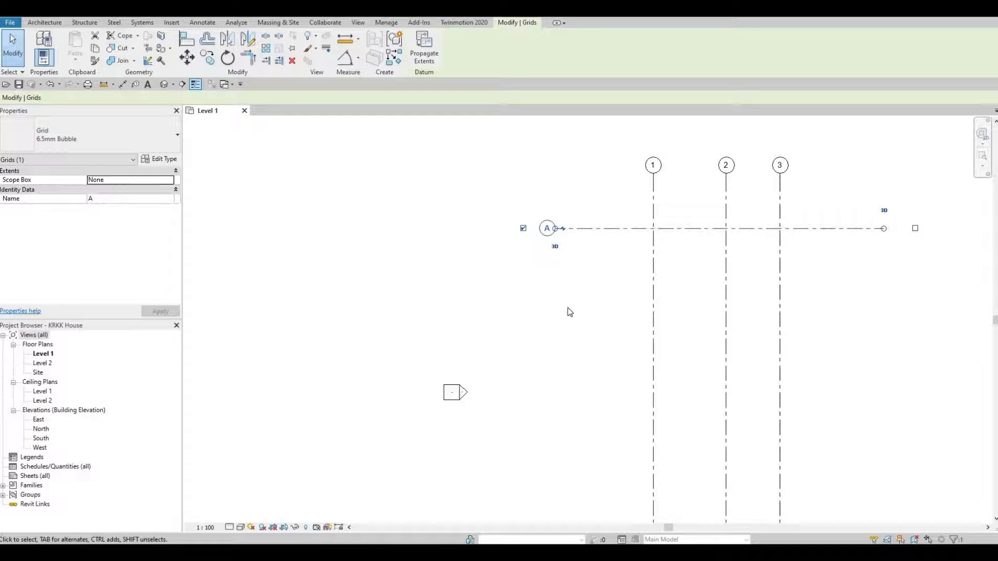
key(c)
key(o)
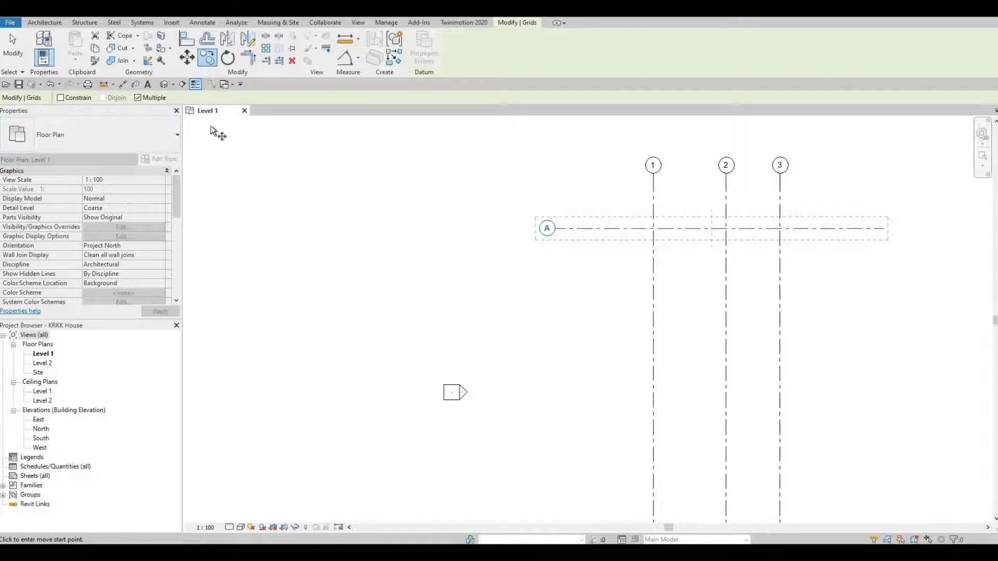
click(594, 230)
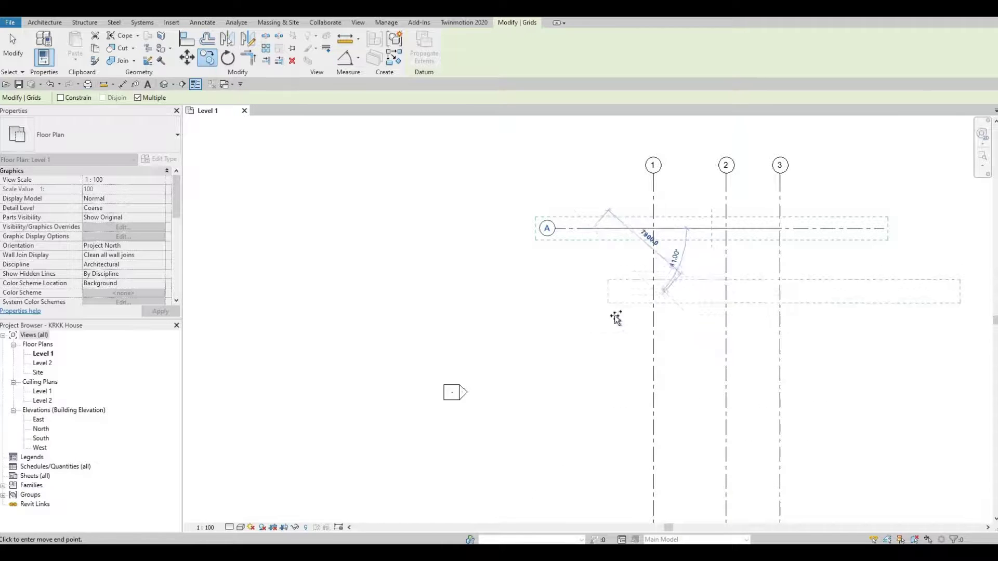
scroll(582, 379, down, 2)
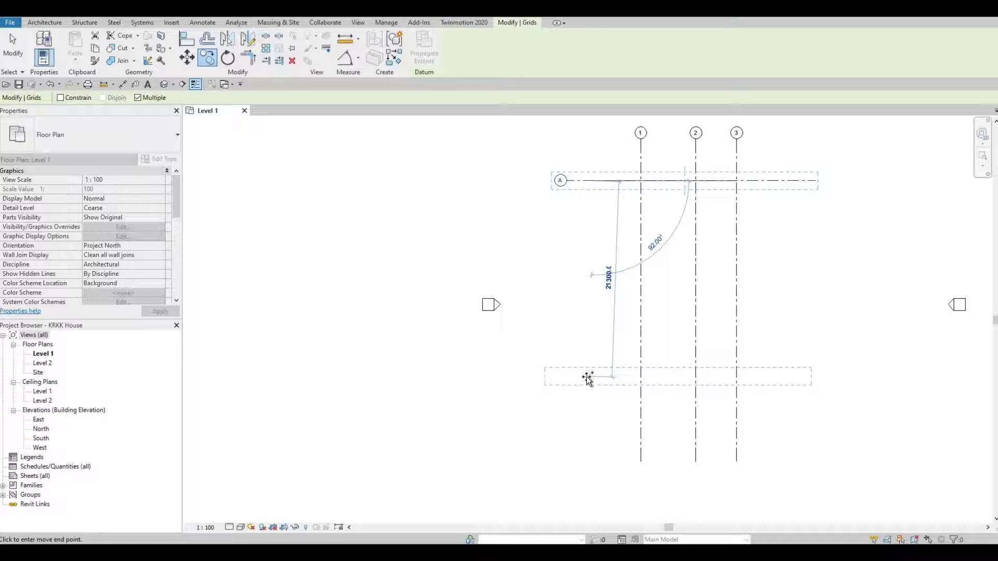
text(3480)
key(Return)
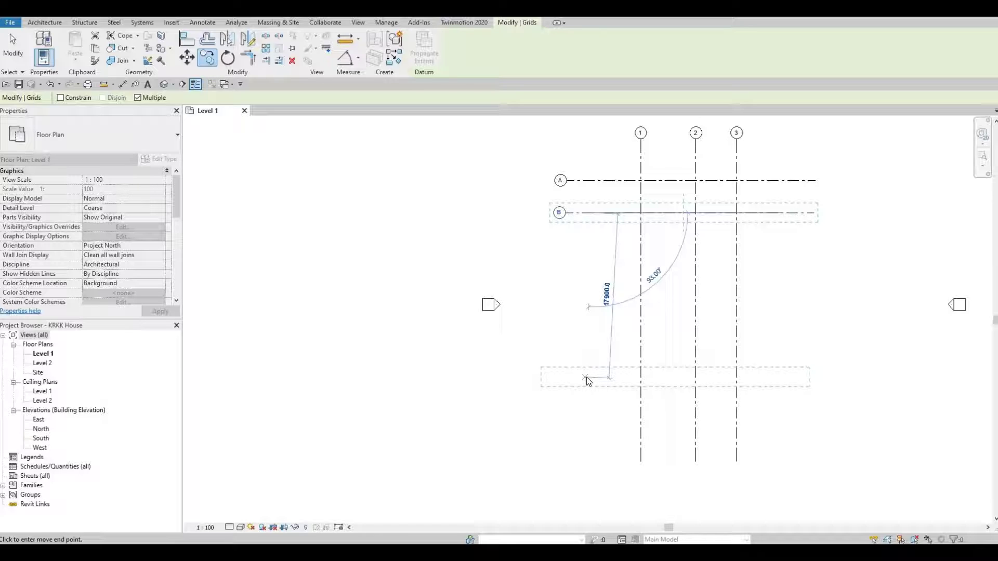
Add three more horizontal grid copies below grid B at successive spacings of 3716, 2080 and 1300 mm
text(3716)
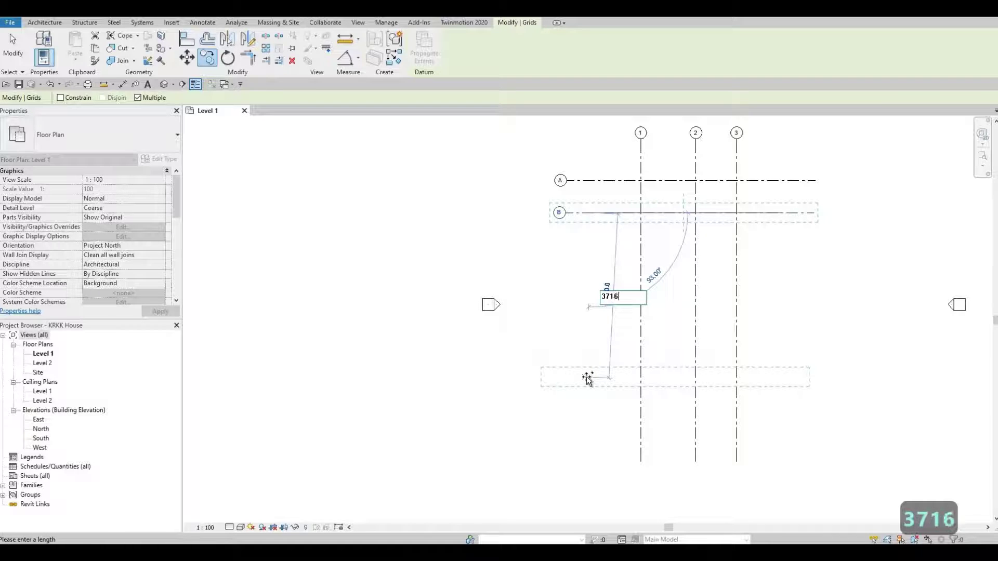
key(Return)
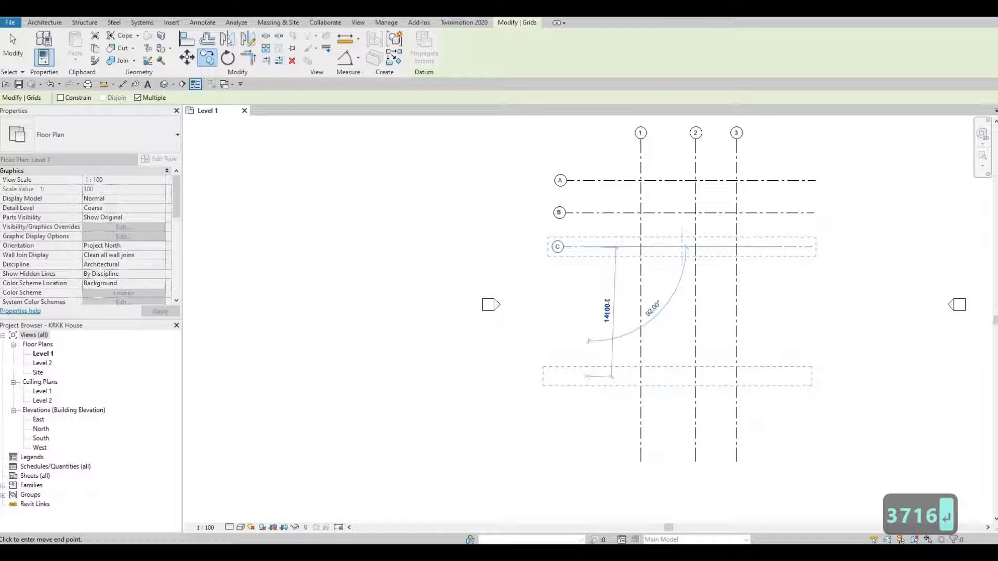
text(2080)
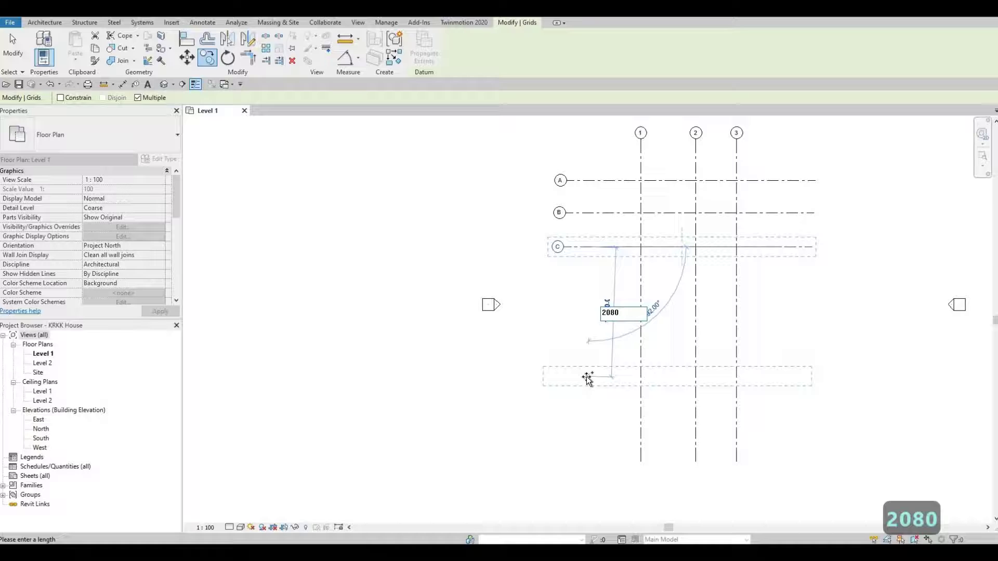
key(Return)
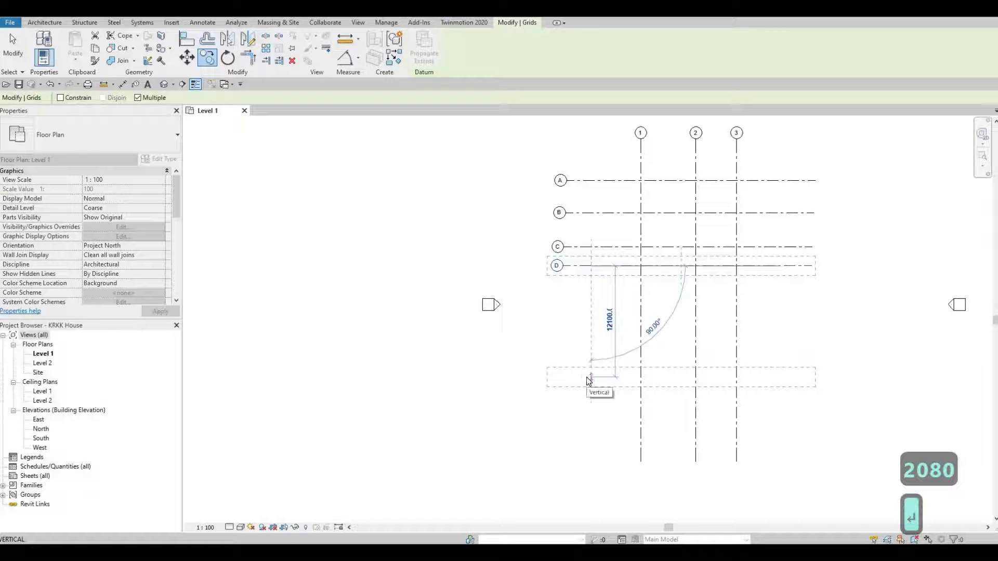
text(1300)
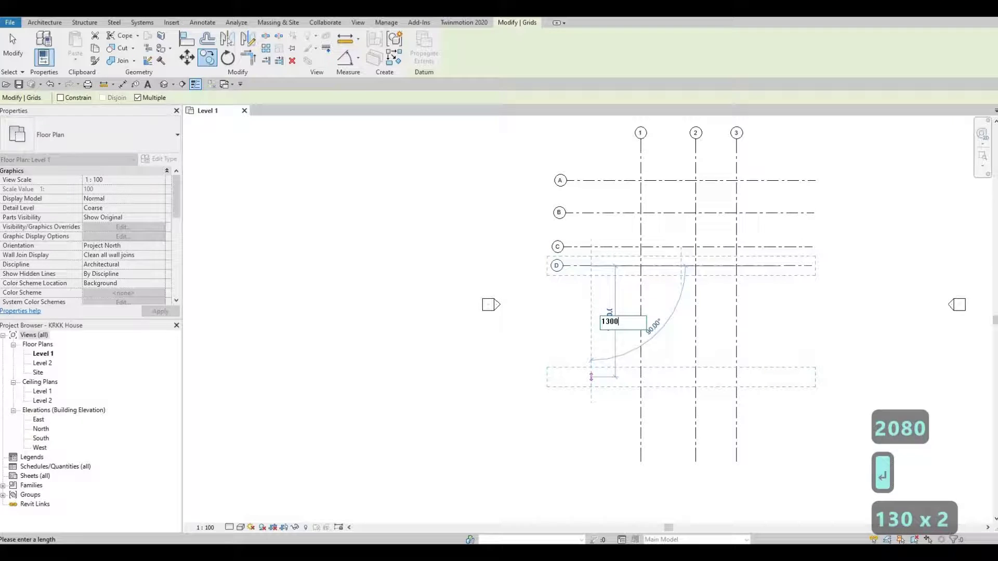
key(Return)
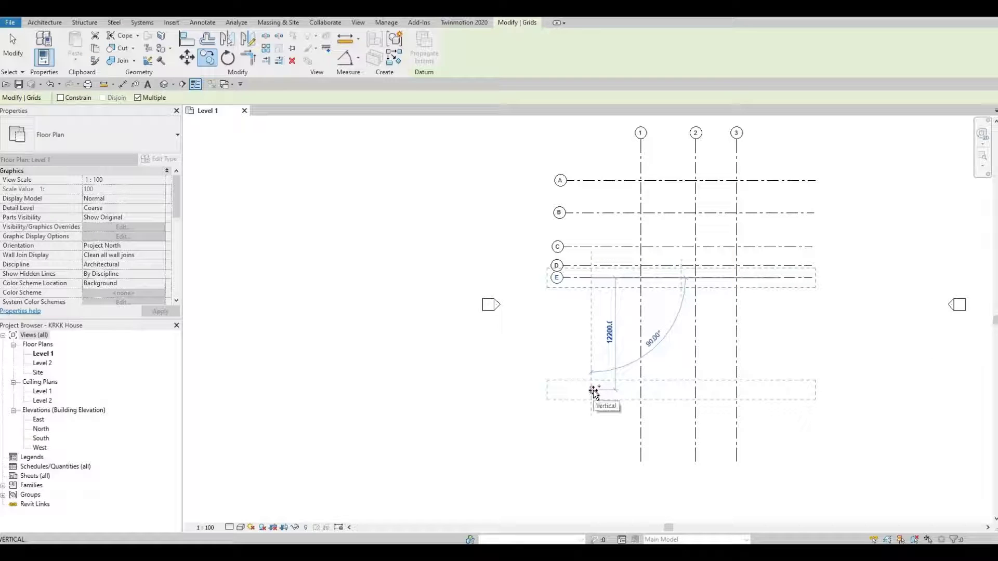
Add two more horizontal grid copies below grid E at successive spacings of 1134 and 4066 mm, and end the copying
text(11)
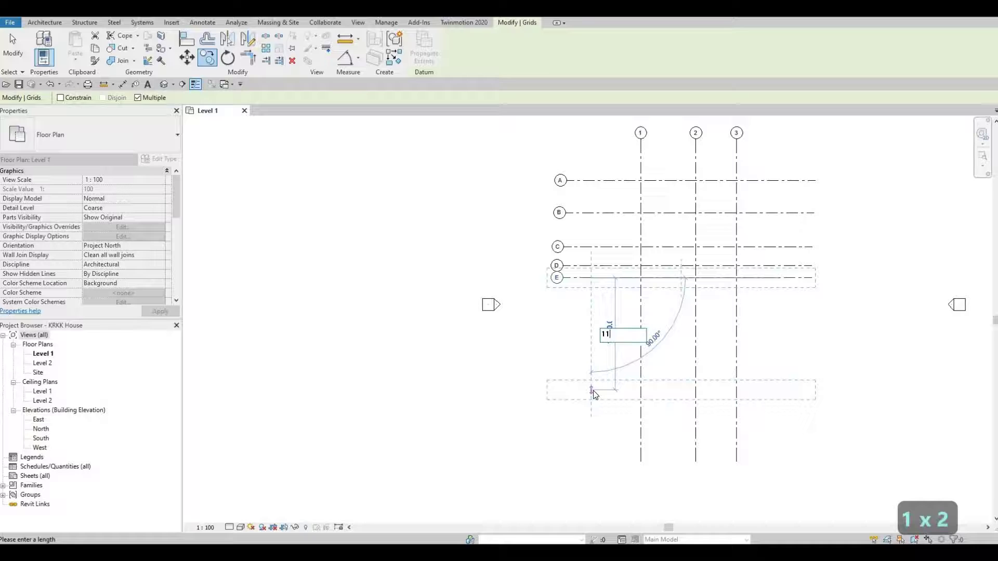
text(34)
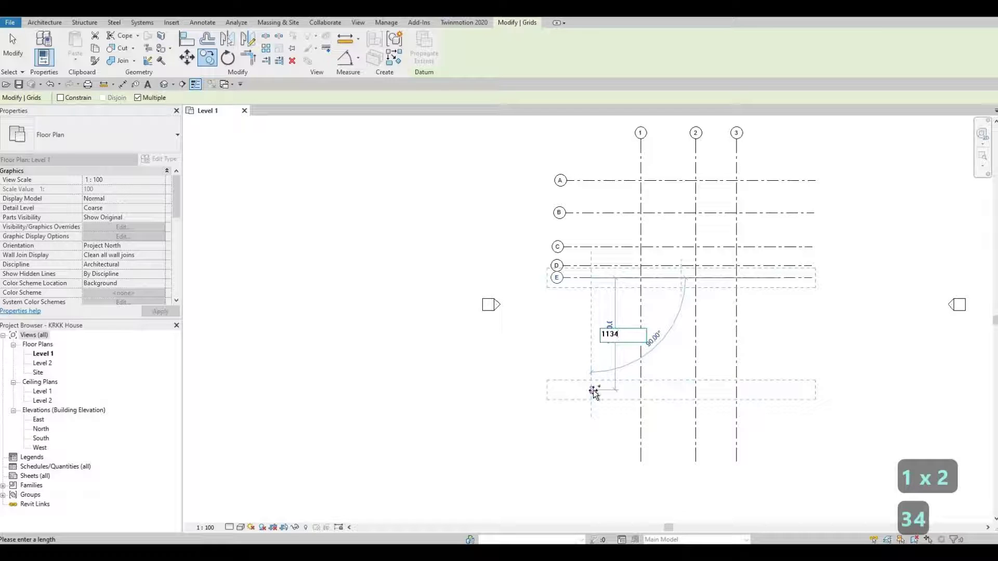
key(Return)
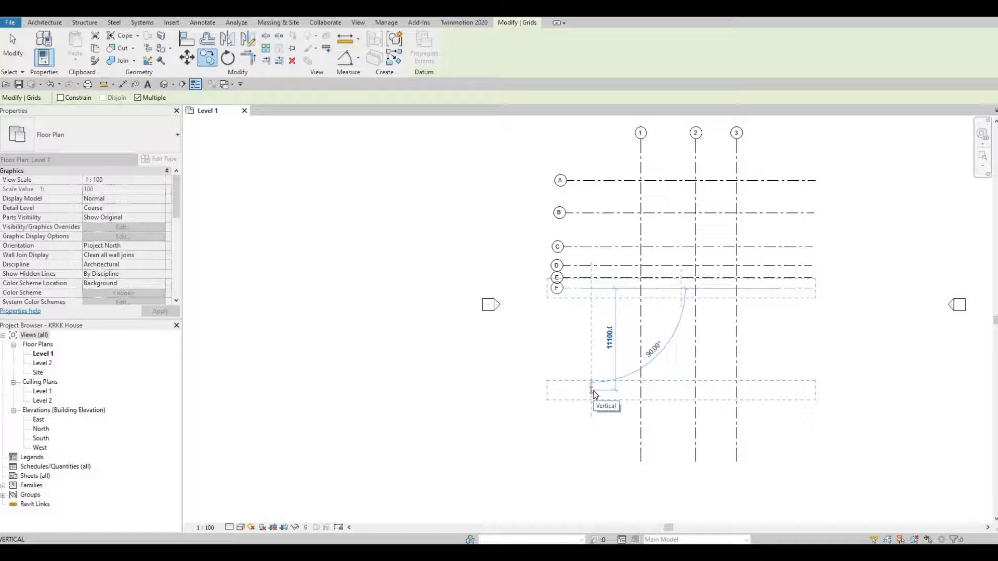
text(4066)
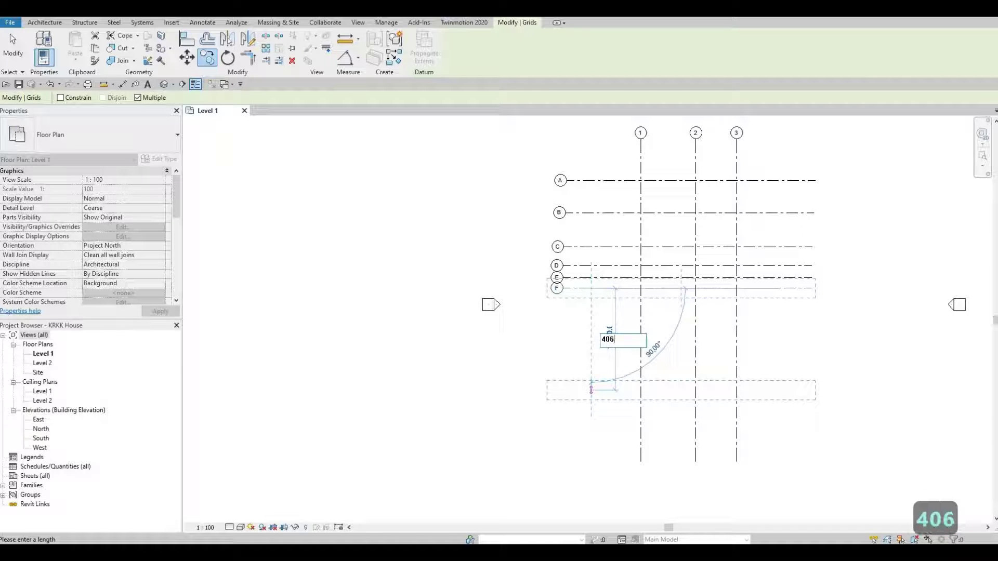
key(Return)
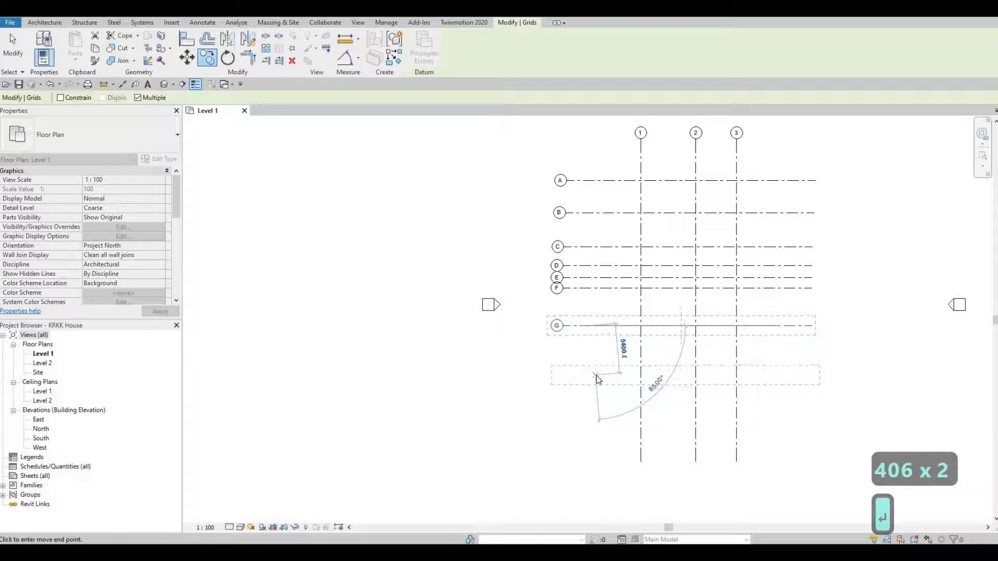
key(Escape)
key(Escape)
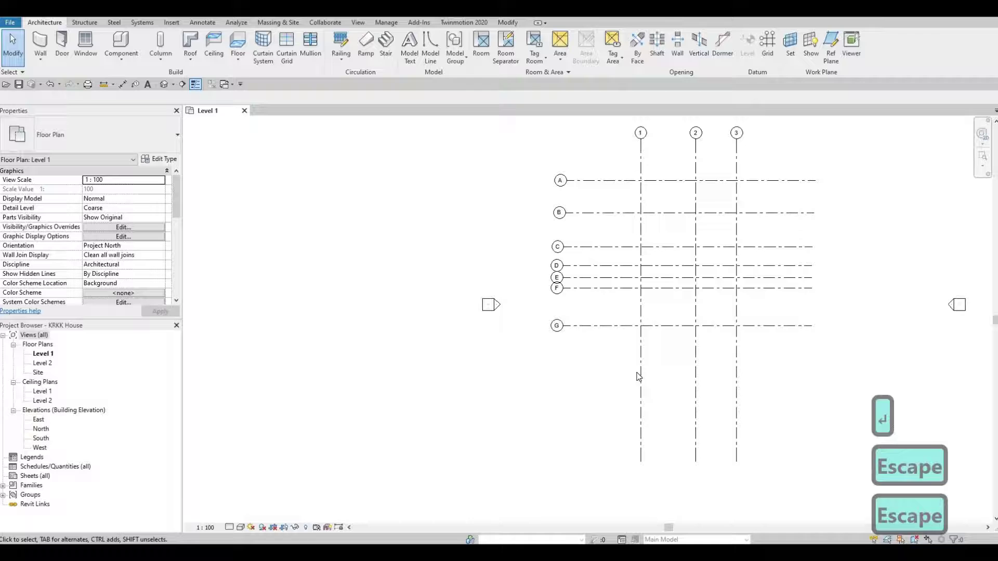
Show the grid bubbles at the right ends of horizontal grid lines A and B
scroll(639, 377, down, 2)
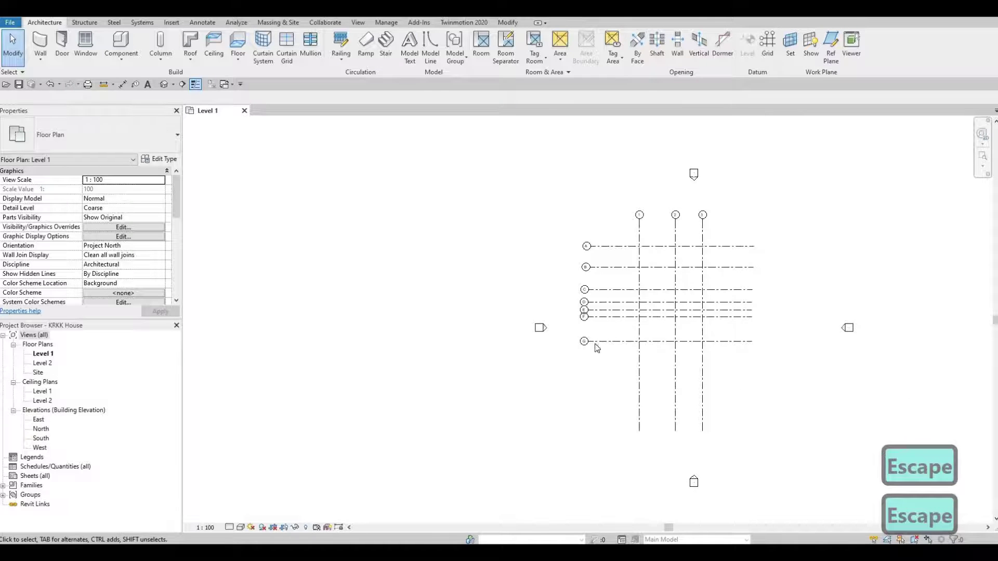
scroll(605, 338, up, 3)
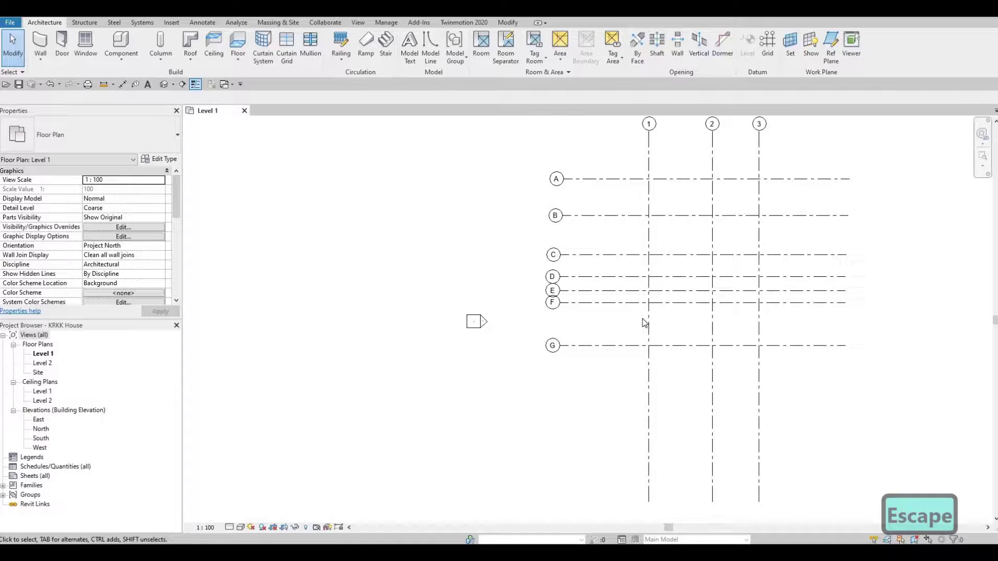
scroll(644, 319, down, 1)
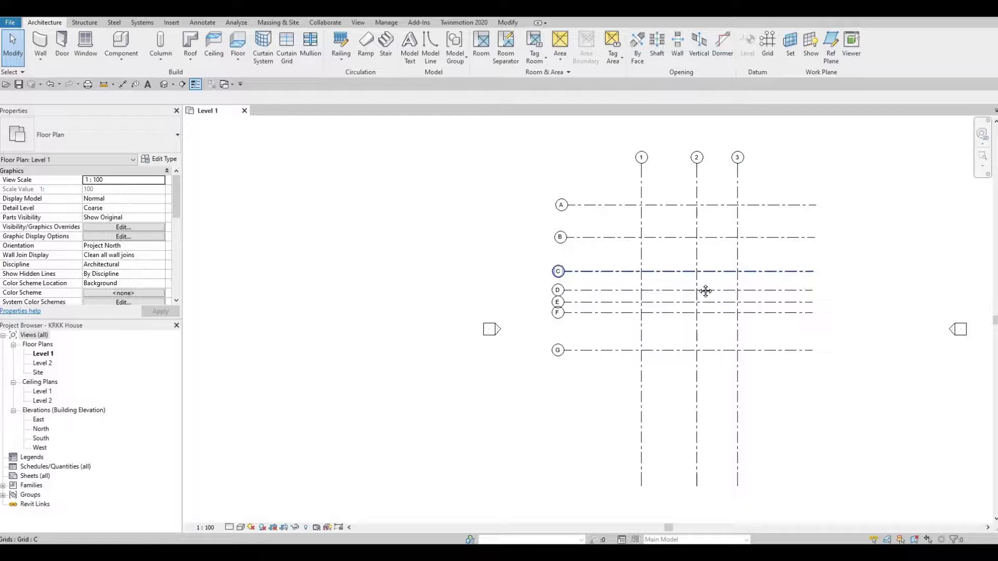
scroll(641, 282, down, 2)
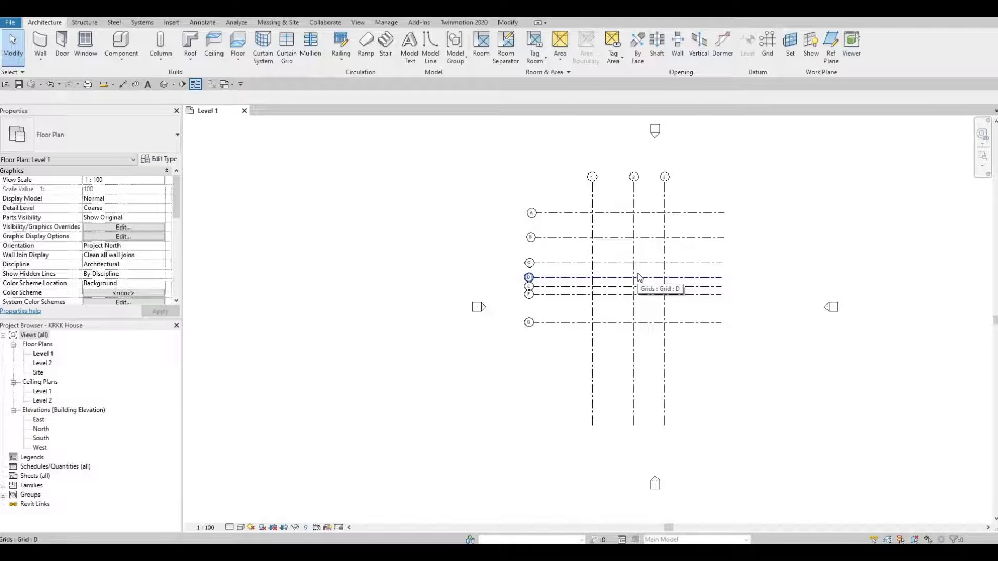
scroll(700, 221, up, 1)
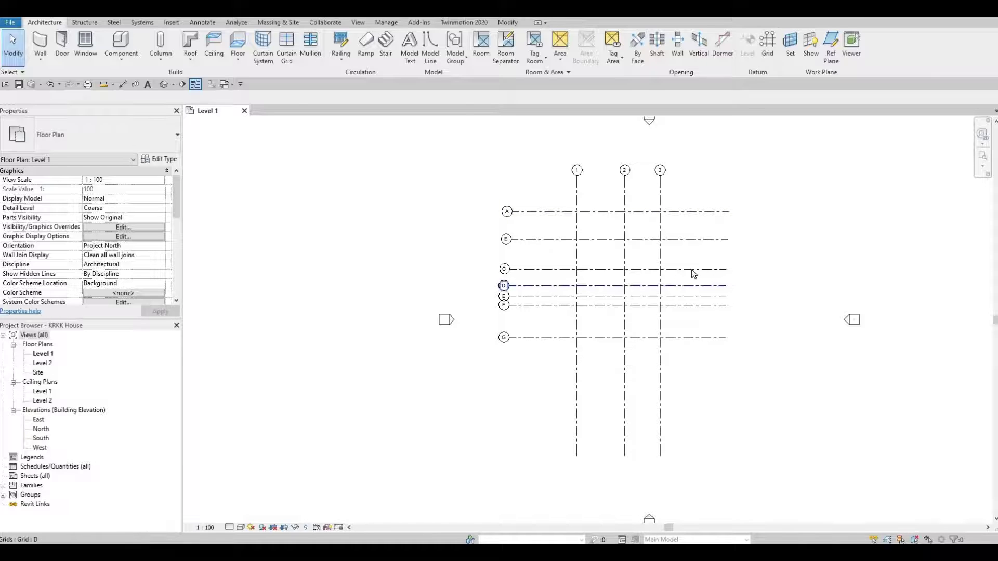
click(727, 215)
click(749, 212)
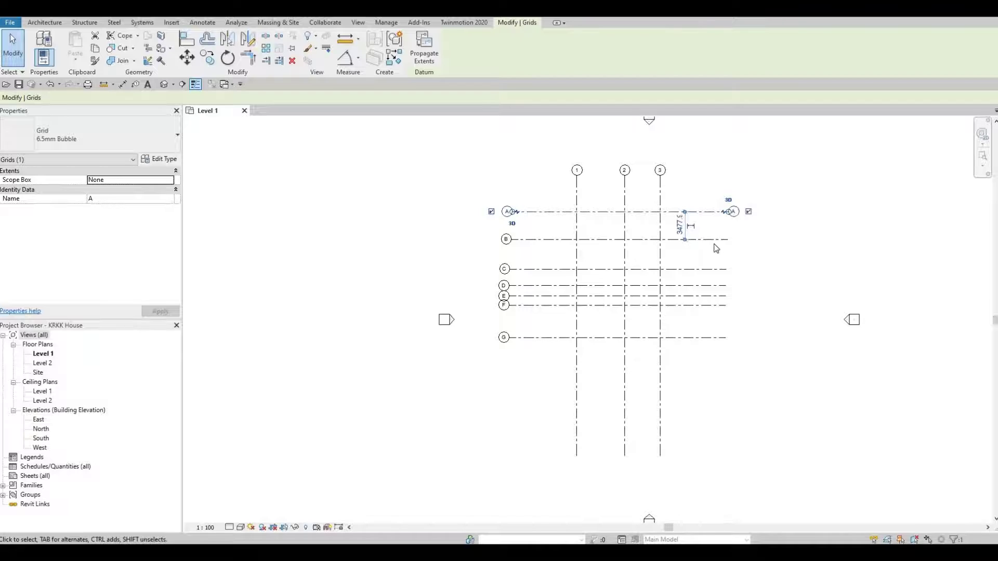
click(749, 249)
click(750, 250)
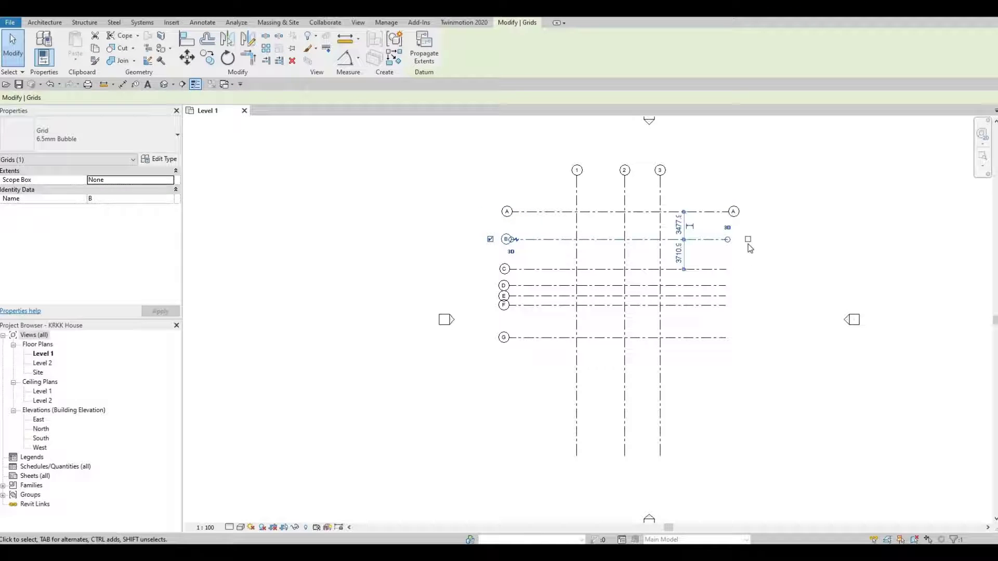
click(748, 239)
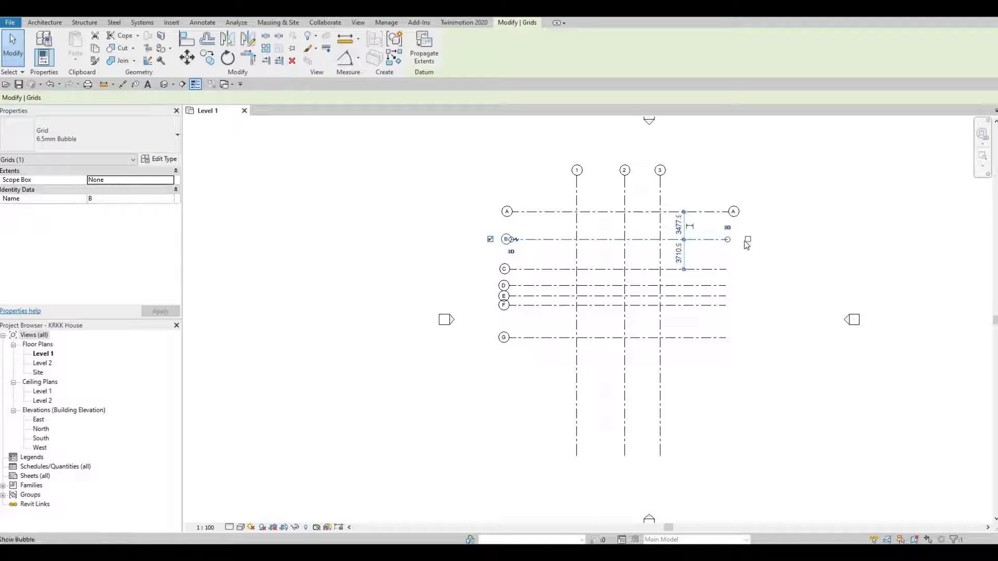
Show the grid bubbles at the right ends of horizontal grid lines C and D
click(710, 271)
click(746, 269)
click(710, 286)
click(746, 286)
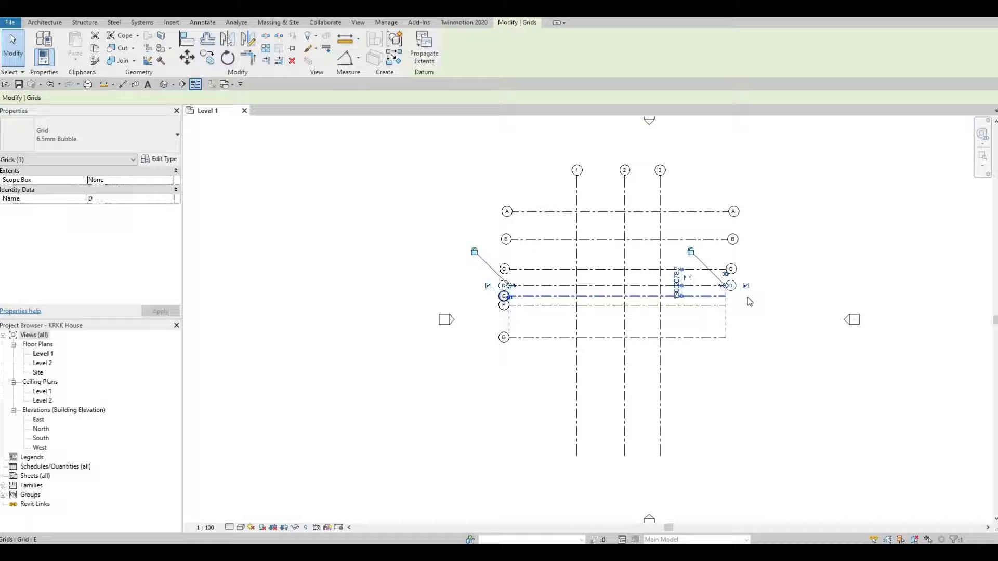
Show the grid bubbles at the right ends of horizontal grid lines E, F and G
click(749, 302)
click(747, 296)
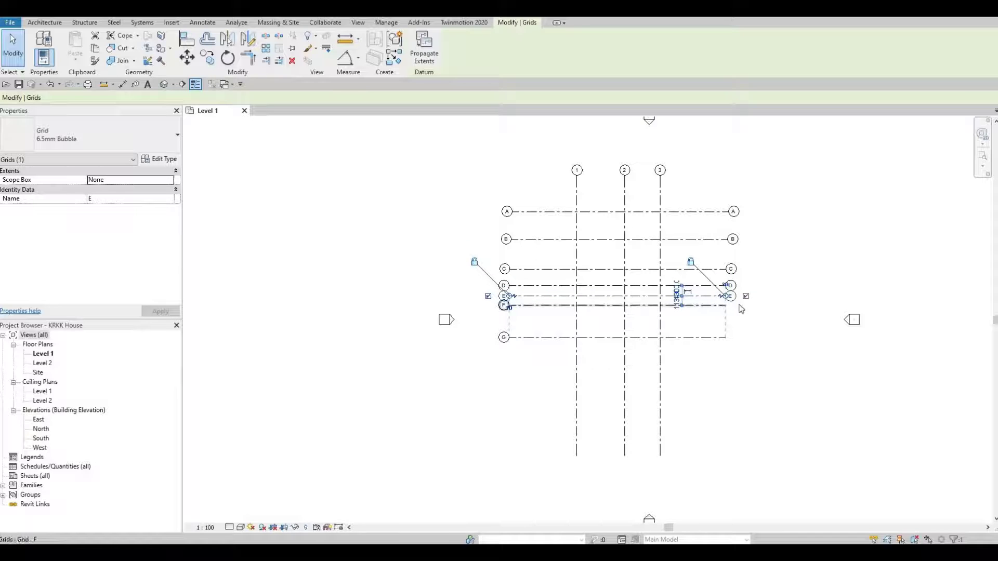
click(739, 307)
click(746, 305)
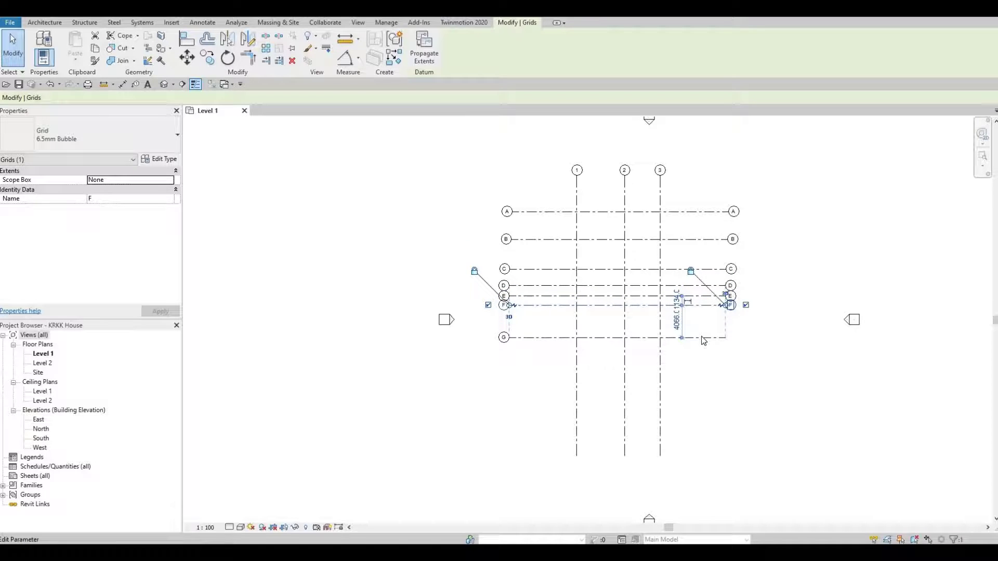
click(723, 338)
click(746, 338)
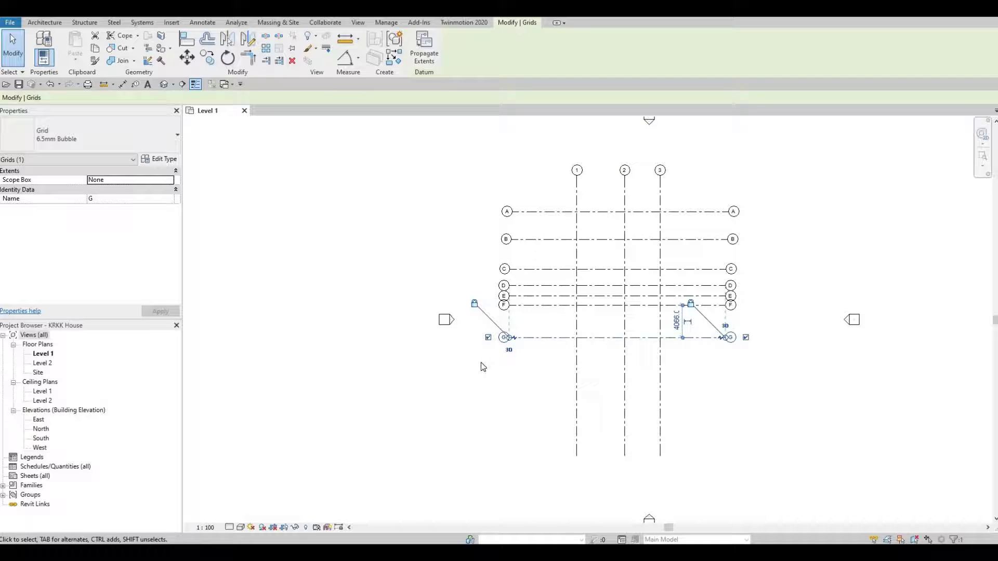
click(488, 337)
click(488, 338)
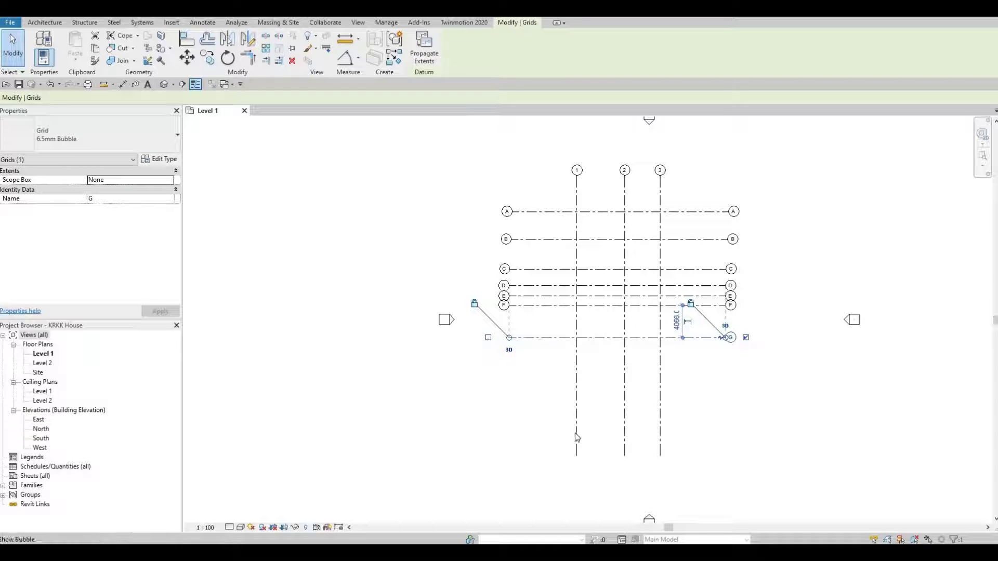
Show the grid bubbles at the lower ends of vertical grid lines 1, 2 and 3, and clear the selection
click(580, 454)
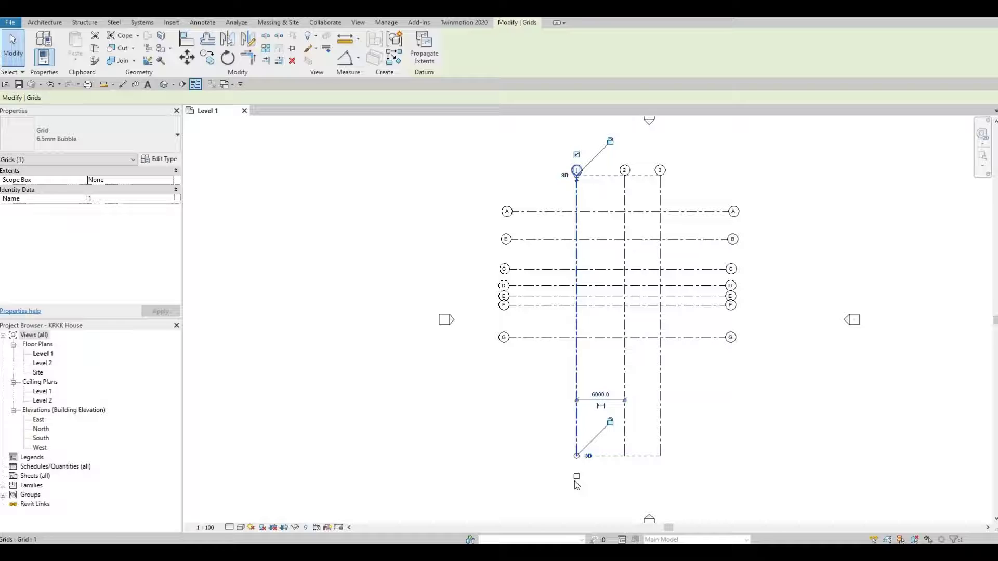
click(625, 436)
click(624, 476)
click(662, 481)
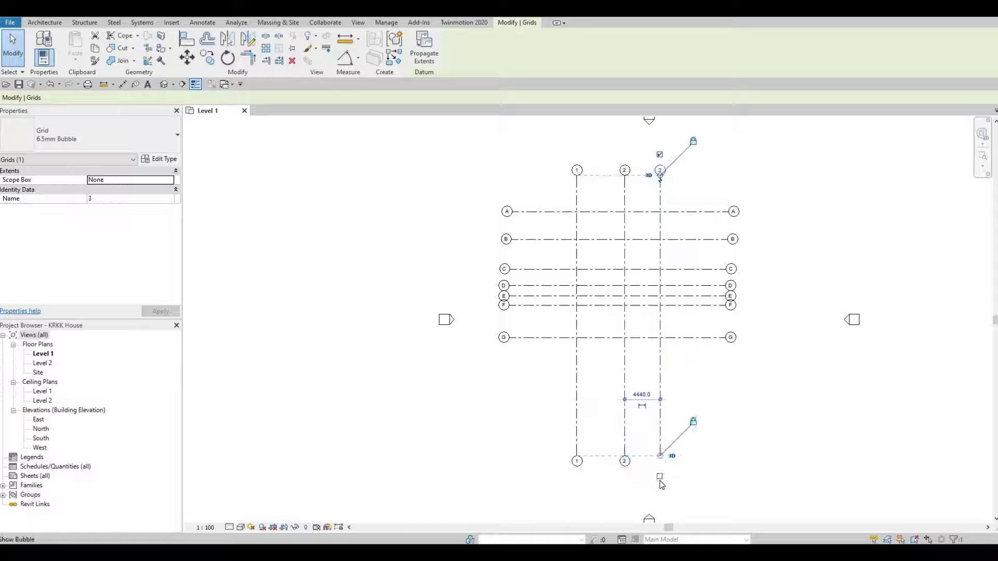
click(660, 477)
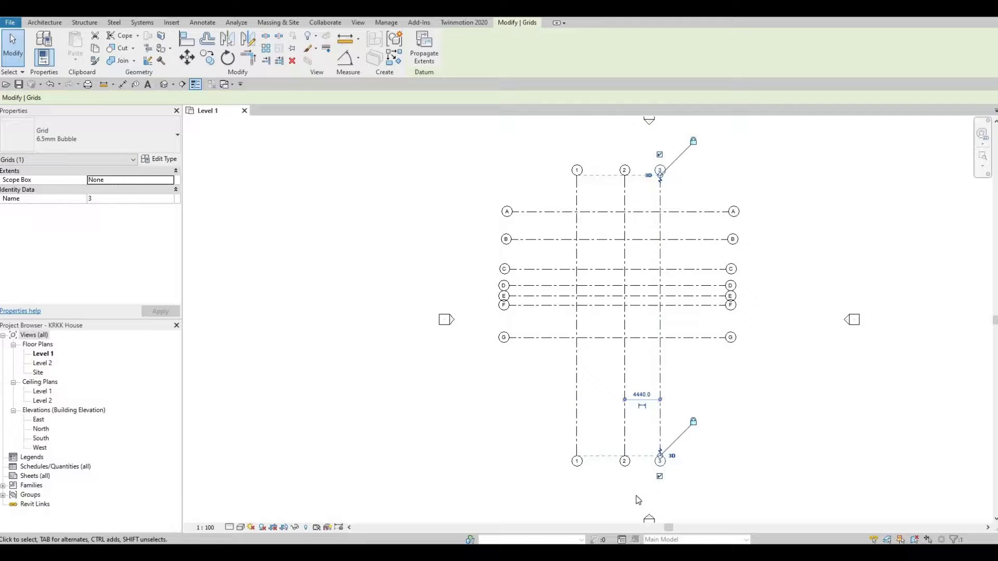
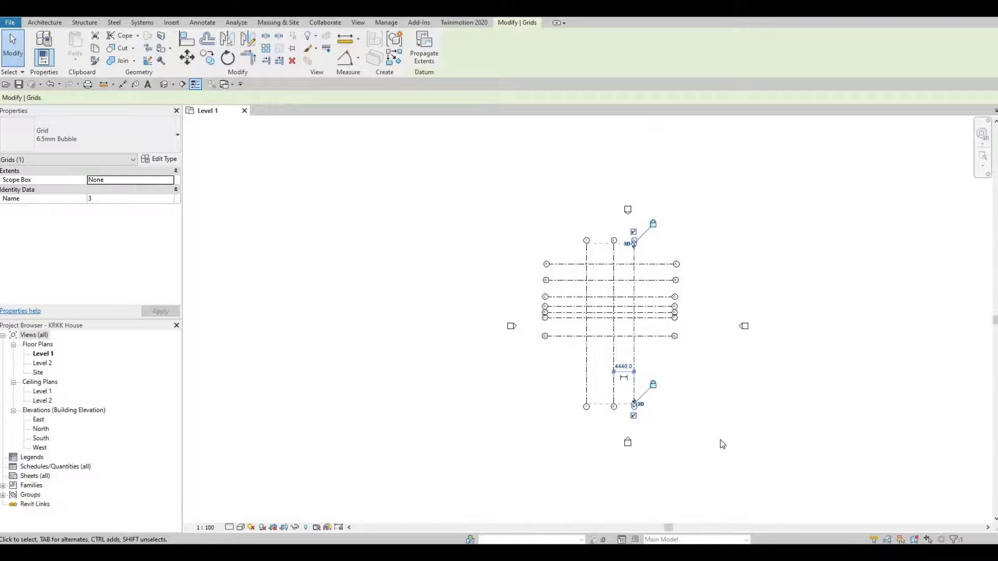
key(Escape)
key(Escape)
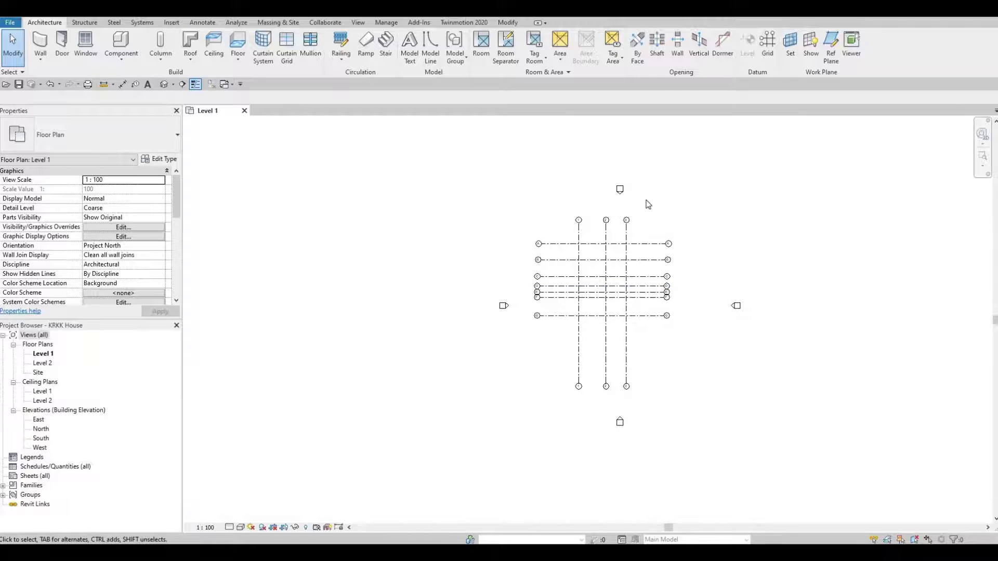
Try moving the elevation marker above the grid up and to the left, and undo the move
click(622, 188)
drag(604, 176, 582, 161)
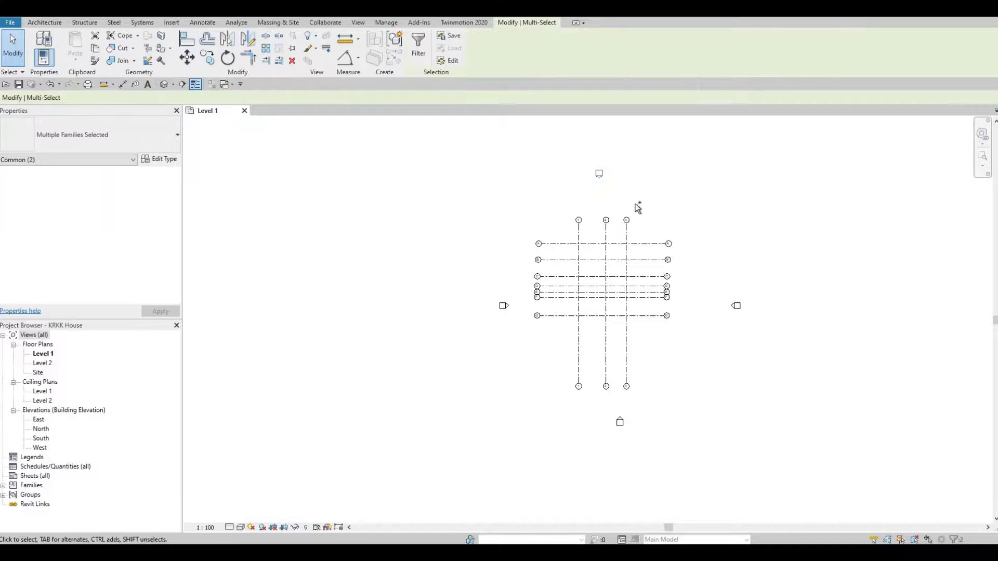
key(ctrl+z)
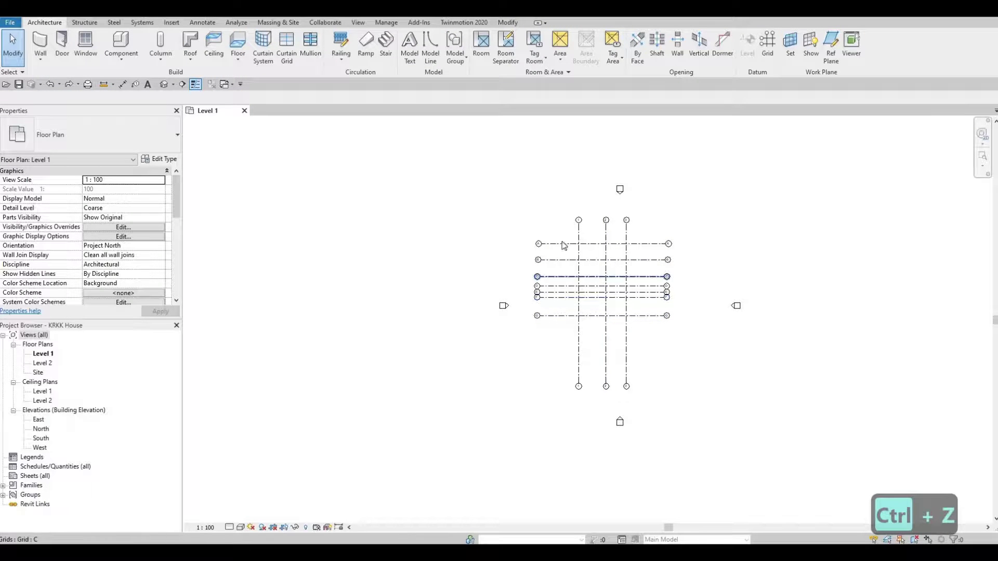
Move all ten grid lines together down and slightly right, centring the layout horizontally between the elevation markers
drag(516, 206, 708, 406)
drag(598, 277, 610, 304)
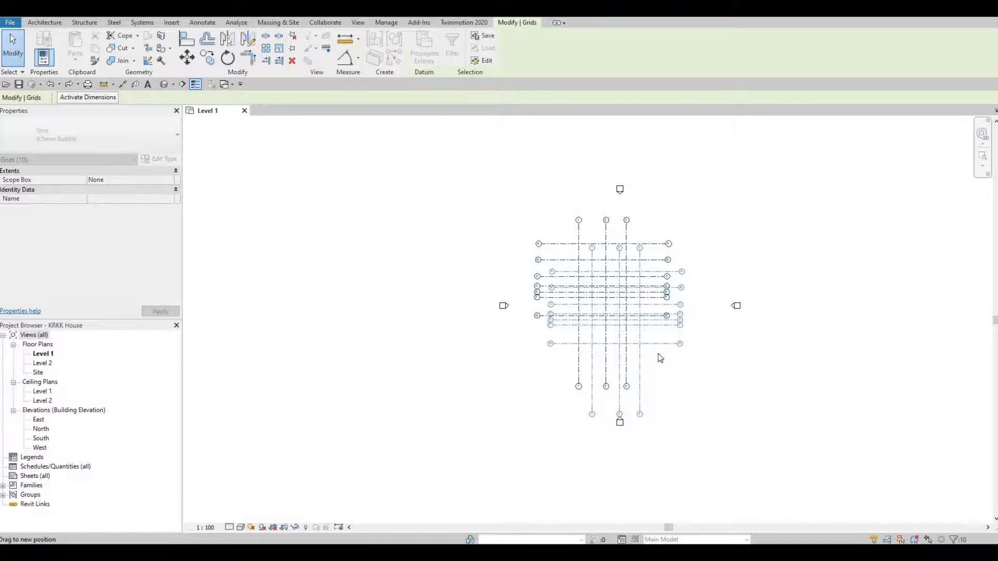
drag(660, 358, 653, 375)
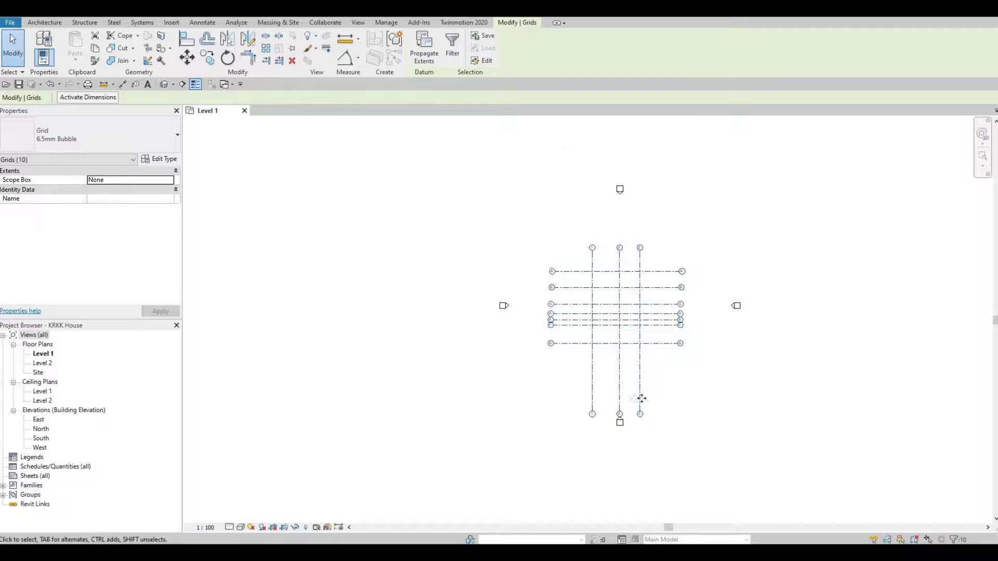
scroll(635, 439, up, 2)
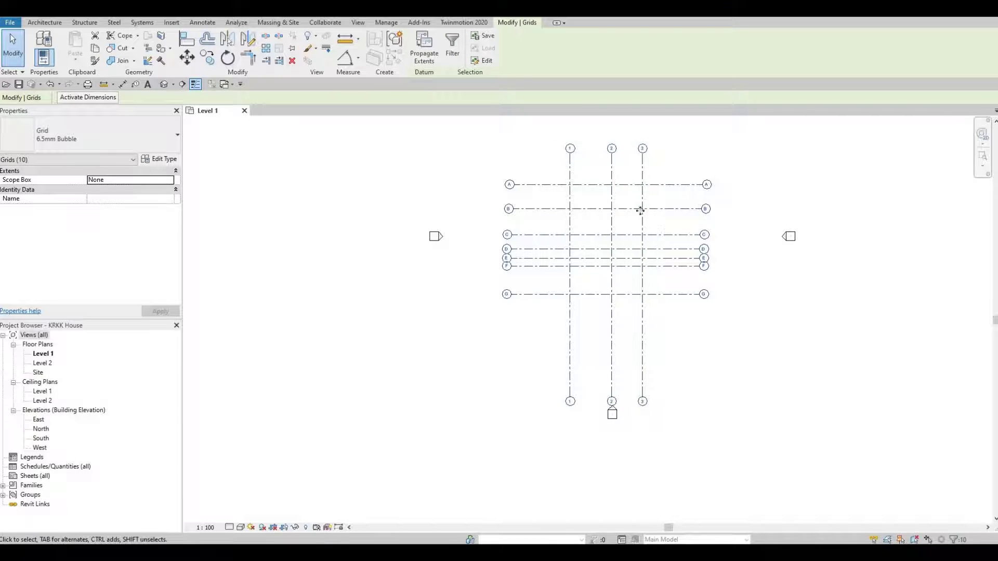
middle_drag(646, 252, 646, 345)
middle_drag(643, 178, 642, 180)
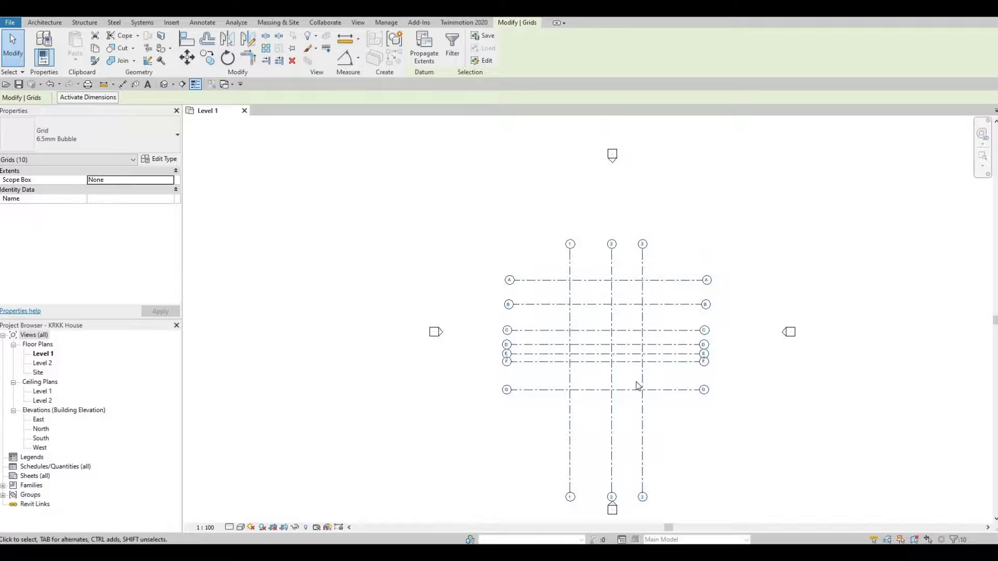
middle_drag(630, 333, 625, 279)
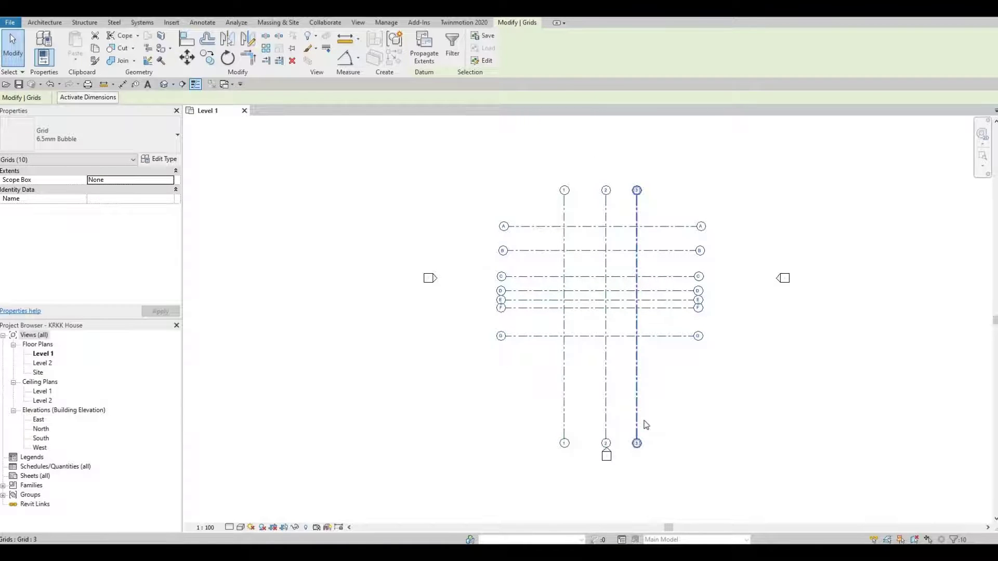
key(Escape)
key(Escape)
Shorten the lower ends of vertical grids 1 to 3 to just below grid G, clear of the lower elevation marker
scroll(650, 395, up, 2)
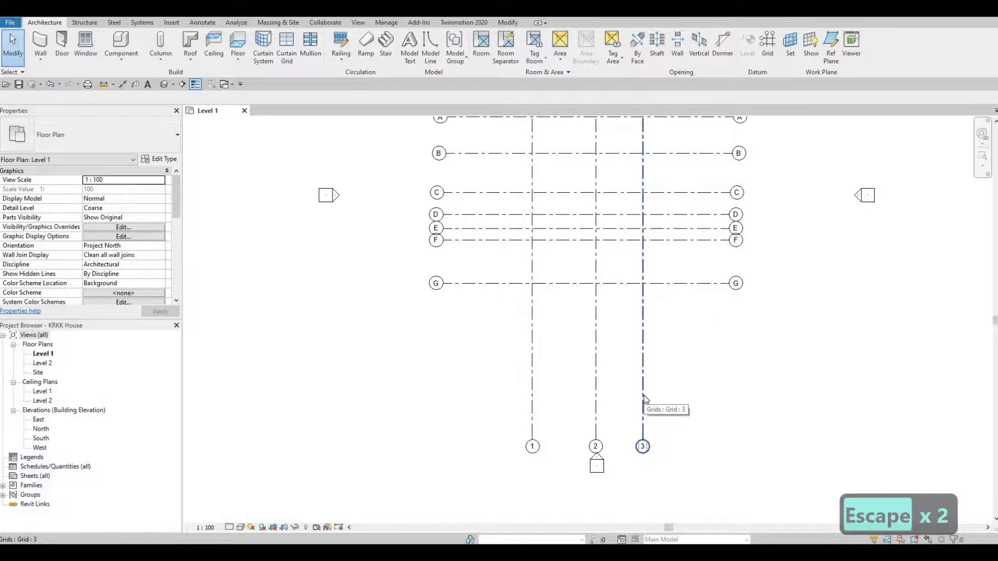
click(645, 399)
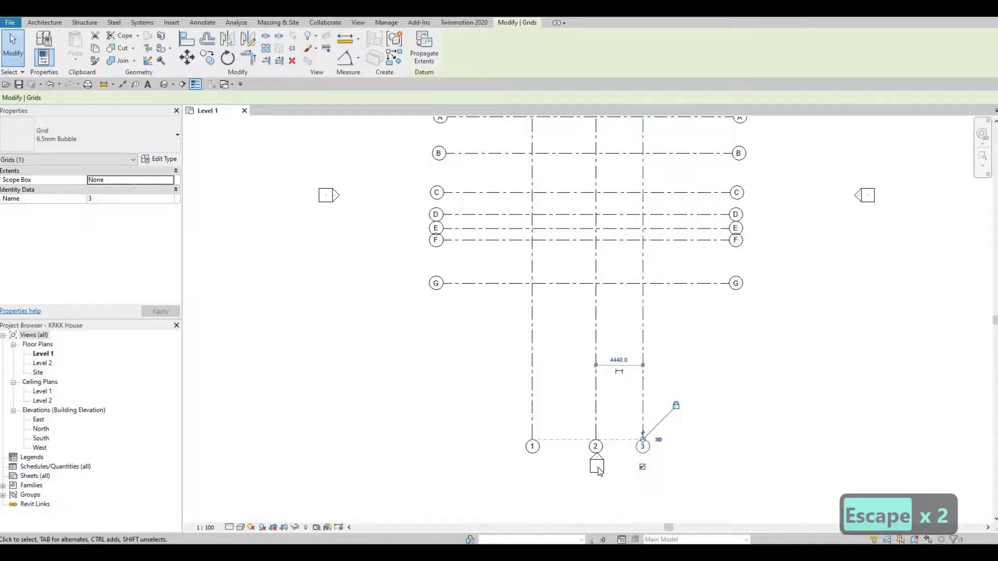
scroll(599, 478, up, 2)
scroll(489, 419, up, 2)
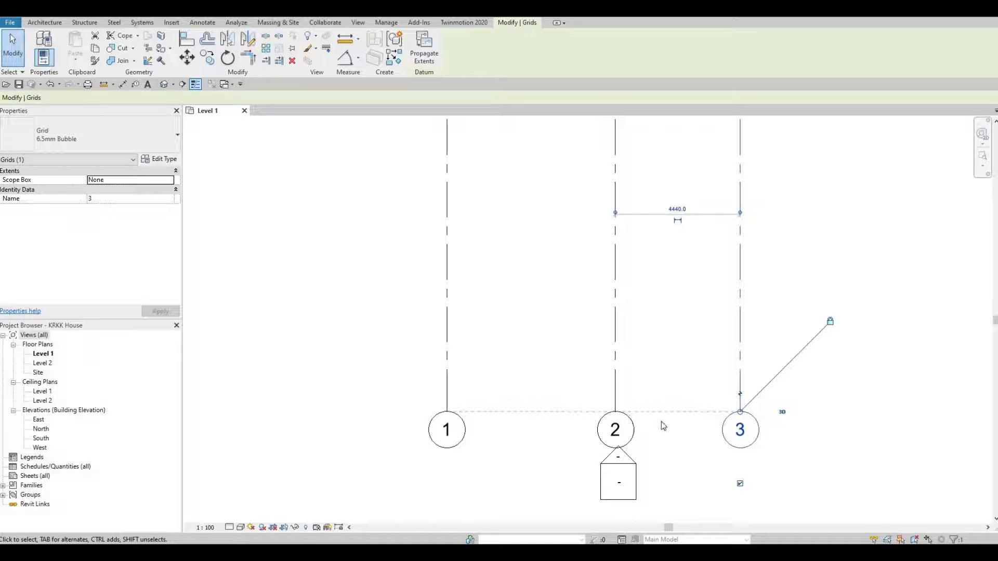
scroll(659, 452, down, 4)
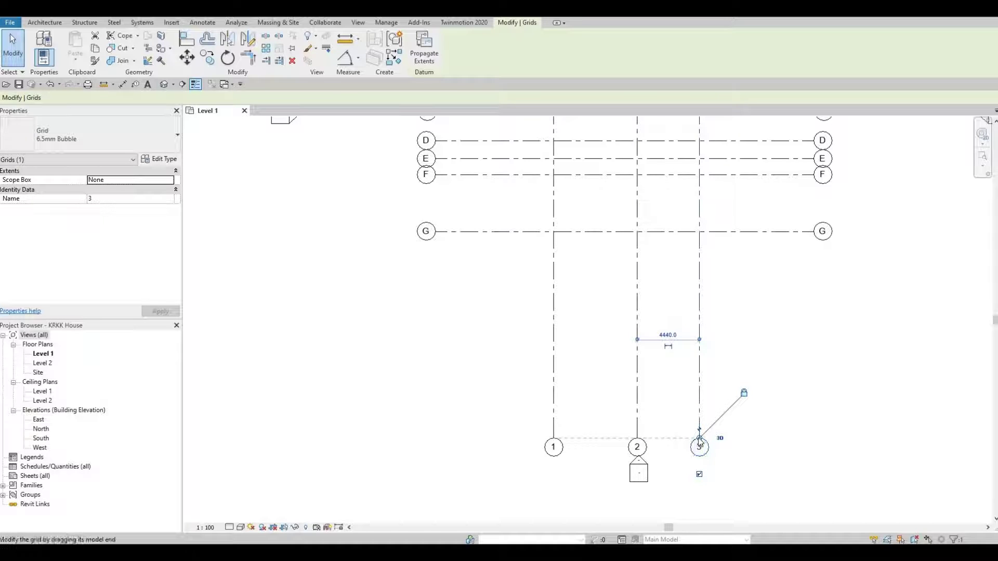
drag(701, 398, 695, 293)
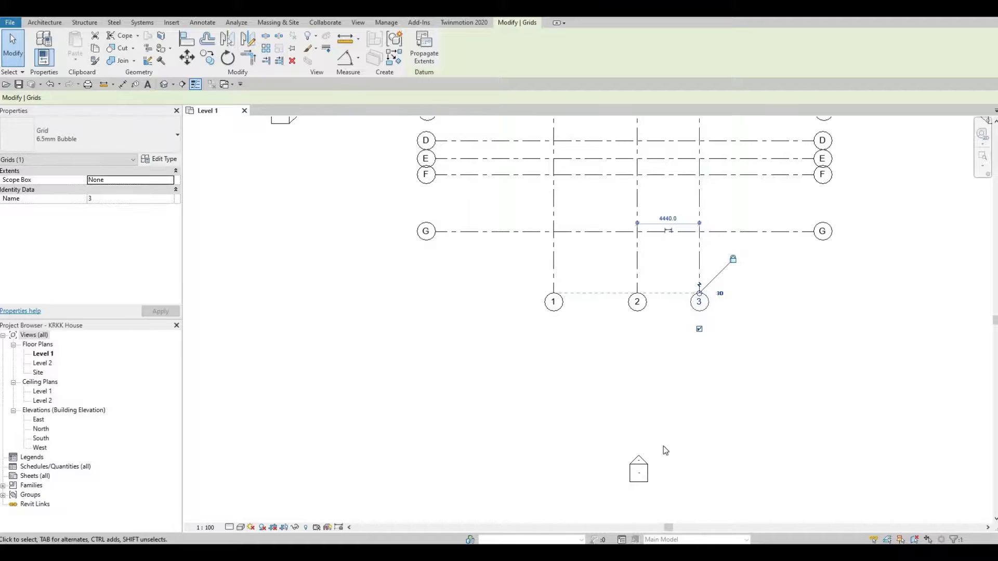
middle_drag(721, 314, 719, 422)
scroll(720, 423, down, 2)
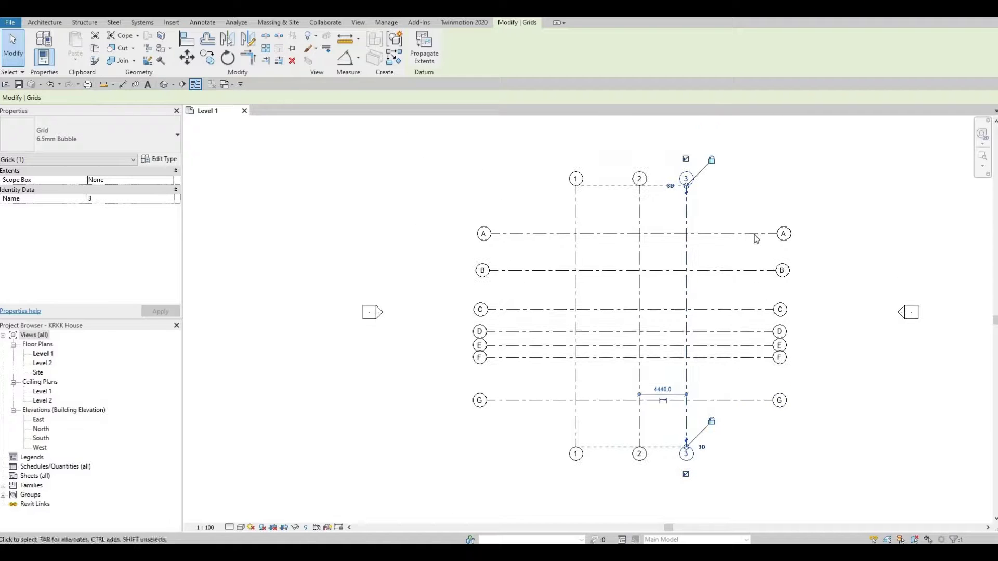
Try adding an elbow at the right end of grid A, and undo it
click(755, 234)
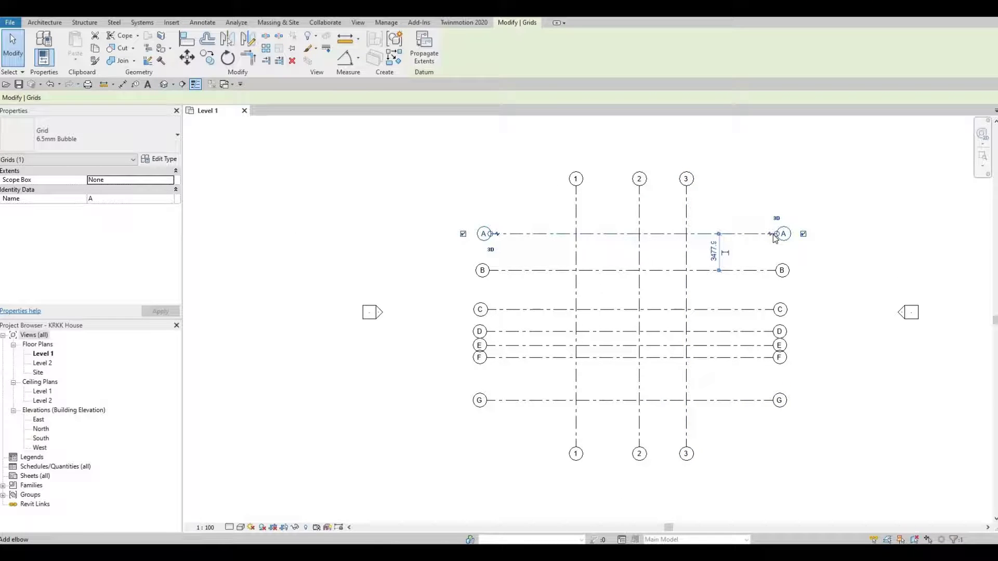
click(761, 236)
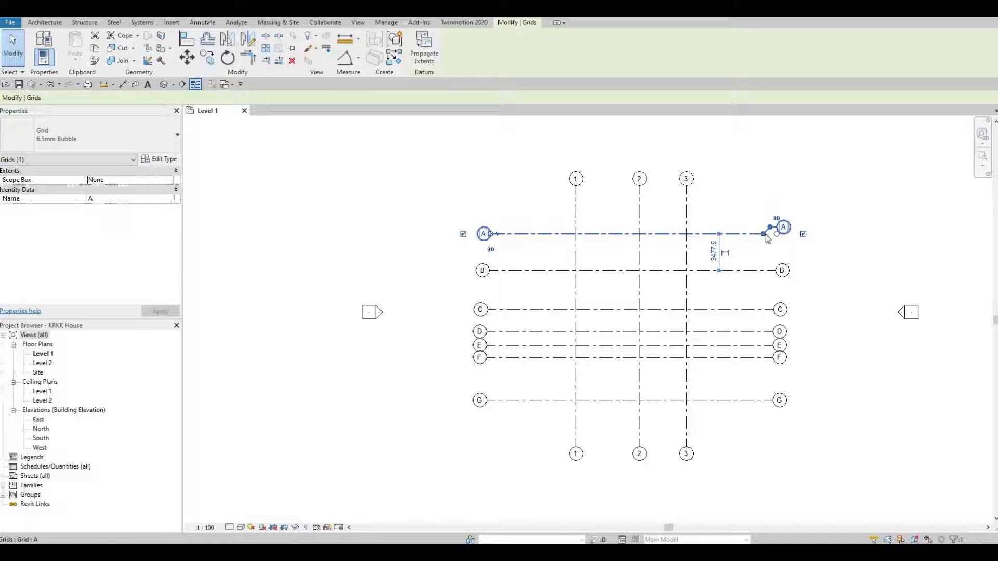
key(ctrl+z)
Shorten the right ends of horizontal grids A to G so all their bubbles align on one vertical line
scroll(775, 234, up, 2)
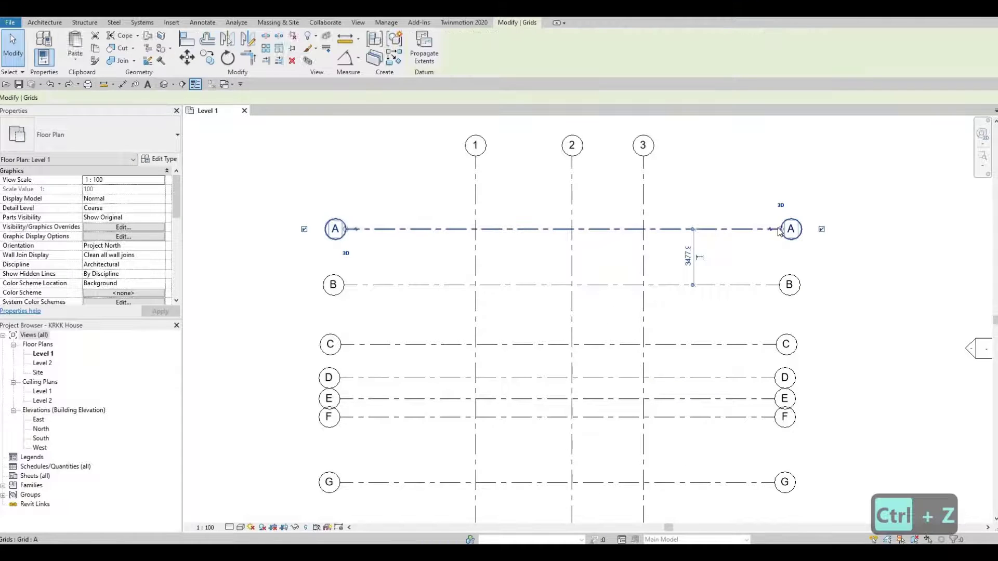
click(779, 233)
drag(781, 230, 723, 254)
drag(767, 290, 723, 284)
click(778, 289)
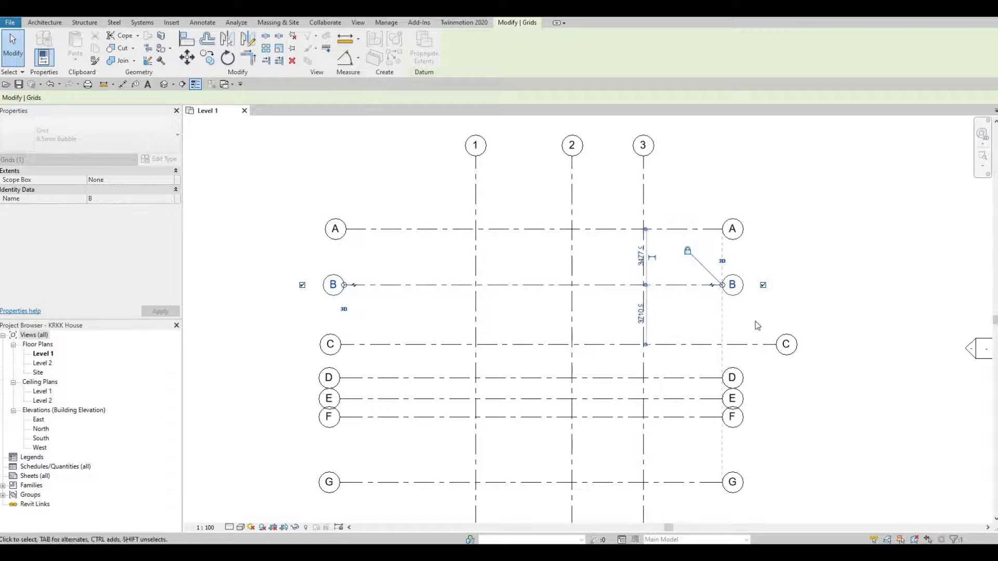
click(777, 347)
drag(775, 344, 723, 366)
key(Escape)
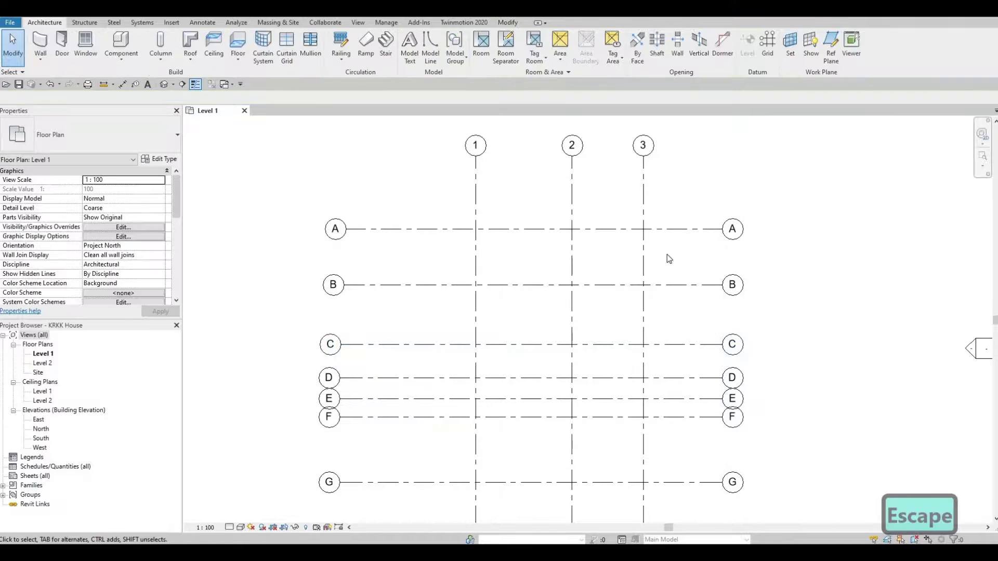
Extend the upper ends of vertical grids 1 to 3 further above grid A, and clear the selection
scroll(639, 239, down, 4)
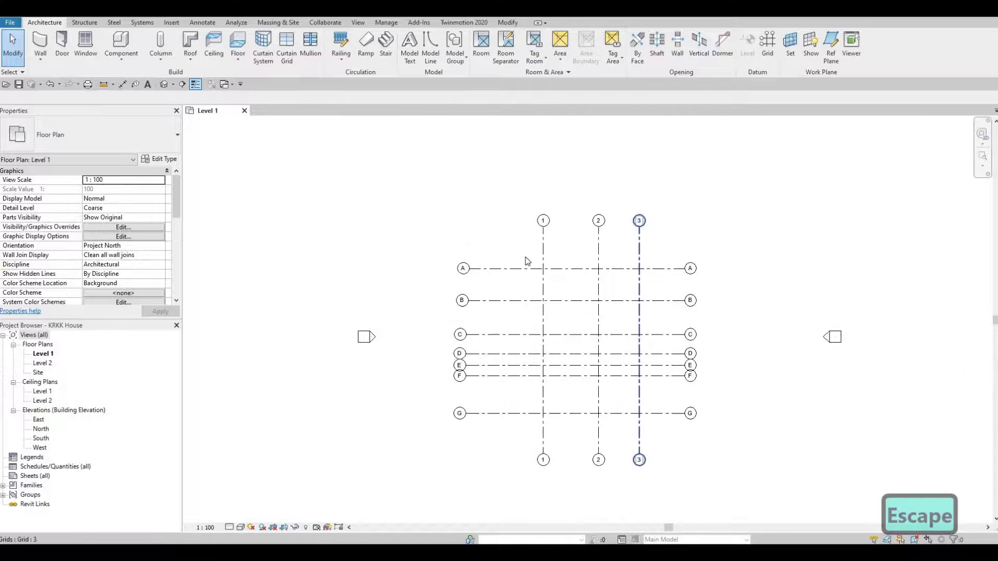
scroll(675, 307, up, 2)
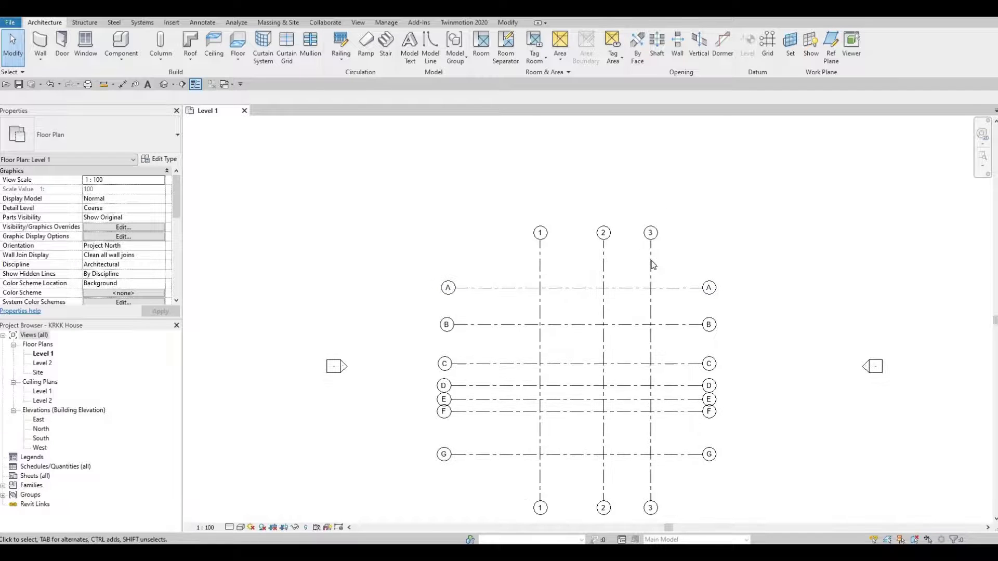
click(651, 257)
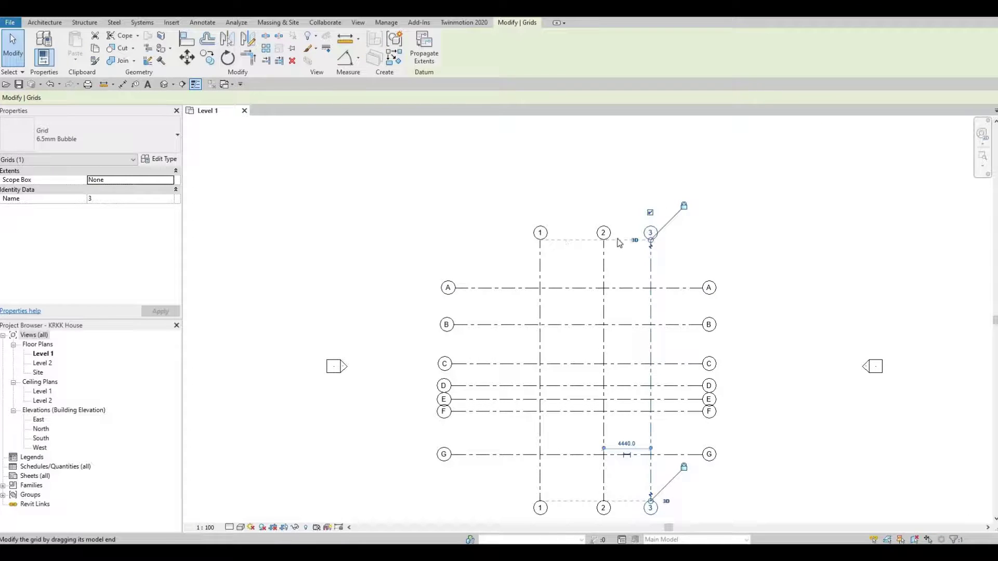
drag(652, 243, 651, 182)
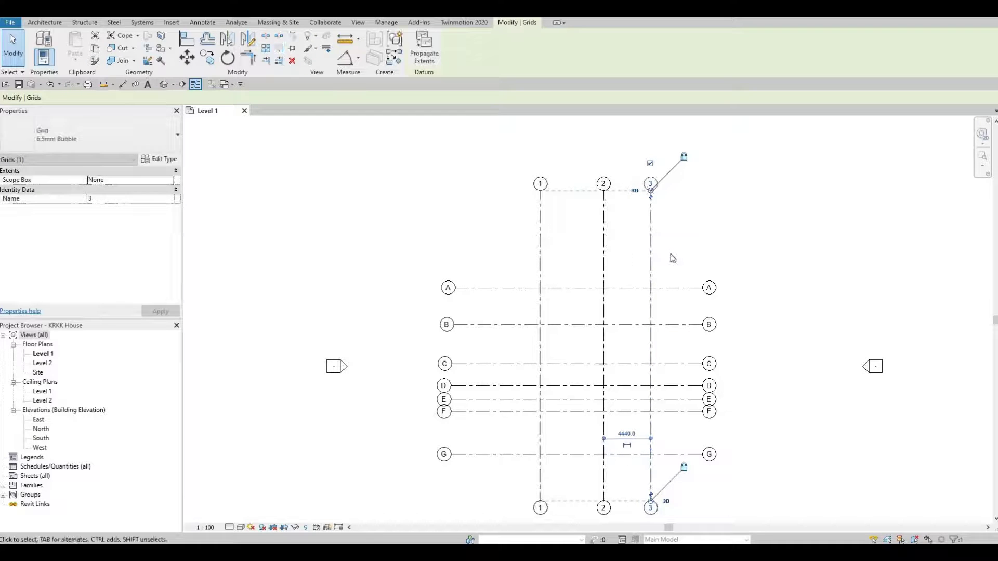
scroll(681, 306, down, 2)
scroll(673, 302, up, 2)
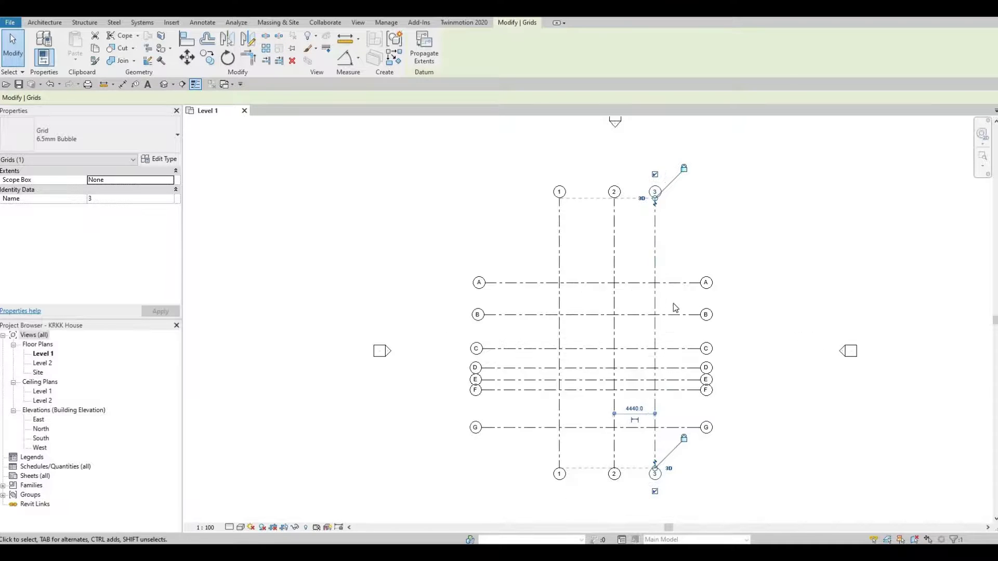
scroll(683, 354, down, 2)
middle_drag(586, 329, 587, 325)
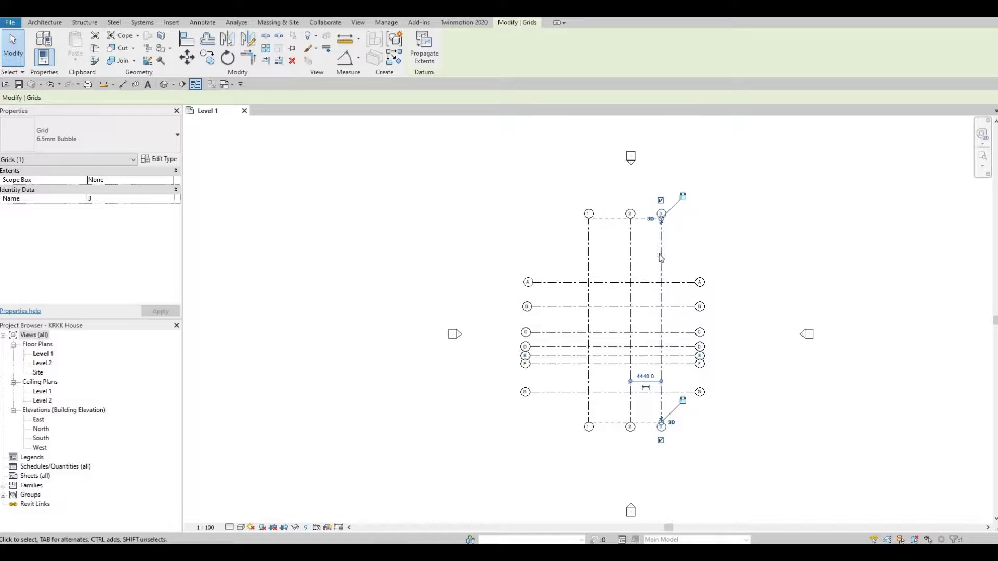
middle_drag(636, 254, 639, 244)
key(Escape)
key(Escape)
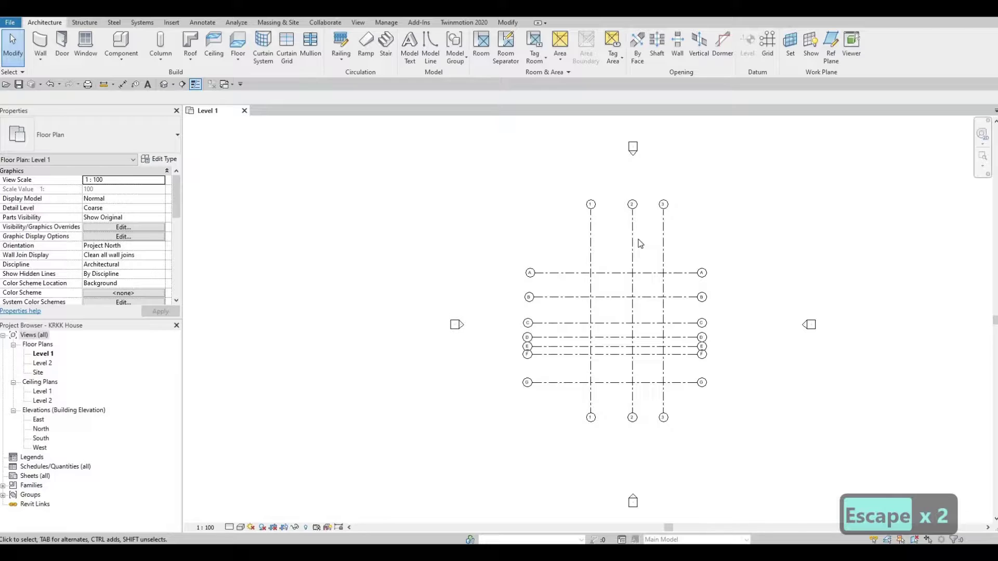
Dimension vertical grids 1 to 3 above grid A with an aligned dimension chain and an overall dimension above it
click(124, 89)
scroll(619, 255, up, 2)
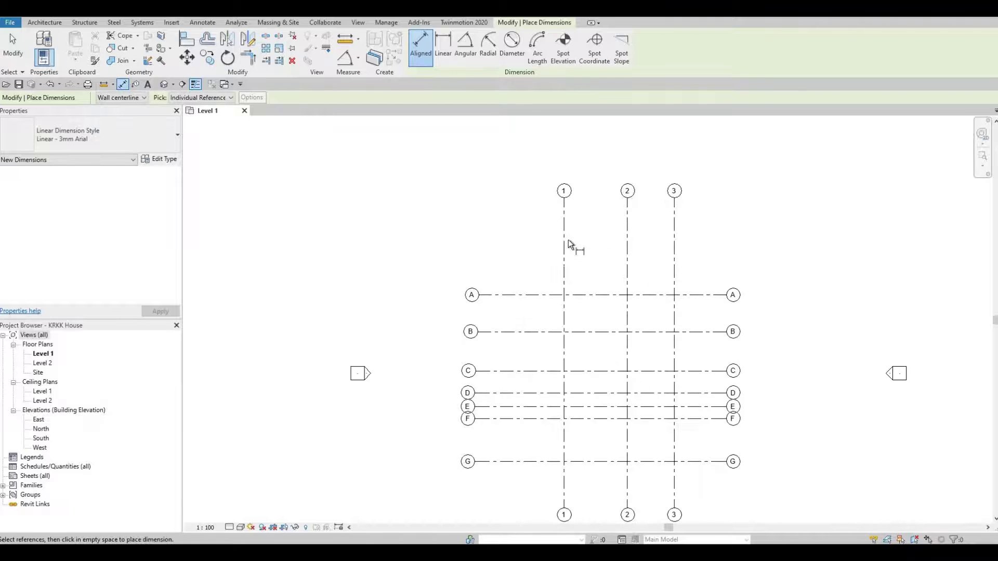
click(565, 244)
click(628, 244)
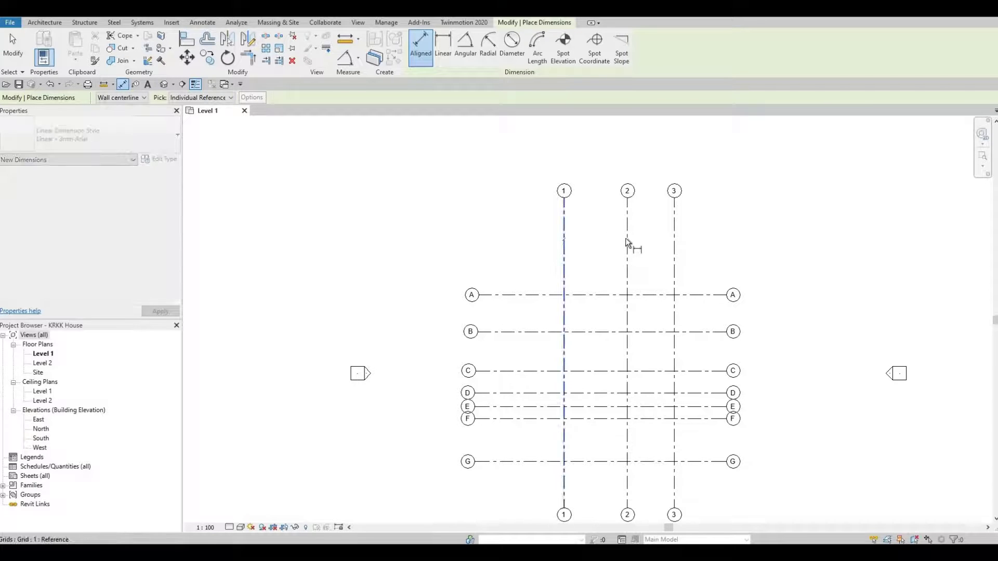
click(676, 247)
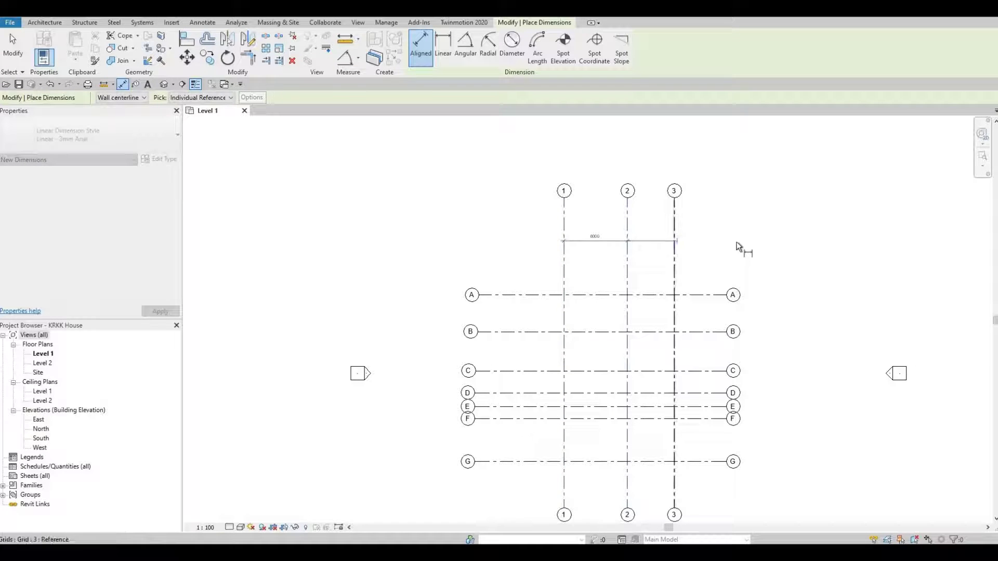
click(624, 240)
click(674, 224)
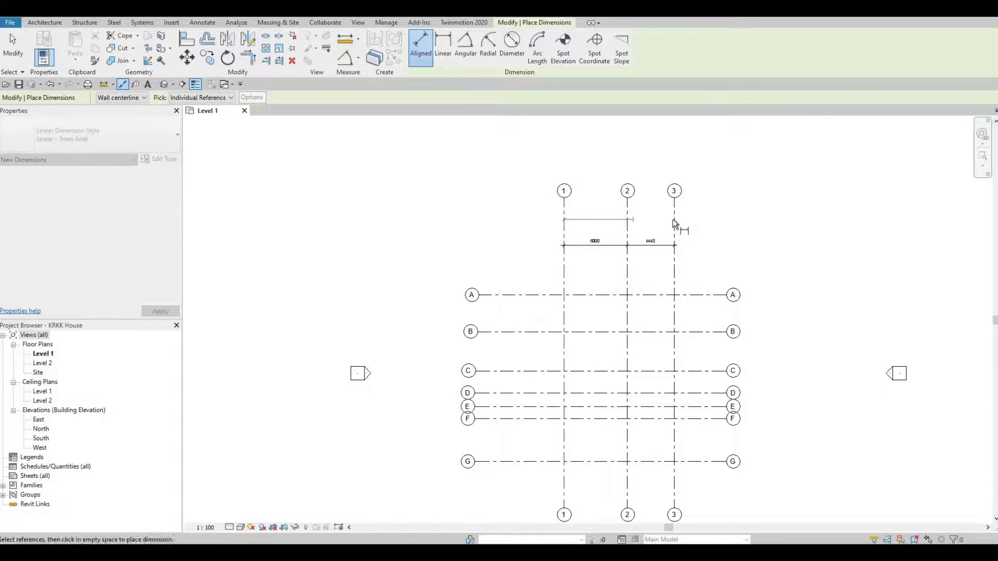
click(751, 221)
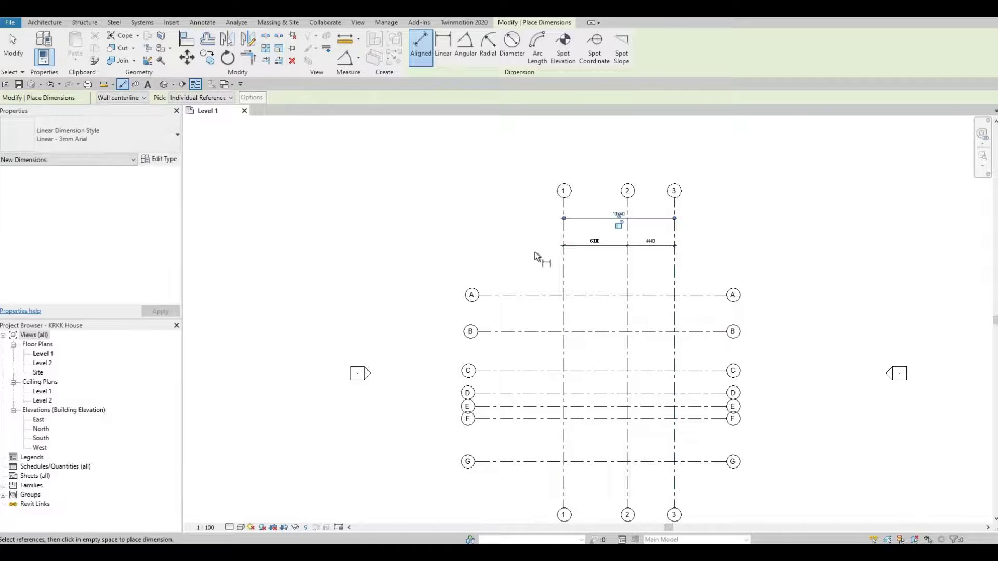
Add an aligned dimension chain across horizontal grids A to G, placed just outside grid 1
middle_drag(535, 256, 541, 182)
click(550, 222)
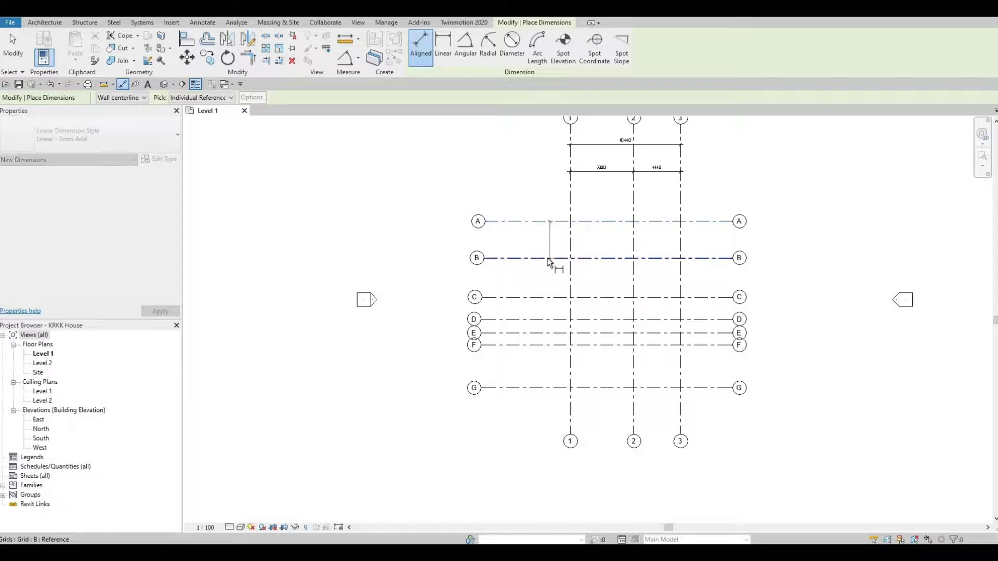
click(547, 297)
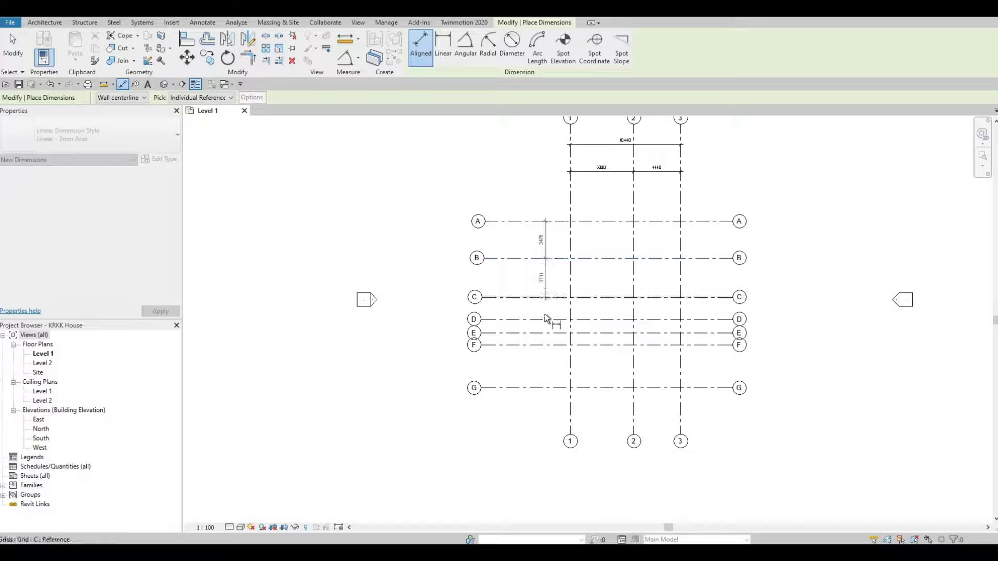
click(547, 335)
click(550, 341)
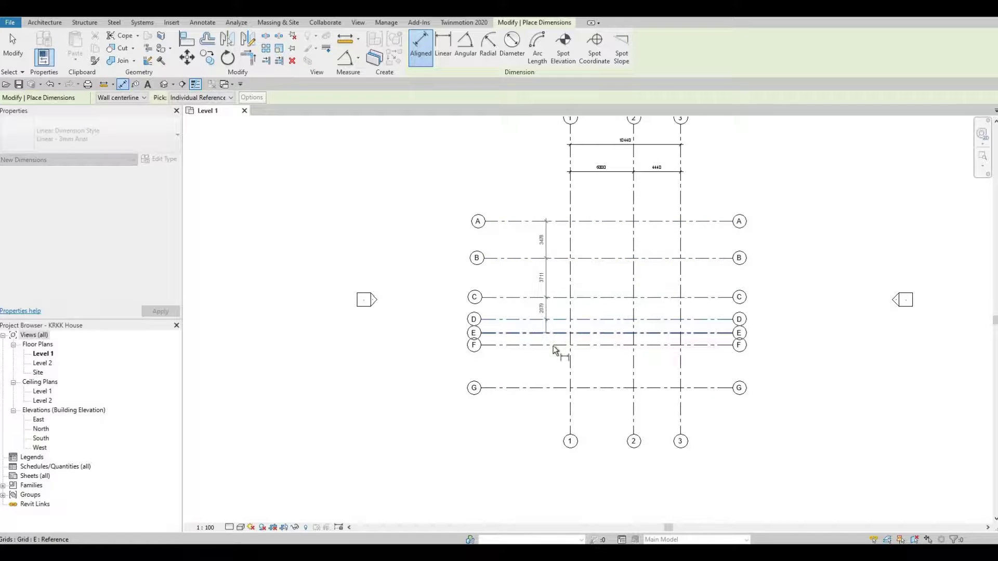
click(552, 388)
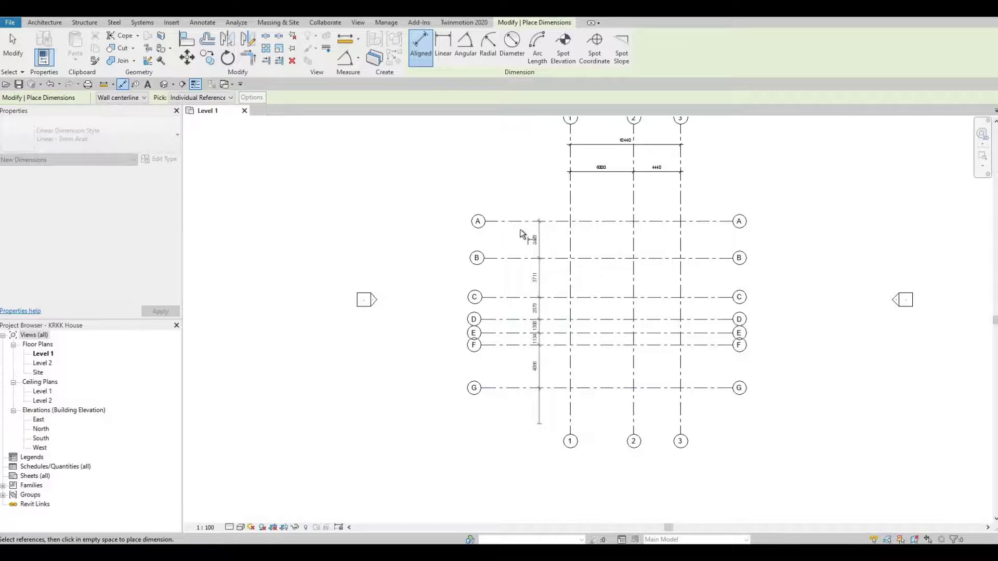
click(541, 338)
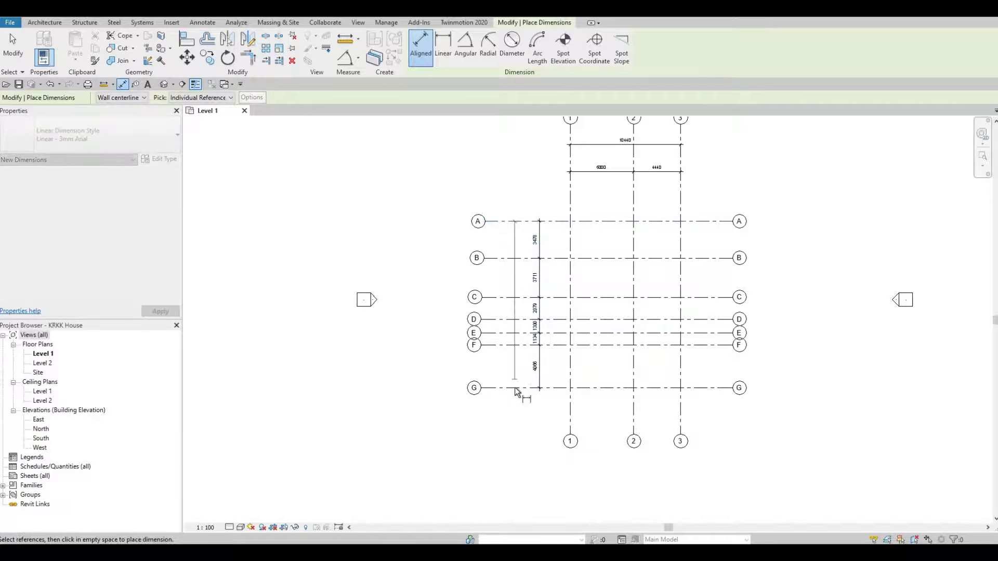
Place an overall aligned dimension from grid A to grid G outside the chain, and end dimensioning
click(516, 419)
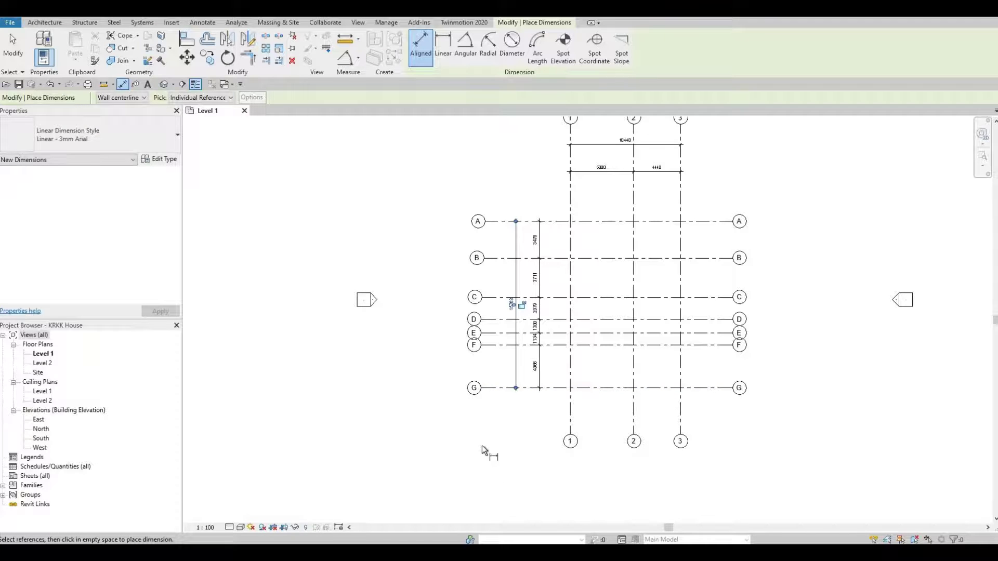
scroll(482, 443, up, 1)
scroll(486, 284, up, 2)
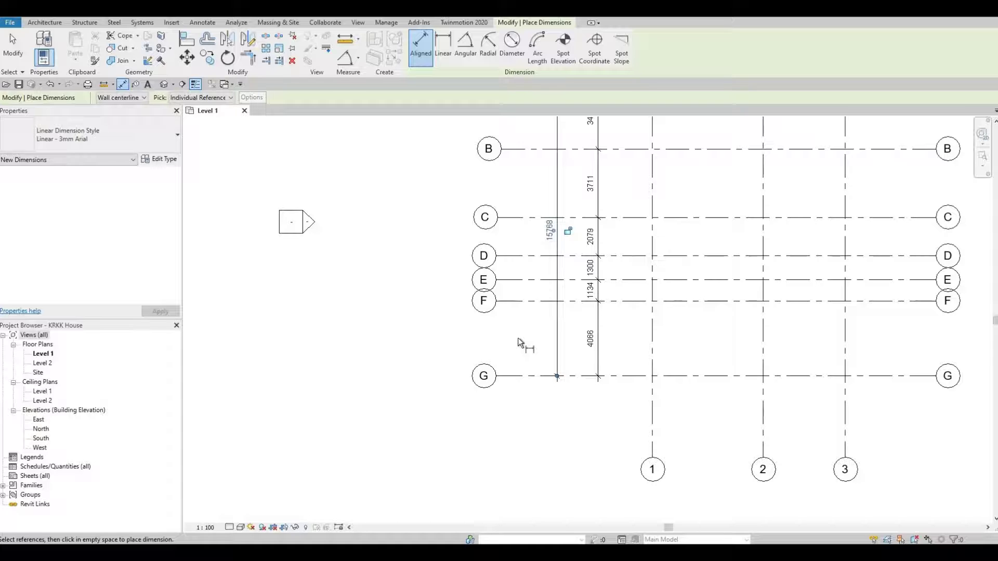
key(Escape)
key(Escape)
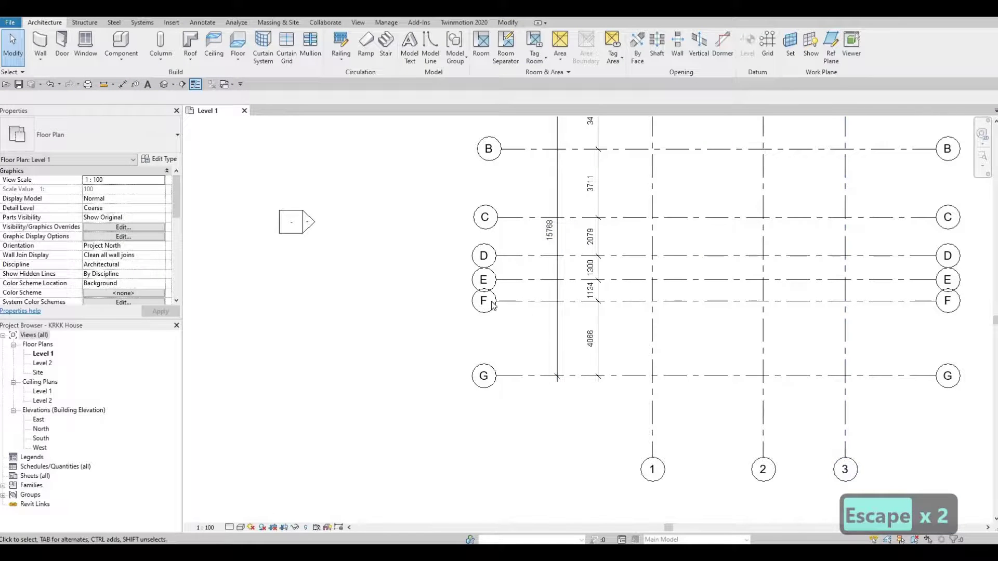
Add an elbow at the left end of grid F and lower its bubble clear of bubble E
scroll(488, 300, up, 1)
click(520, 302)
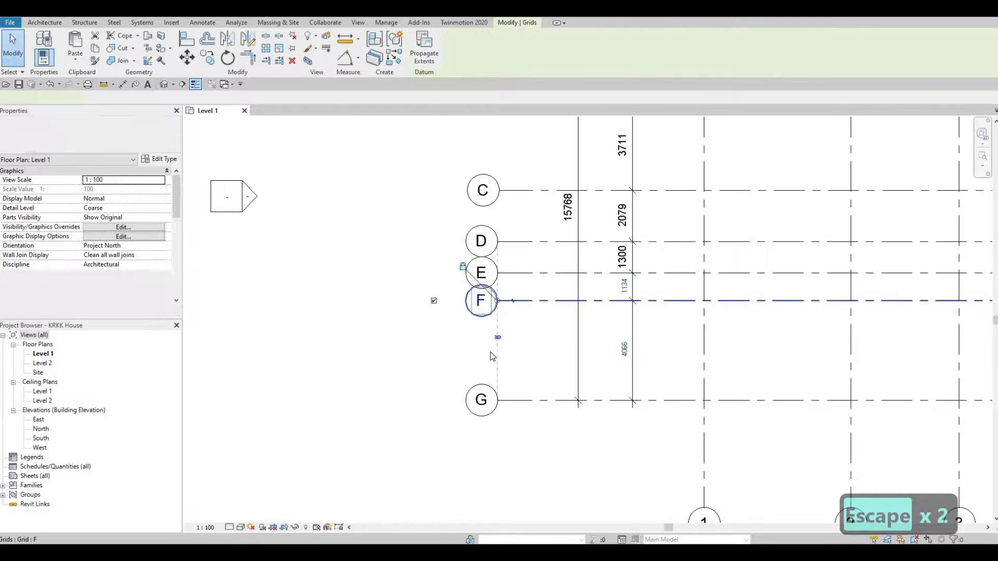
scroll(516, 306, up, 3)
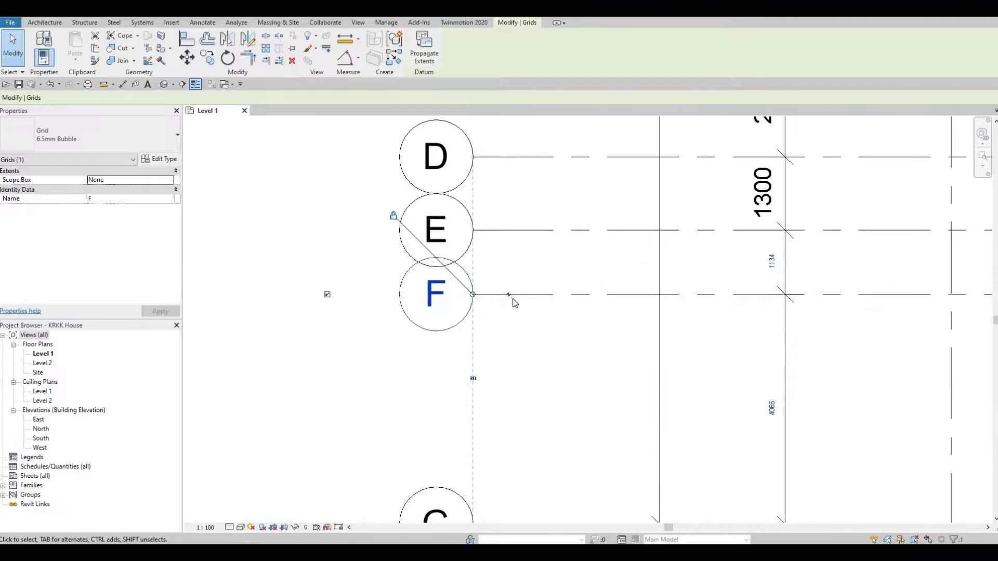
scroll(509, 303, up, 5)
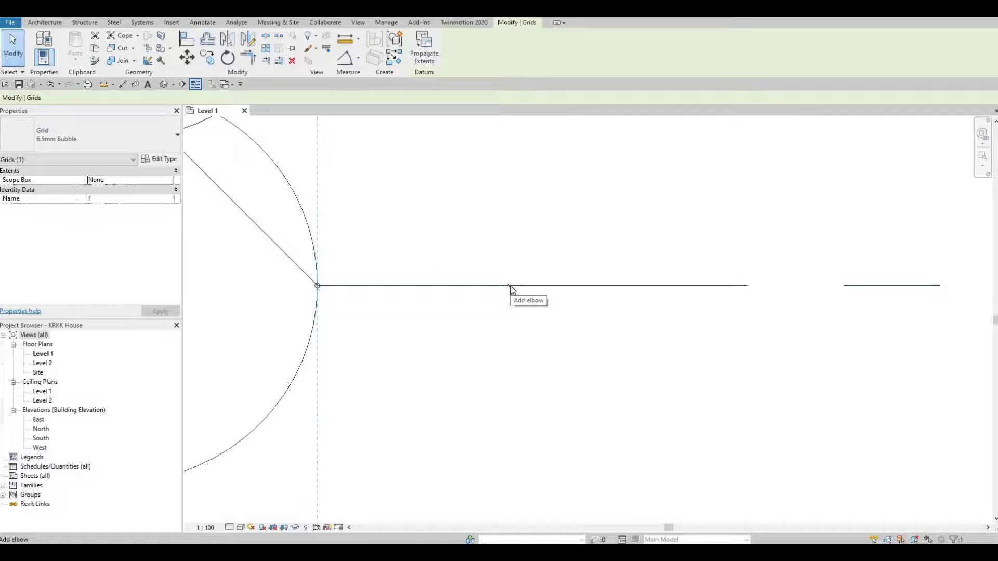
click(510, 286)
scroll(519, 306, down, 4)
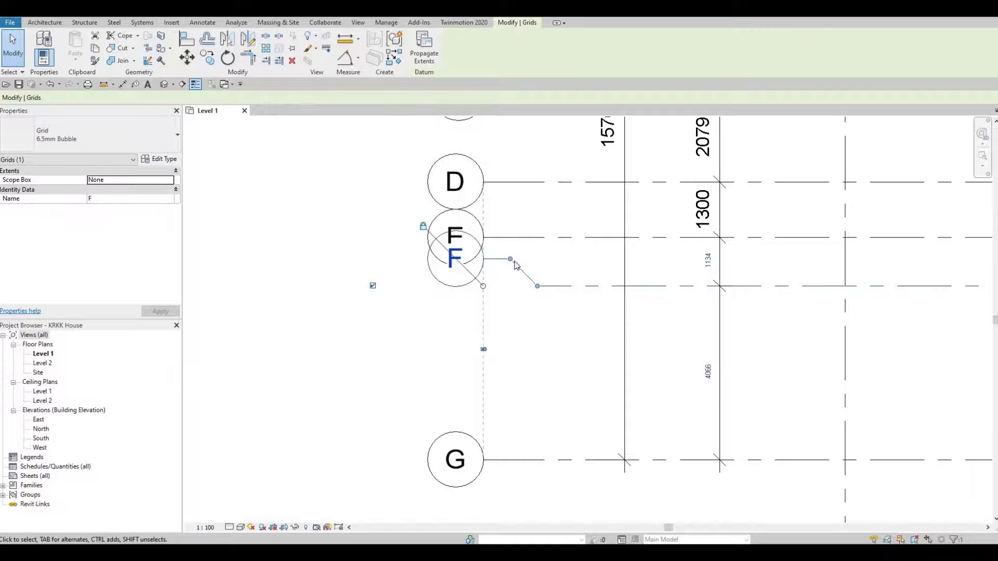
drag(509, 259, 514, 323)
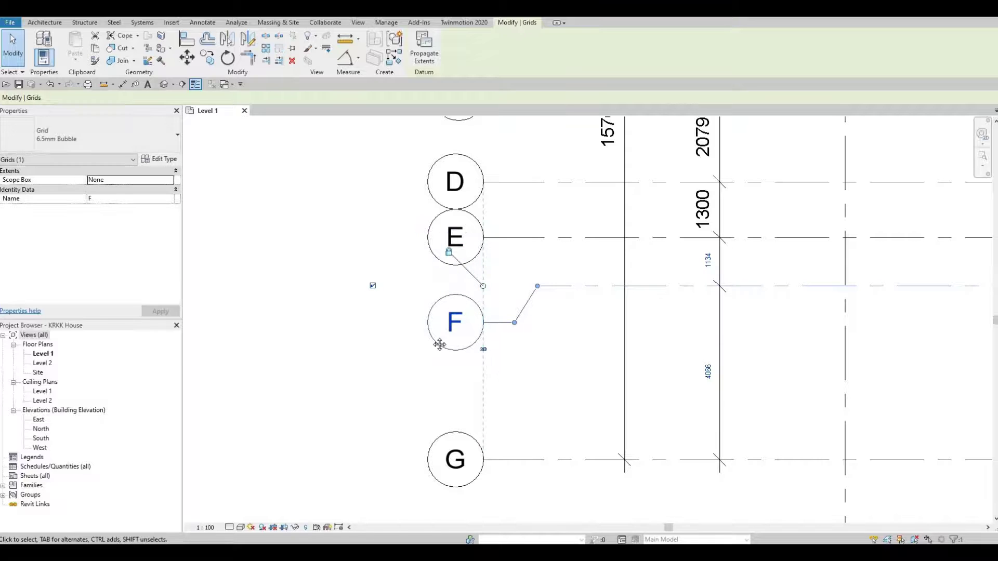
Add an elbow at the right end of grid F, lower its bubble clear of bubble E, and clear the selection
scroll(638, 360, down, 2)
shift+scroll(662, 334, right, 3)
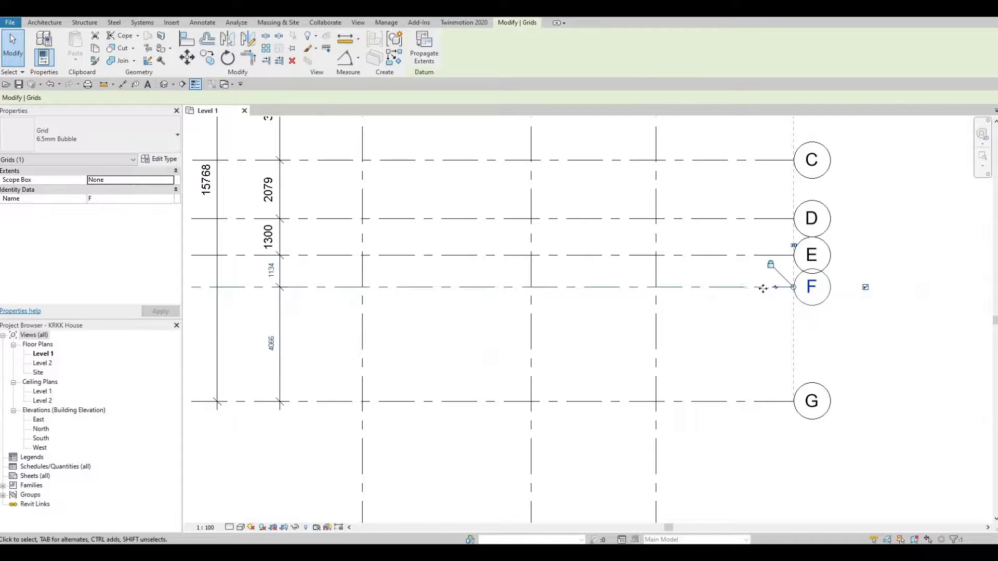
scroll(762, 287, up, 3)
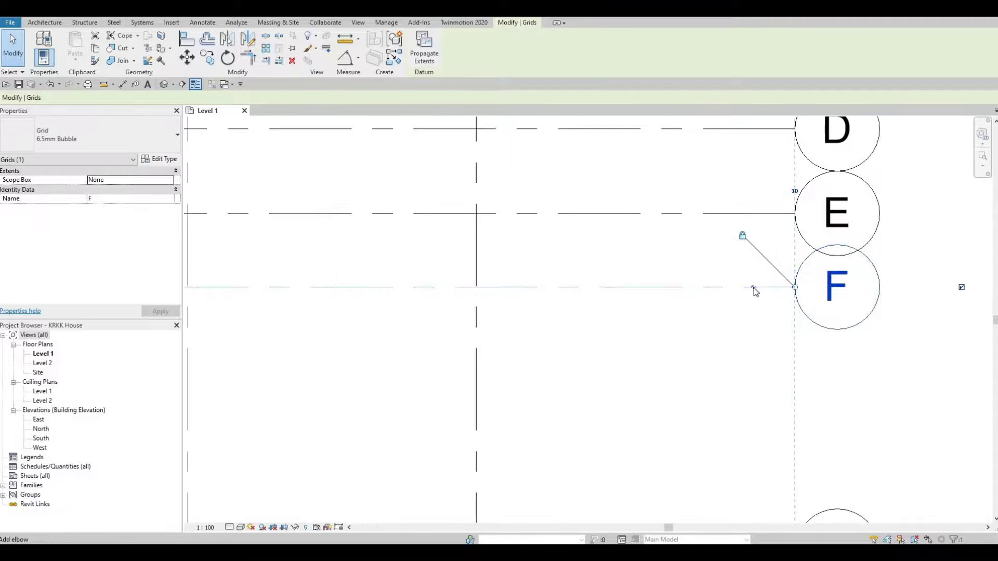
click(754, 287)
drag(755, 250, 769, 319)
scroll(597, 299, down, 2)
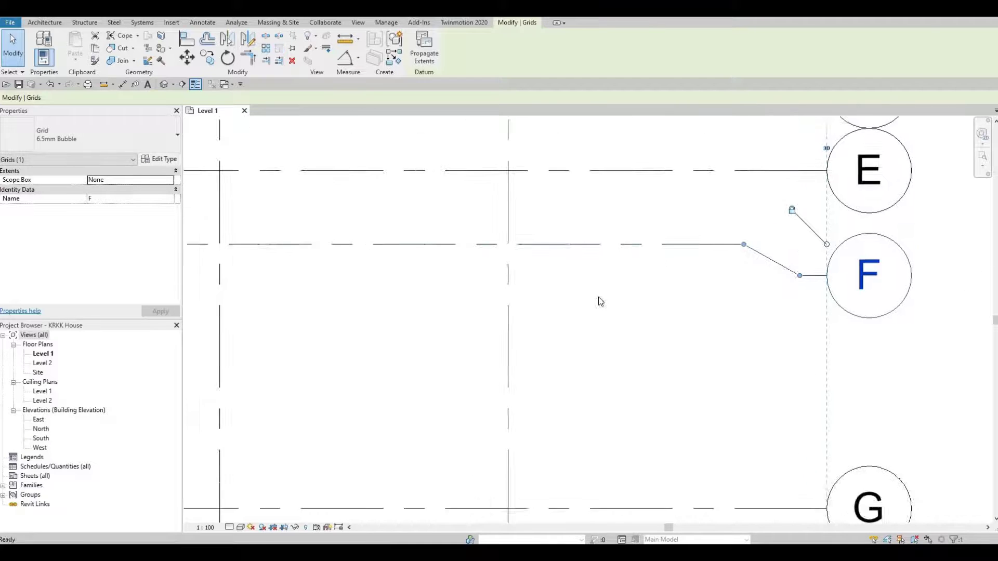
scroll(666, 285, down, 3)
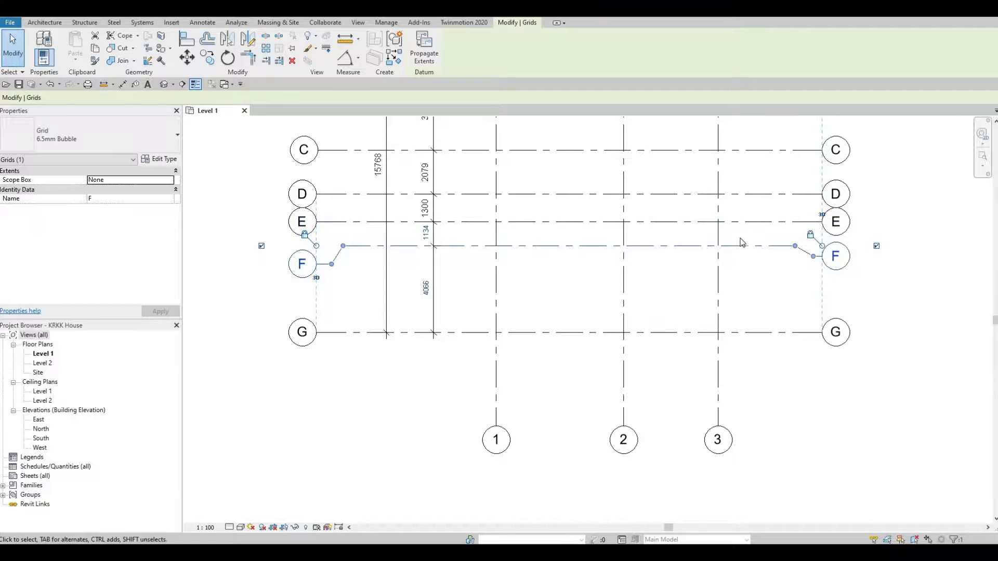
scroll(726, 281, down, 5)
key(Escape)
key(Escape)
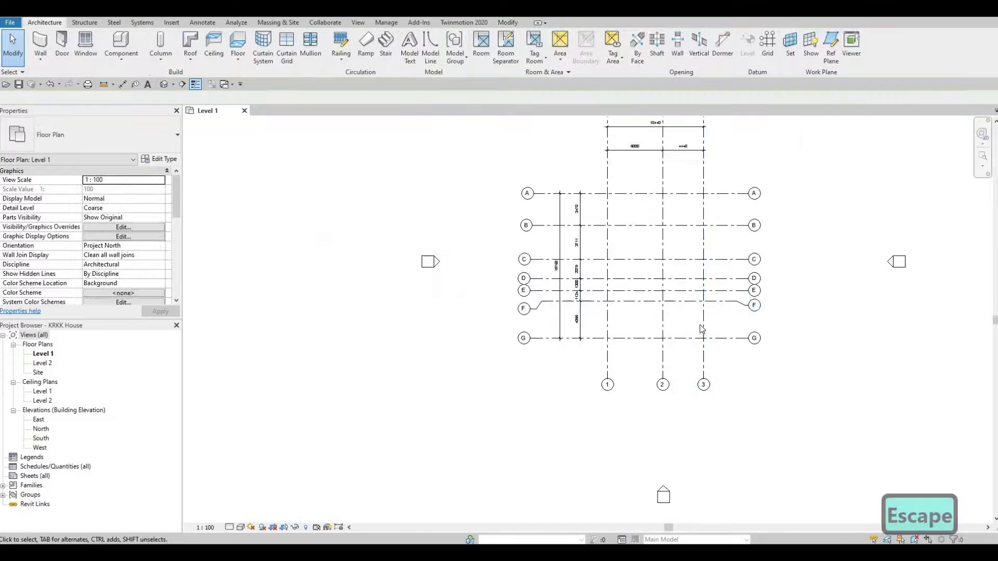
Open the South building elevation showing the levels and grids 1 to 3
scroll(719, 354, down, 3)
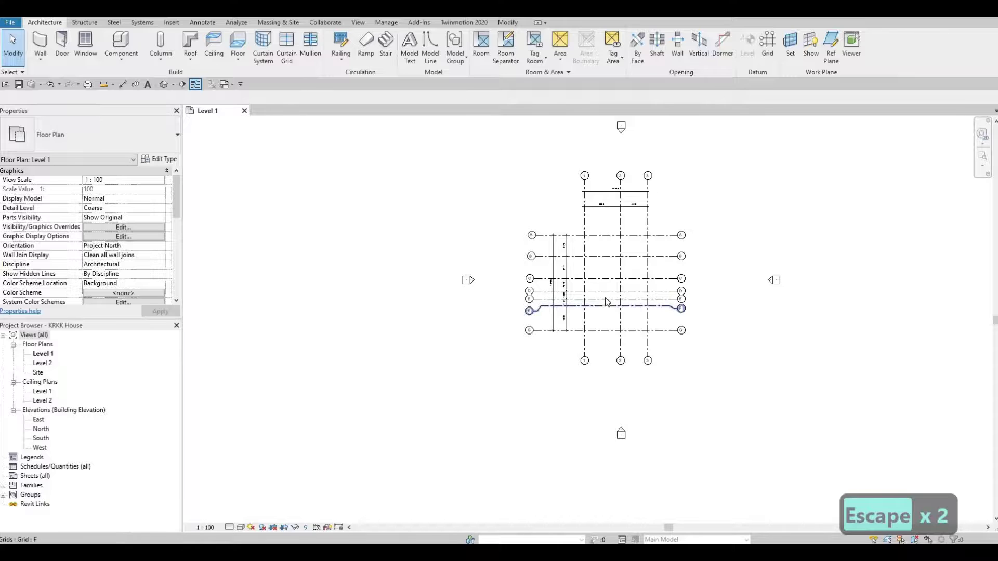
scroll(607, 303, up, 2)
scroll(612, 312, down, 5)
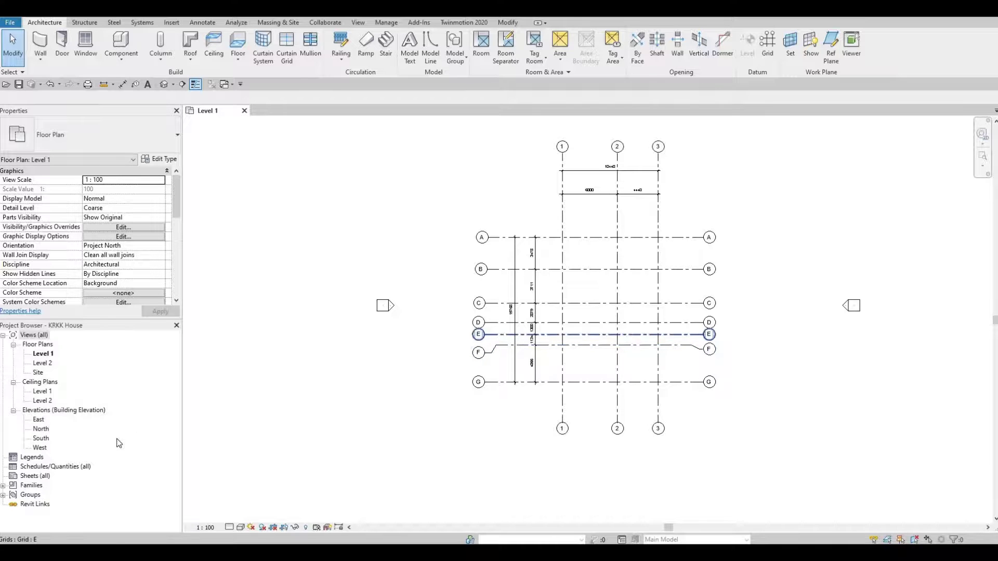
double_click(41, 439)
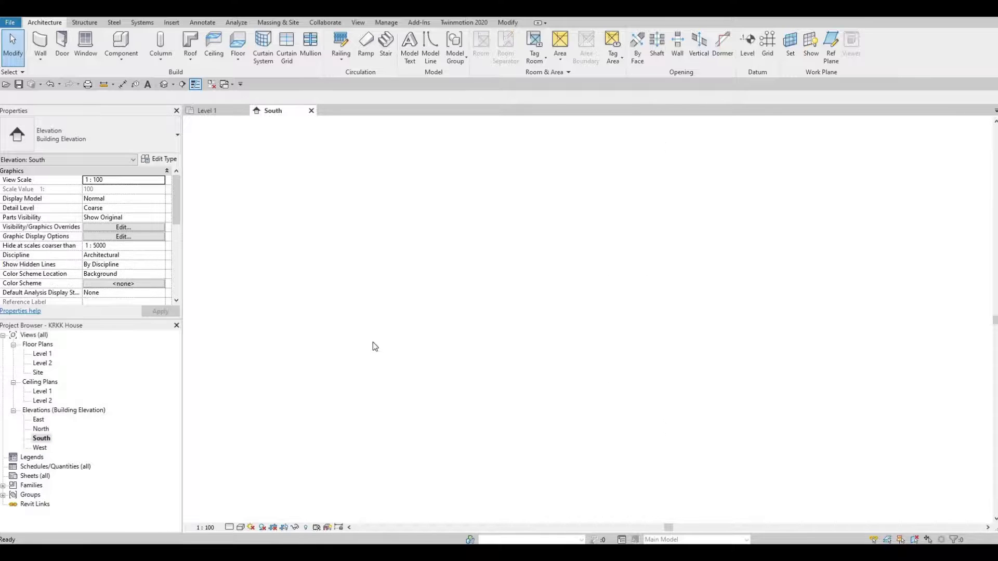
scroll(537, 274, down, 4)
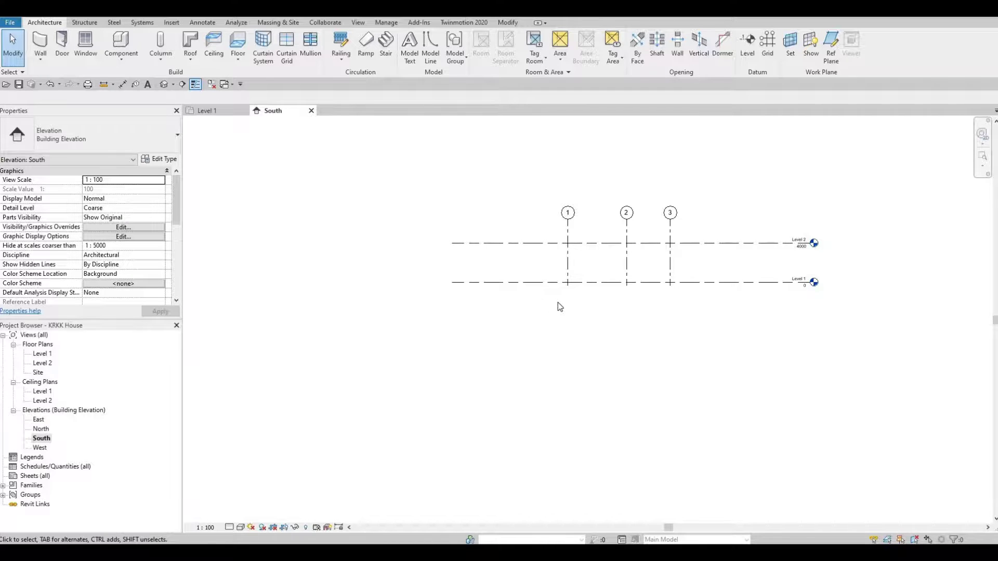
scroll(781, 297, up, 2)
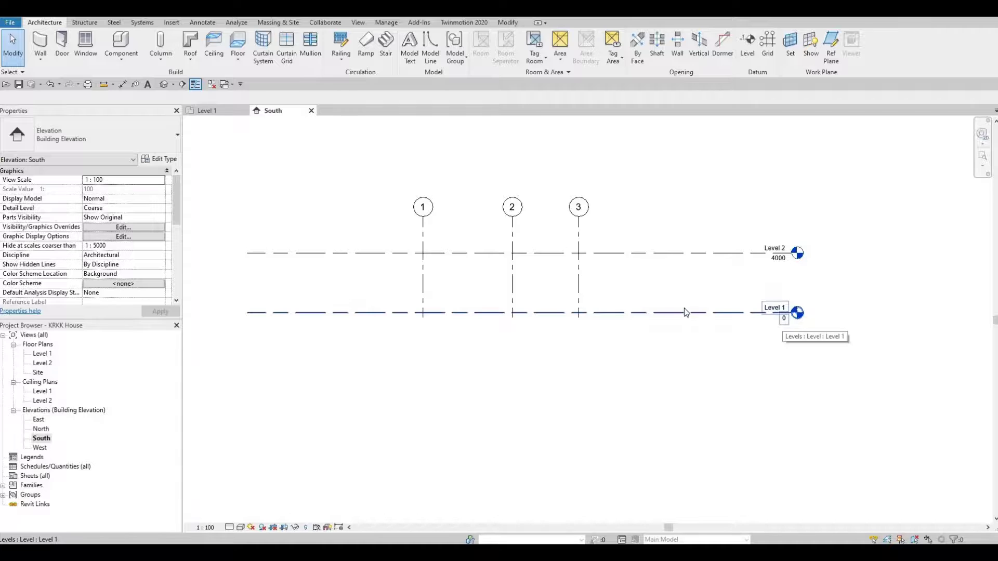
Rename Level 1 as GROUND and have the corresponding views renamed too
click(772, 312)
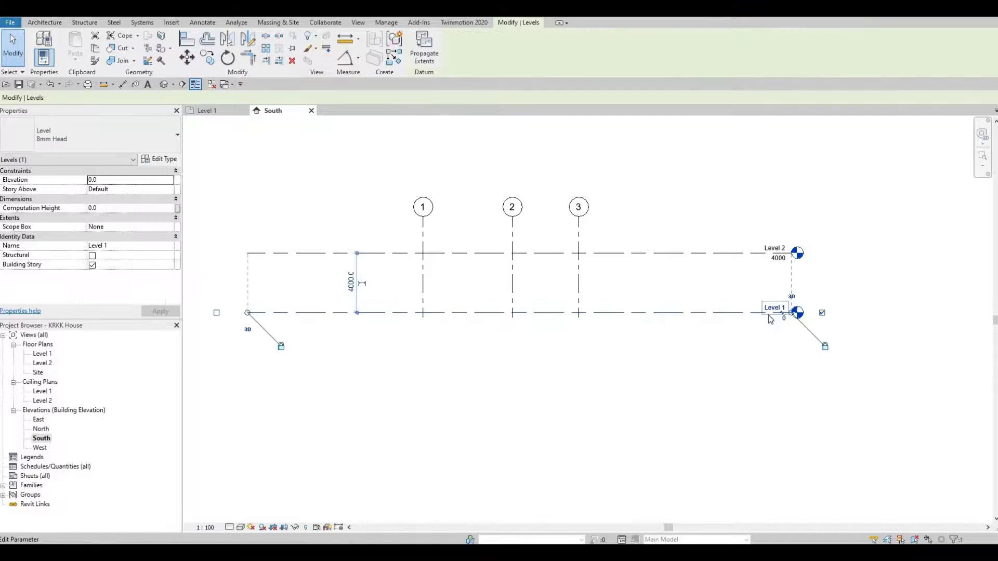
click(770, 312)
text(ground)
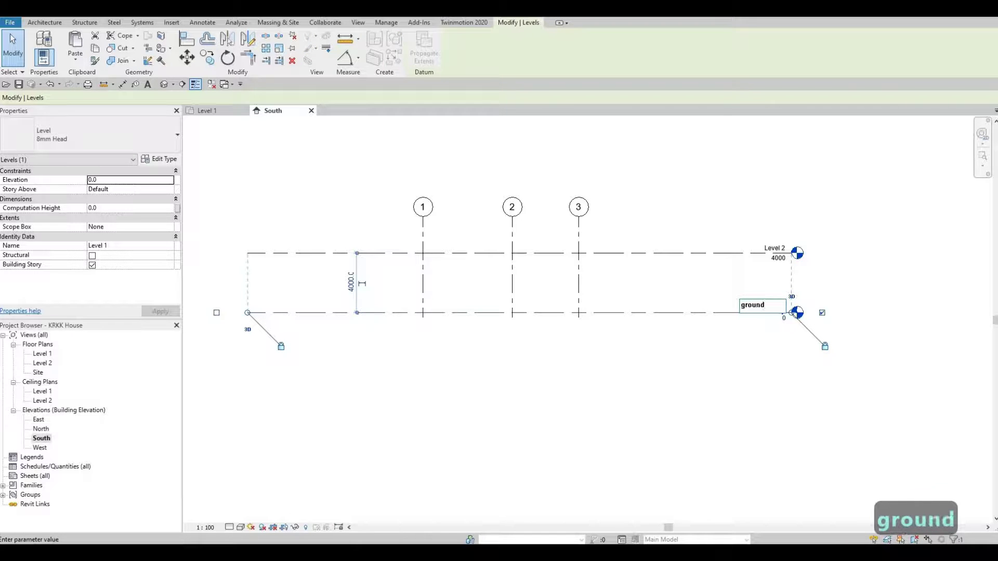
key(BackSpace)
key(BackSpace)
key(BackSpace)
key(BackSpace)
key(BackSpace)
key(BackSpace)
key(Caps_Lock)
text(GROUND)
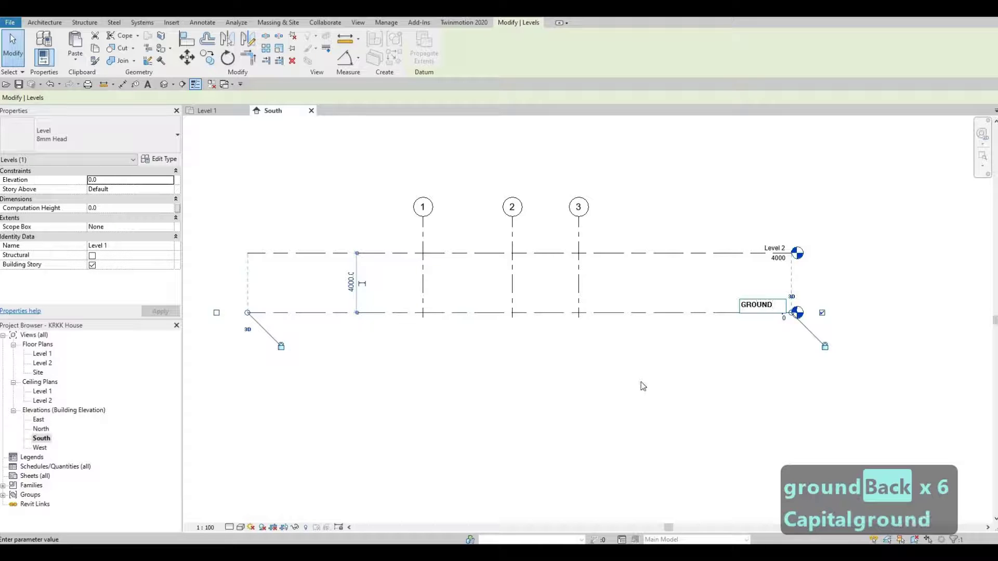
click(537, 289)
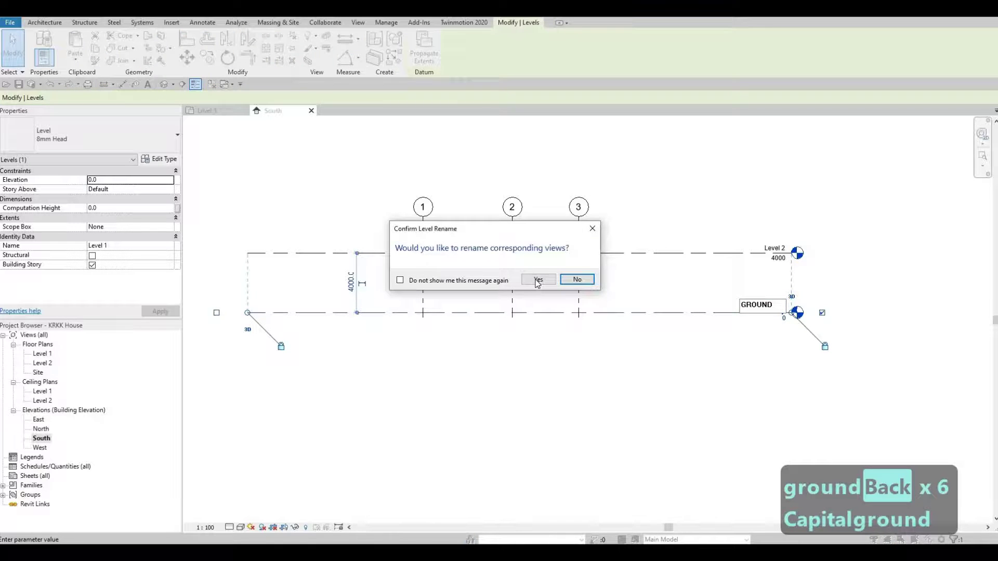
click(537, 281)
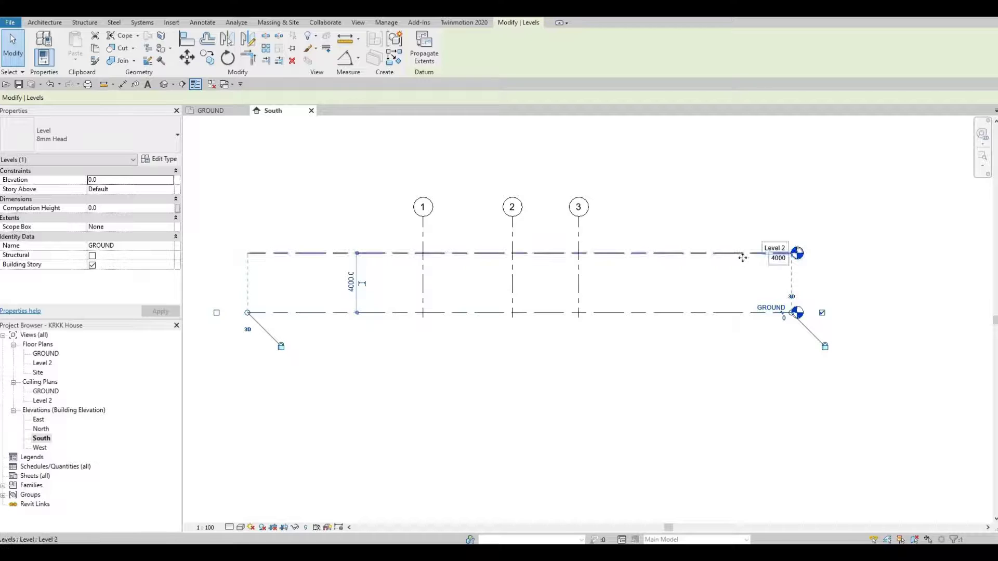
Set the elevation of Level 2 to 600 and clear the selection
click(783, 262)
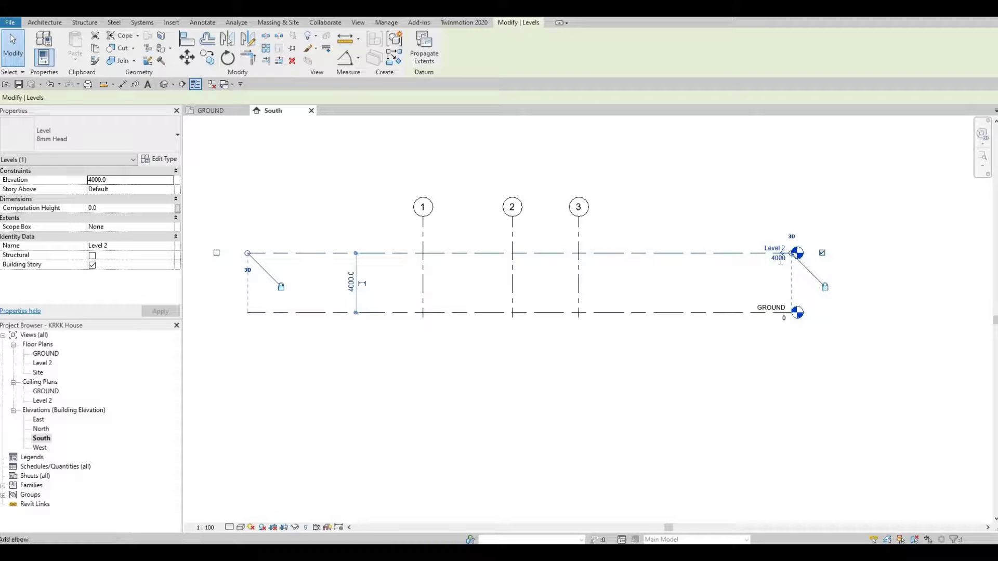
click(779, 259)
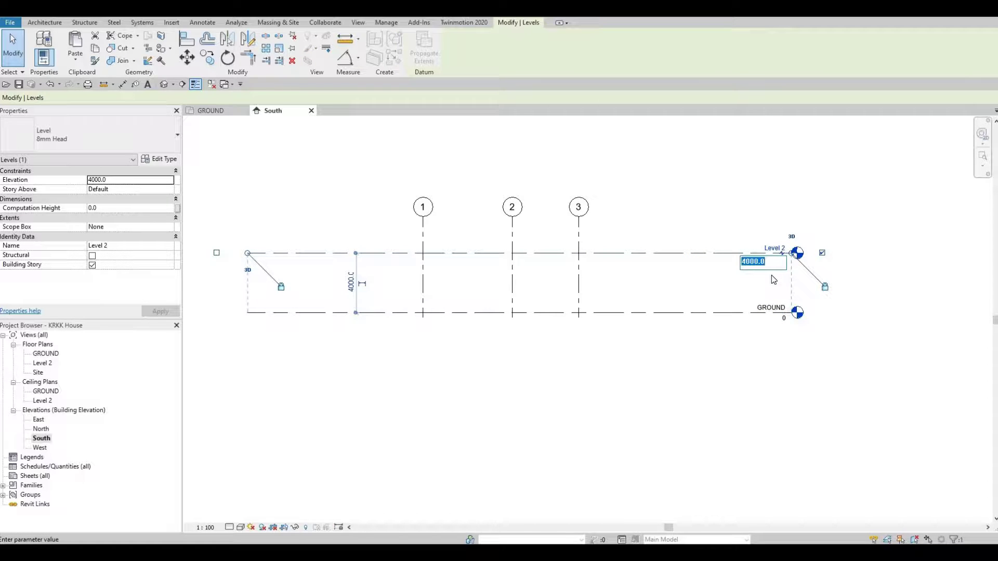
text(600)
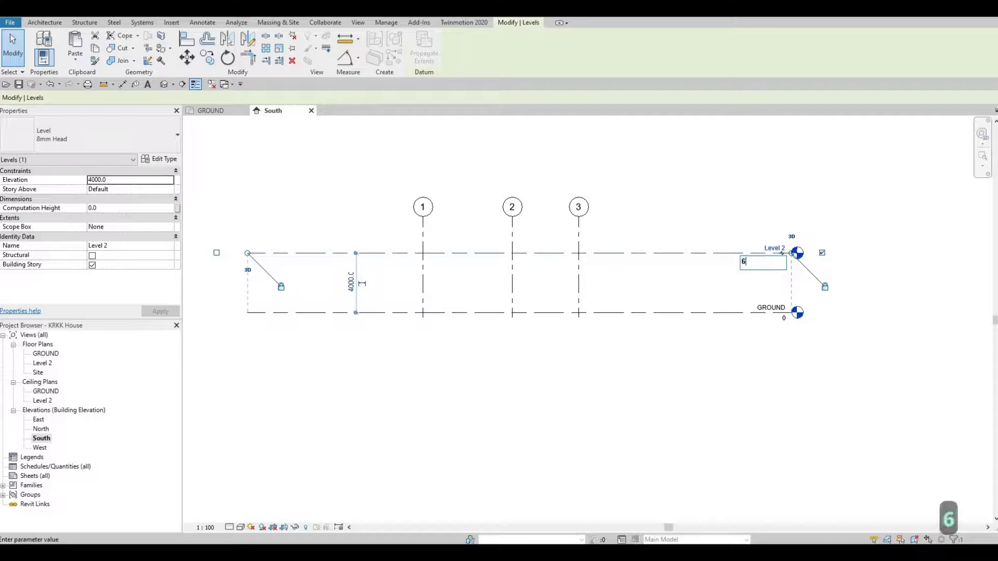
key(Return)
key(Escape)
key(Escape)
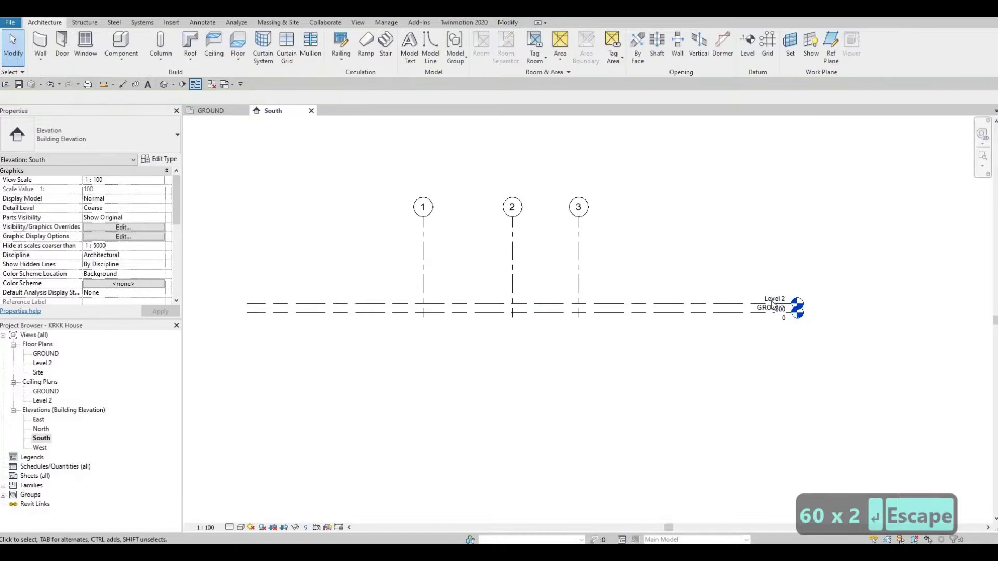
Rename Level 2 as LEVEL 1, have the corresponding views renamed too, and clear the selection
scroll(773, 304, up, 3)
click(776, 303)
click(775, 303)
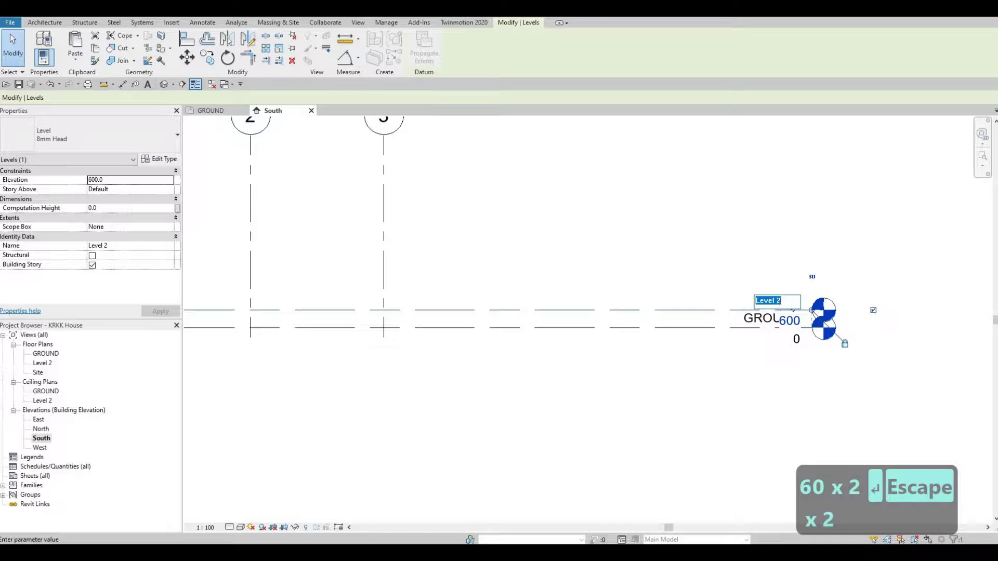
text(lEVEL 1)
key(BackSpace)
key(BackSpace)
key(BackSpace)
key(BackSpace)
key(BackSpace)
key(BackSpace)
key(BackSpace)
key(BackSpace)
key(BackSpace)
key(BackSpace)
key(BackSpace)
key(BackSpace)
key(BackSpace)
key(BackSpace)
key(BackSpace)
text(LEVEL 1)
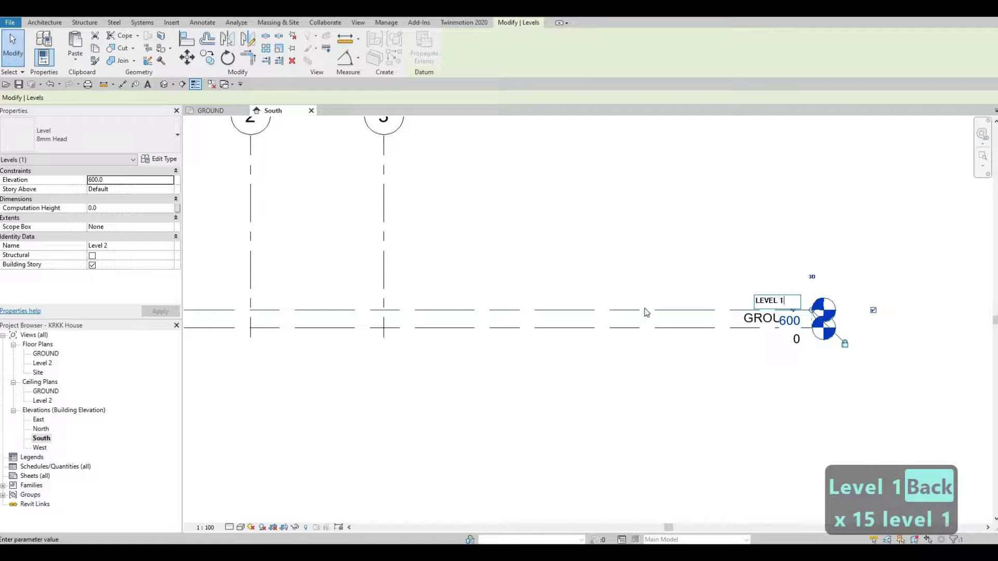
click(646, 313)
click(538, 279)
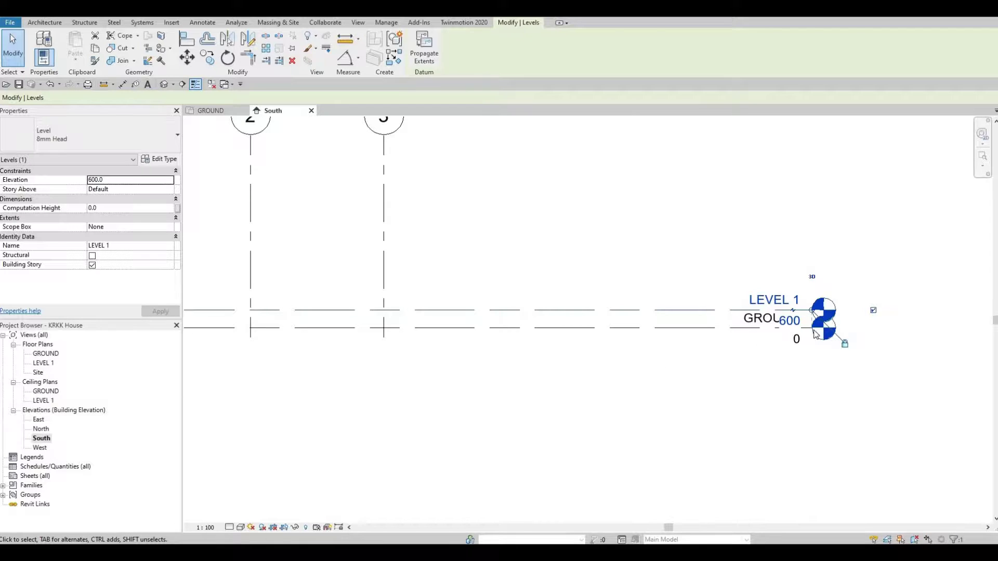
key(Escape)
key(Escape)
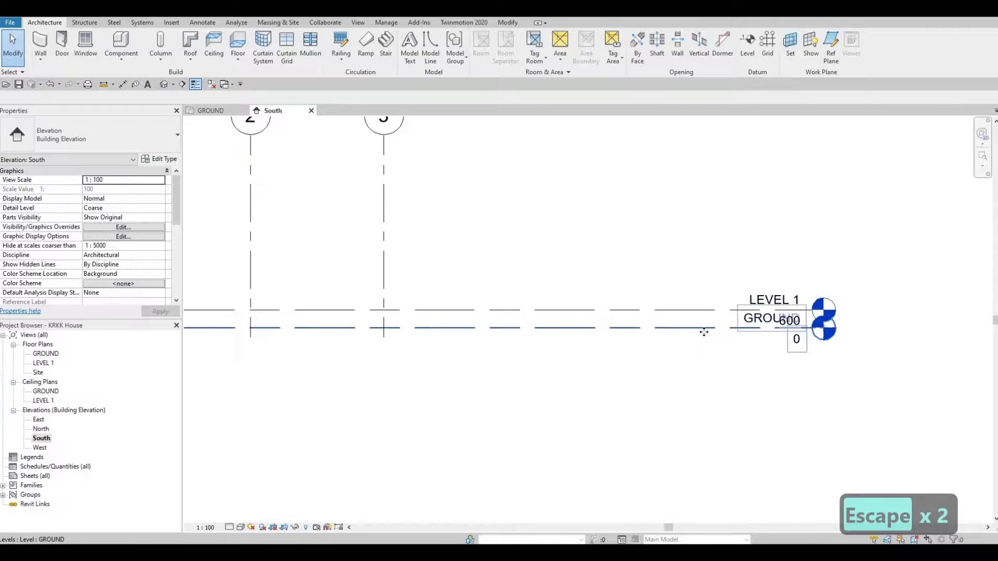
Add an elbow at the head end of the GROUND level and lower its head clear of LEVEL 1's elevation text
click(797, 345)
scroll(795, 328, up, 2)
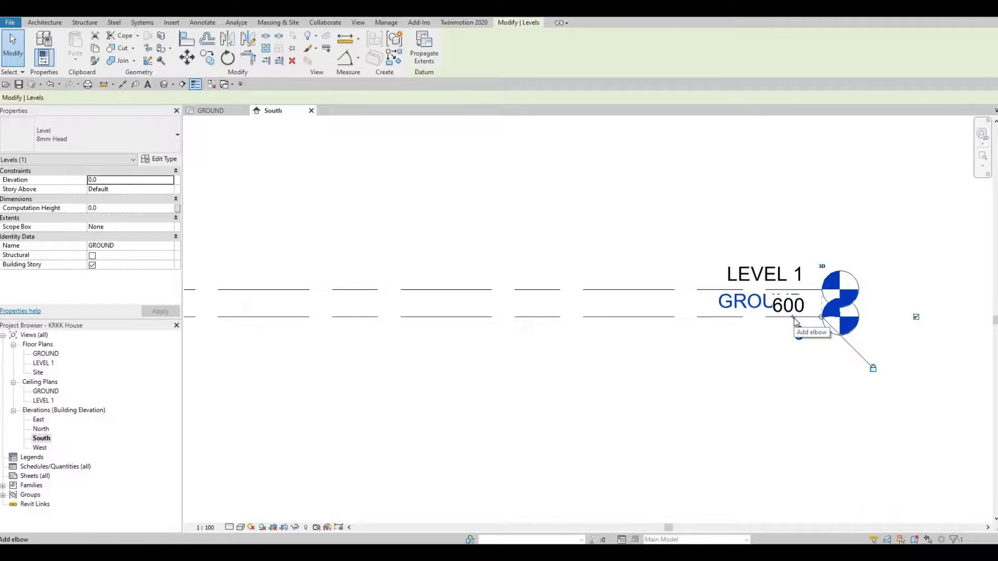
click(794, 317)
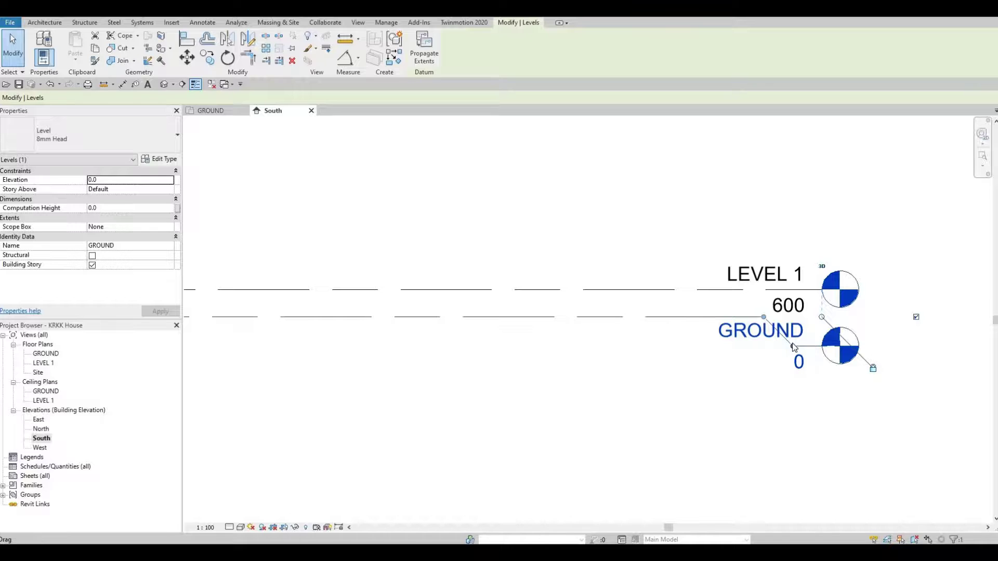
drag(792, 359, 792, 391)
scroll(746, 285, down, 2)
scroll(657, 360, down, 2)
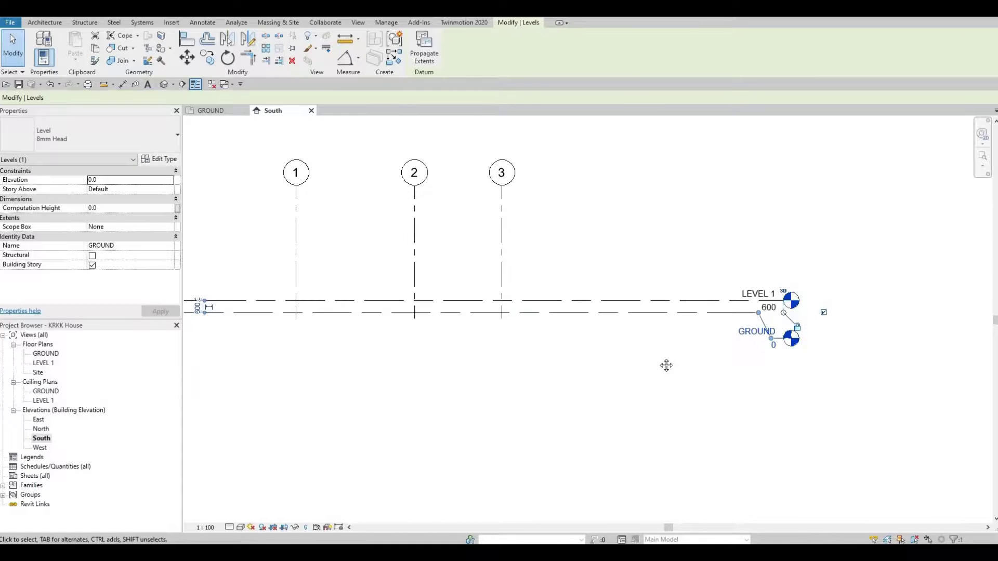
key(Escape)
scroll(697, 332, down, 2)
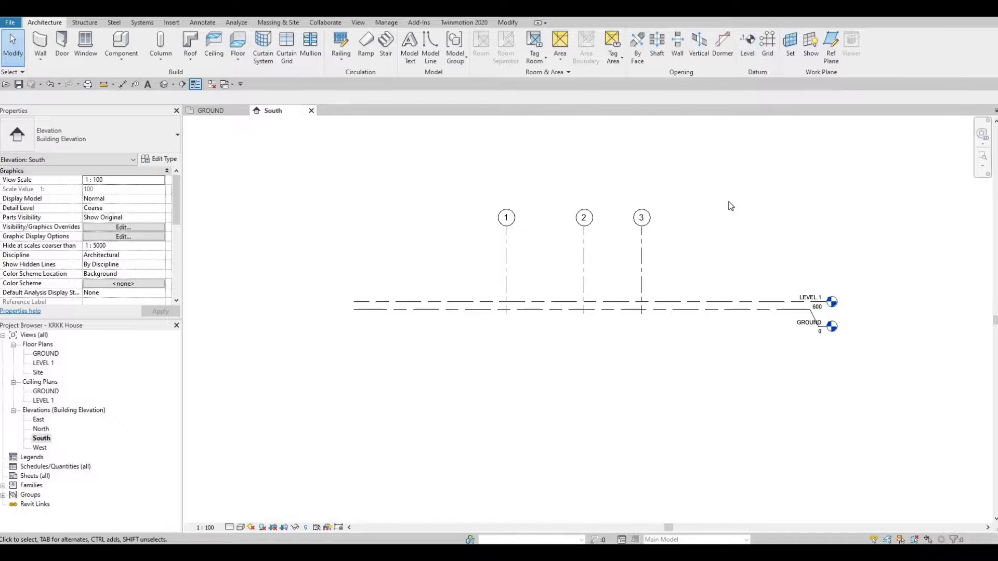
key(l)
key(l)
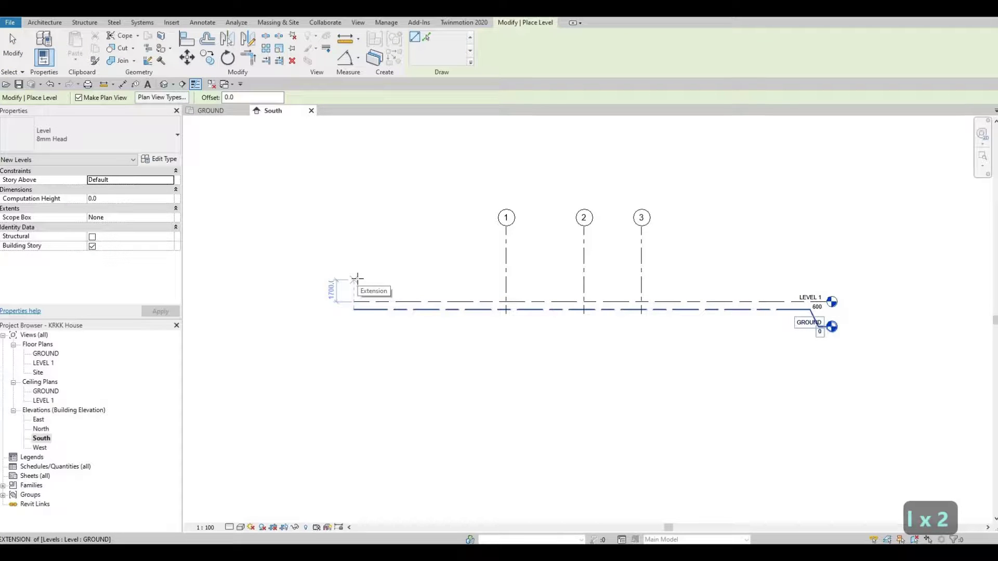
scroll(357, 279, up, 4)
scroll(357, 277, up, 1)
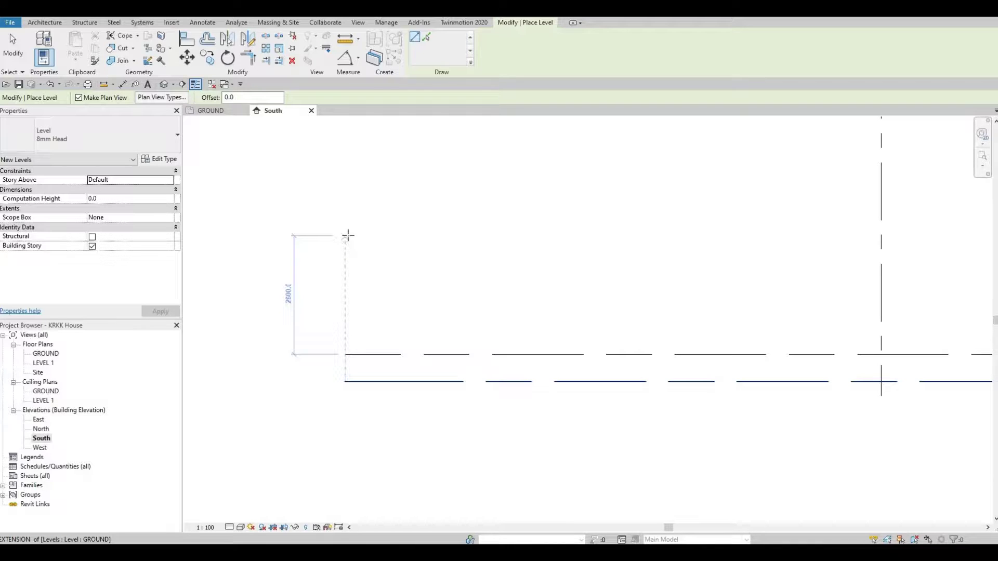
scroll(392, 259, down, 2)
scroll(393, 258, down, 2)
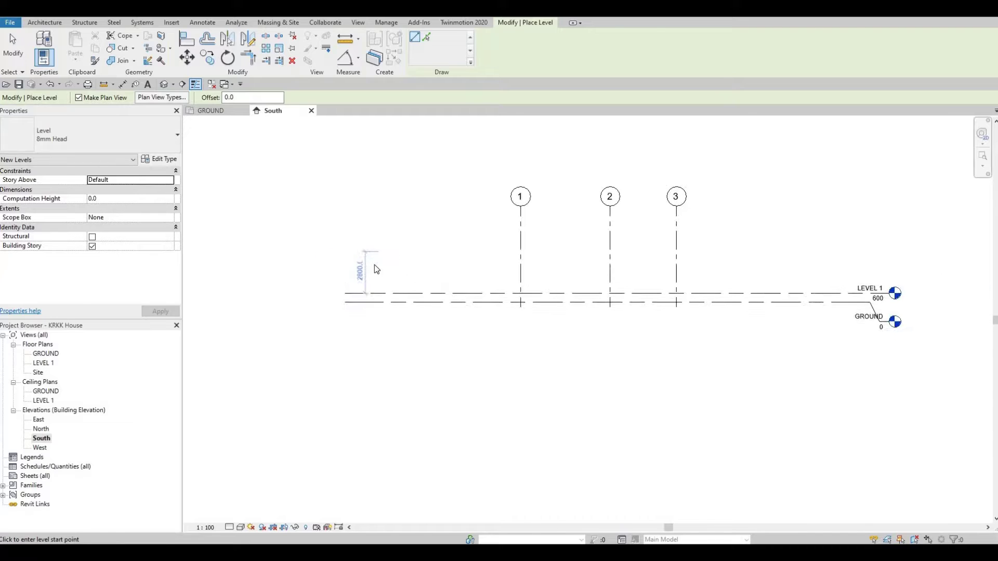
key(Escape)
key(Escape)
key(Escape)
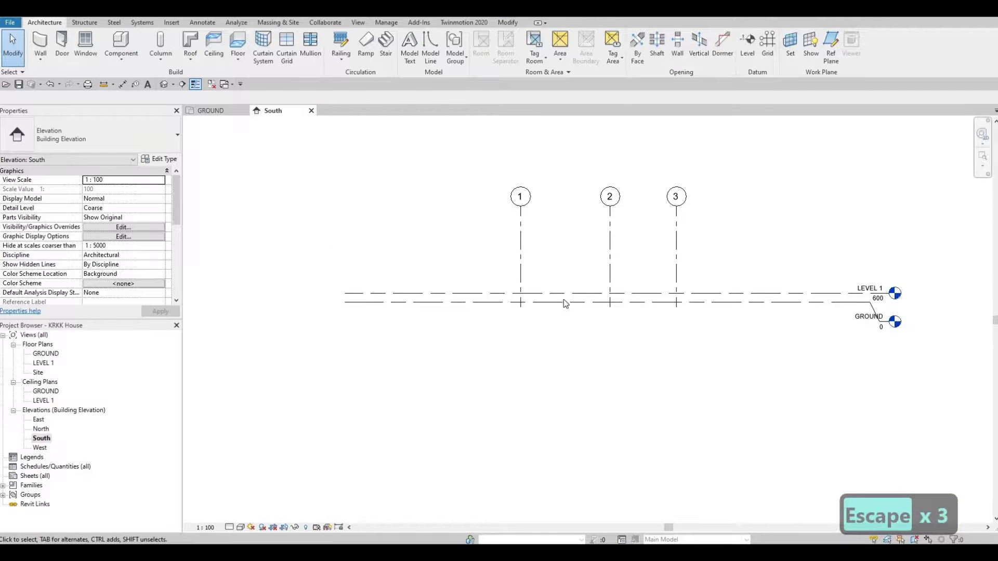
Copy the LEVEL 1 line 3000 mm vertically upward to make the next level, and end the copying
click(497, 293)
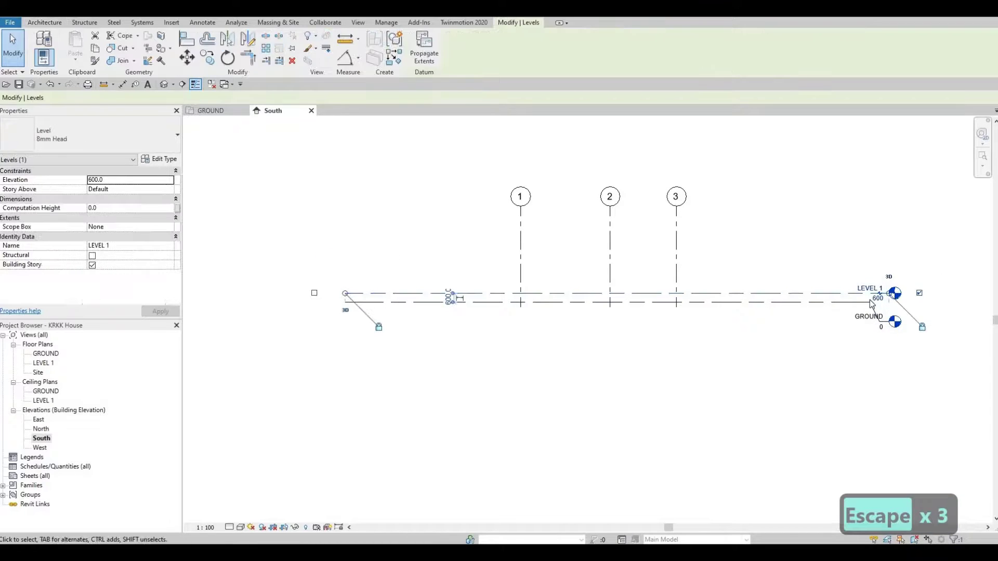
click(209, 61)
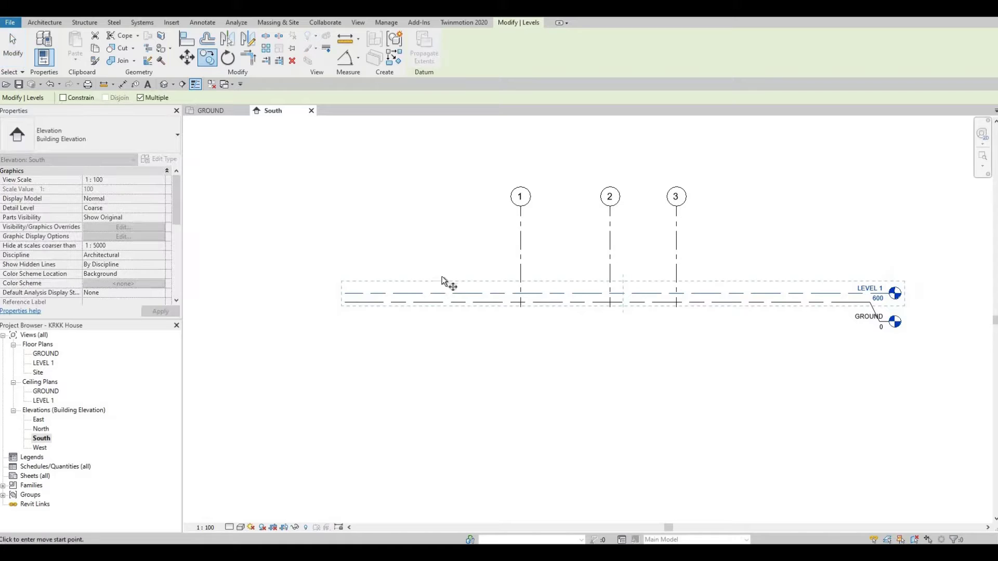
click(446, 294)
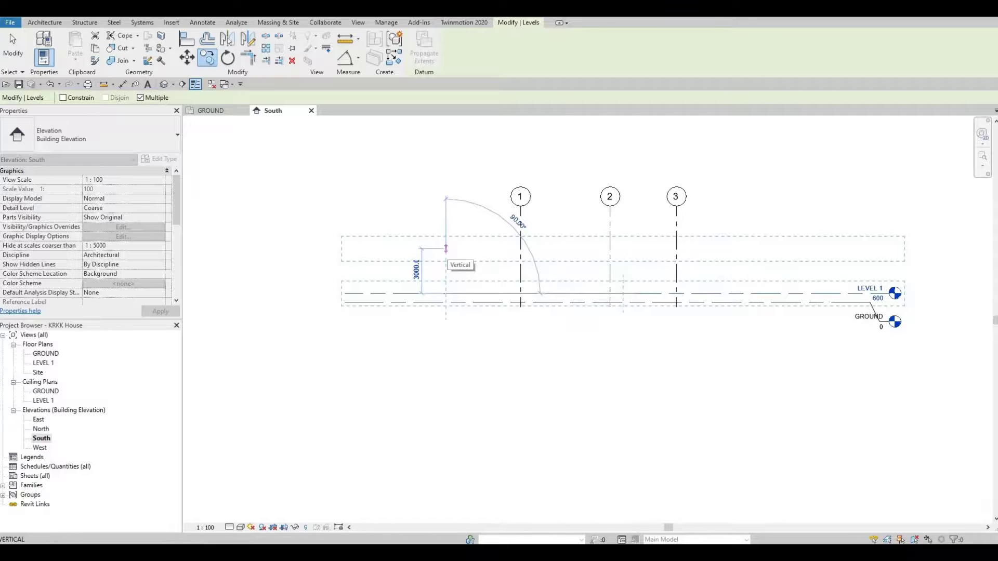
text(3000)
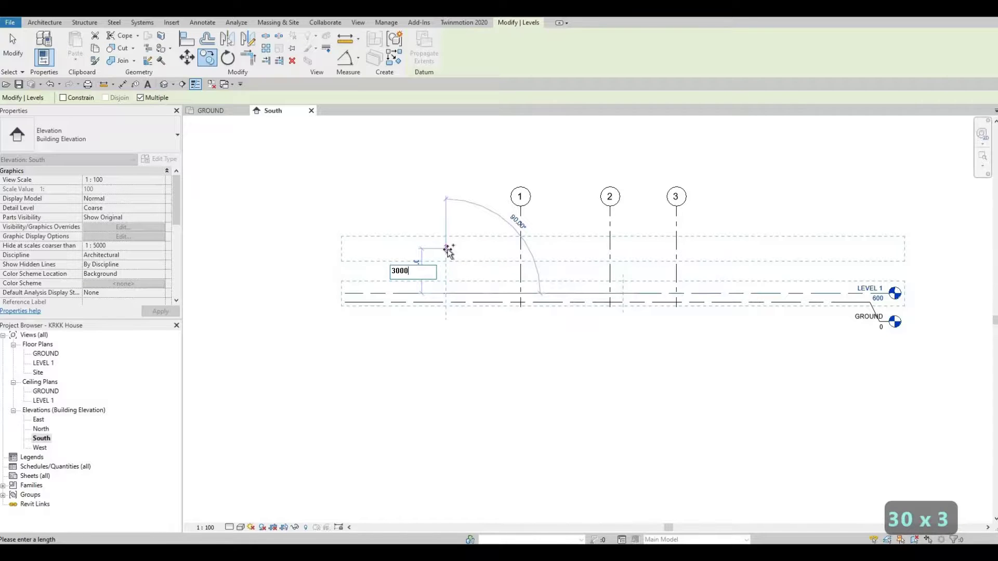
key(Return)
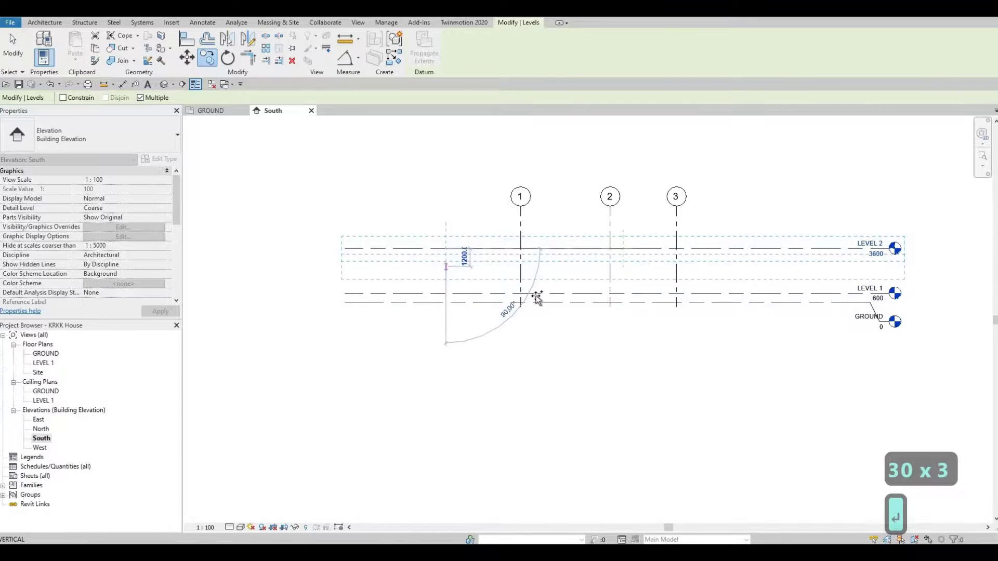
key(Escape)
key(Escape)
scroll(833, 239, up, 2)
scroll(833, 240, up, 2)
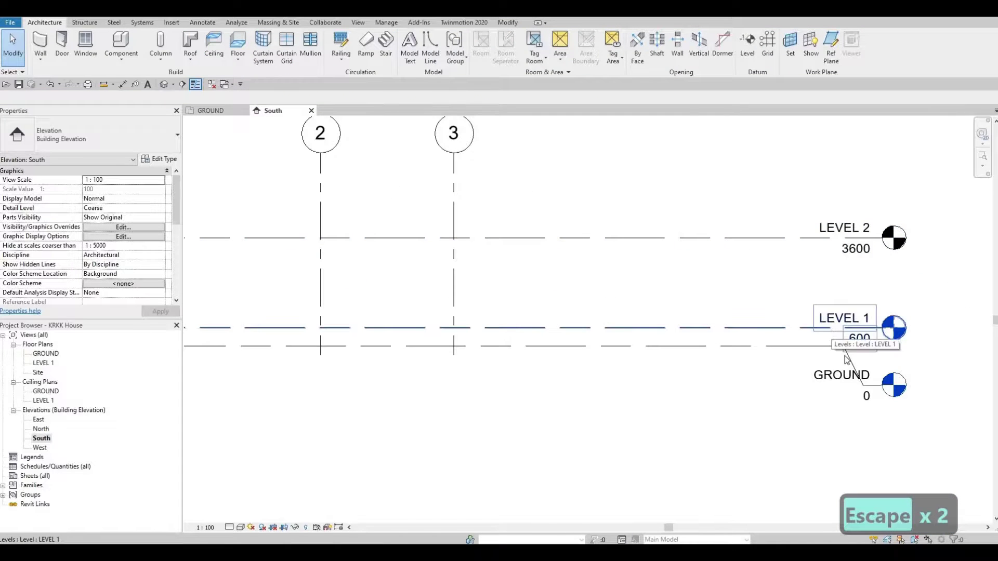
scroll(717, 241, down, 5)
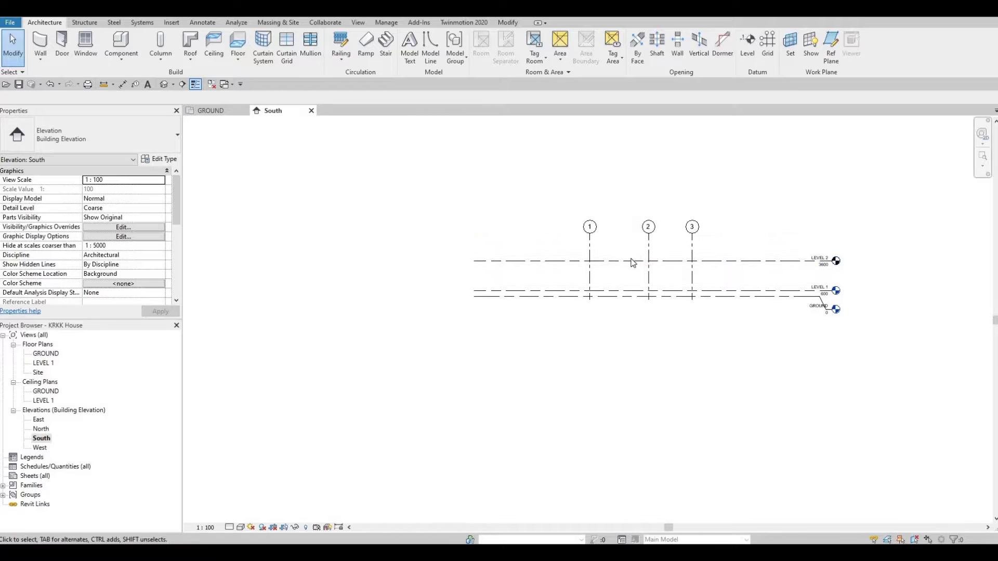
Copy the LEVEL 2 line 3000 mm vertically upward to make the top level, and end the copying
click(627, 259)
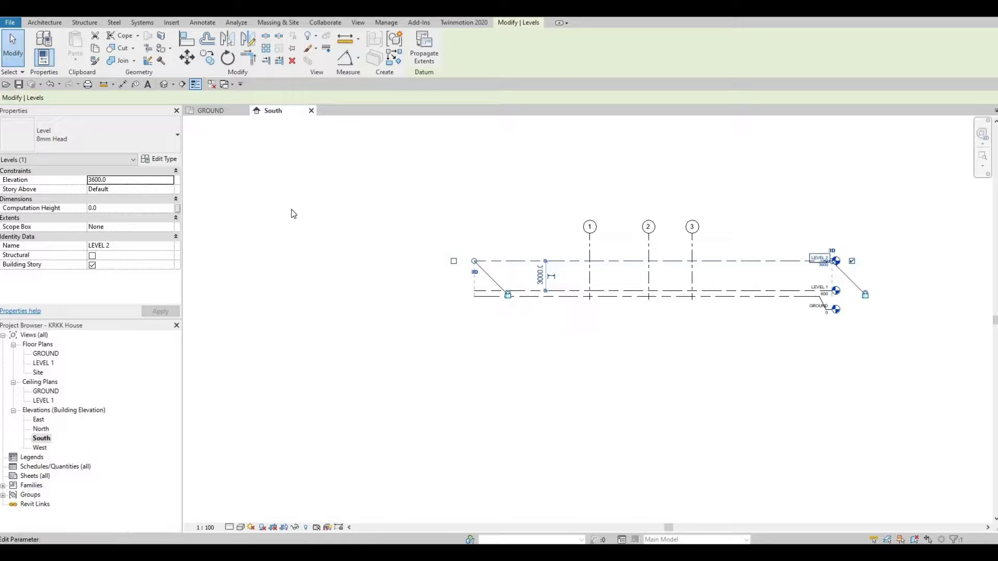
click(208, 63)
scroll(555, 253, up, 2)
click(552, 198)
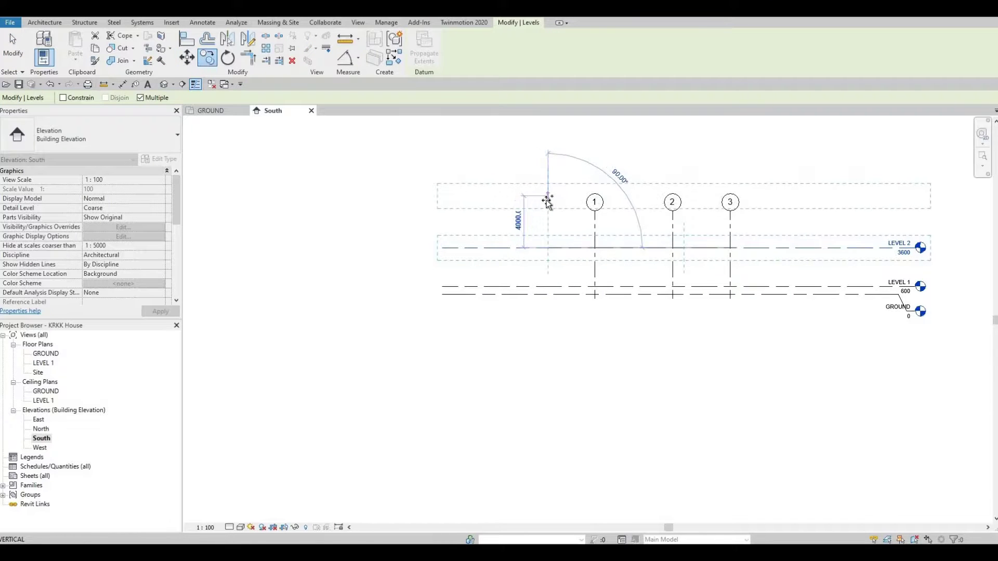
text(300)
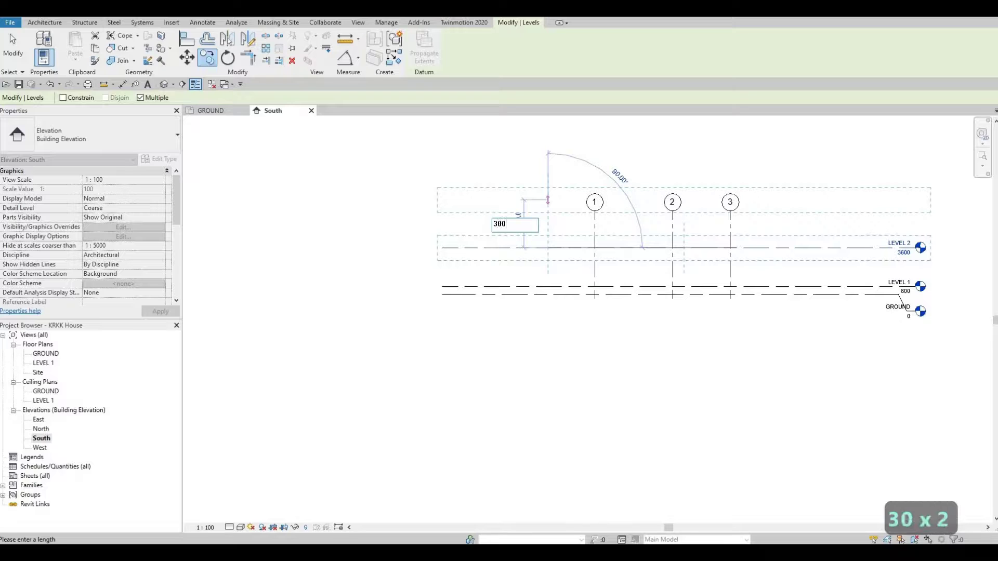
text(0)
key(Return)
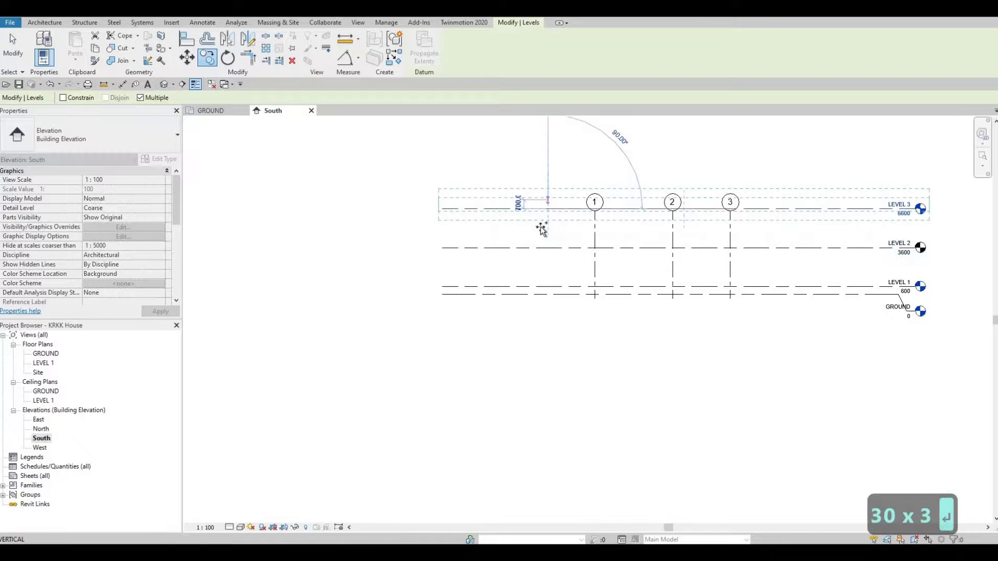
key(Escape)
key(Escape)
Shorten grids 1 to 3 together from their upper ends so their bubbles sit on the LEVEL 2 line
middle_drag(673, 255, 515, 244)
scroll(605, 237, up, 1)
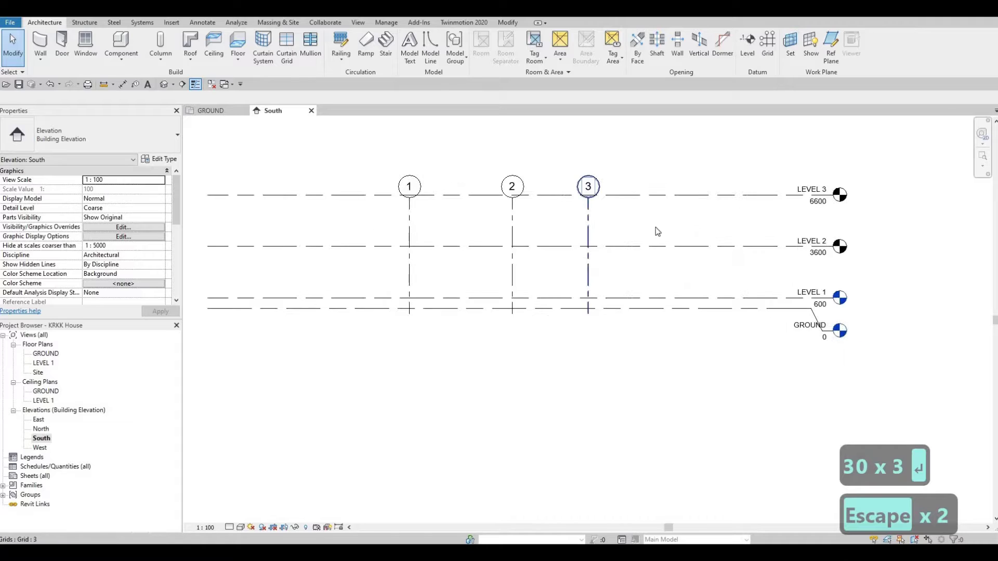
middle_drag(613, 207, 612, 187)
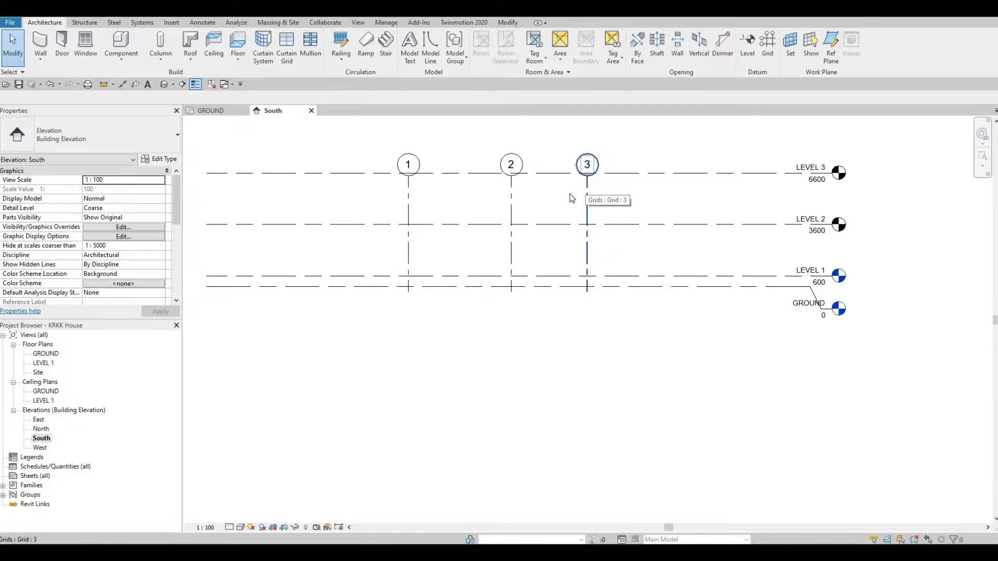
click(588, 182)
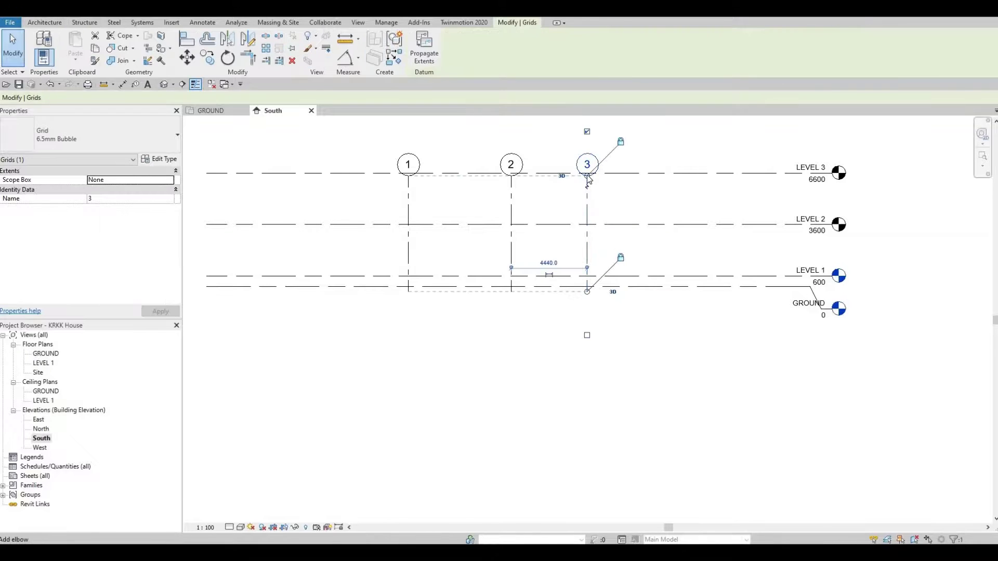
drag(587, 187, 745, 236)
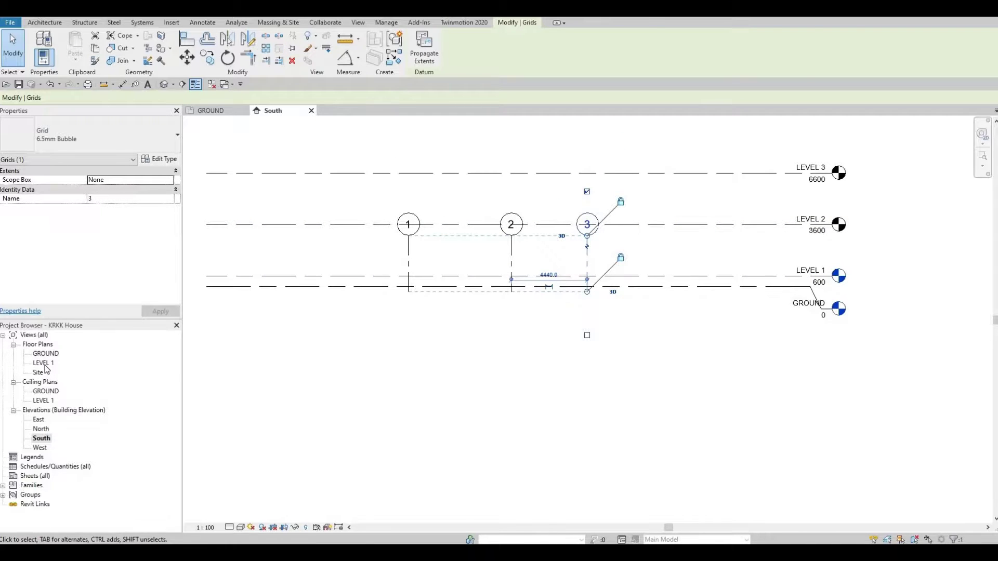
Compare the grids in the LEVEL 1 floor plan with those in the GROUND floor plan, and clear the grid selection
double_click(43, 363)
scroll(477, 329, down, 2)
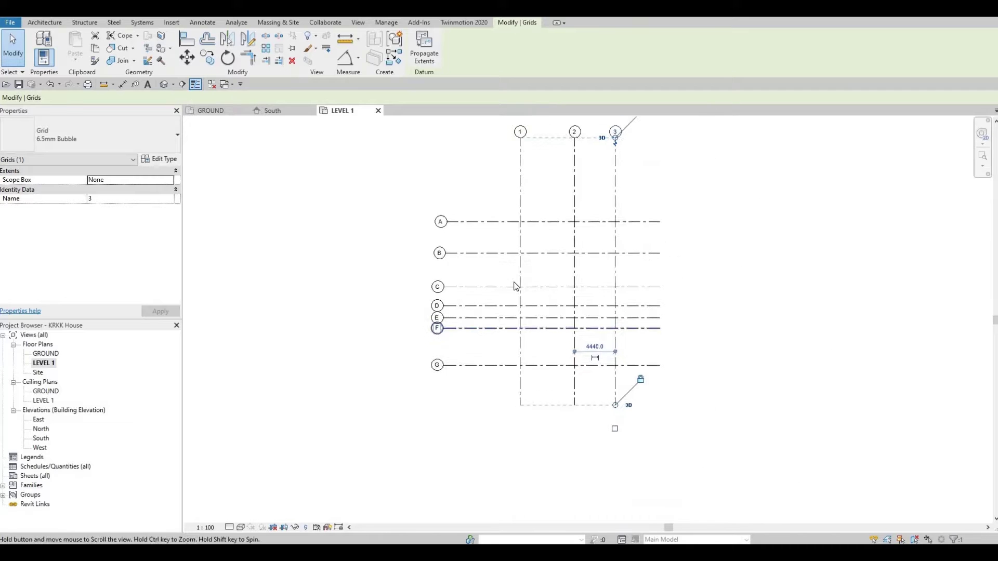
middle_drag(514, 286, 499, 311)
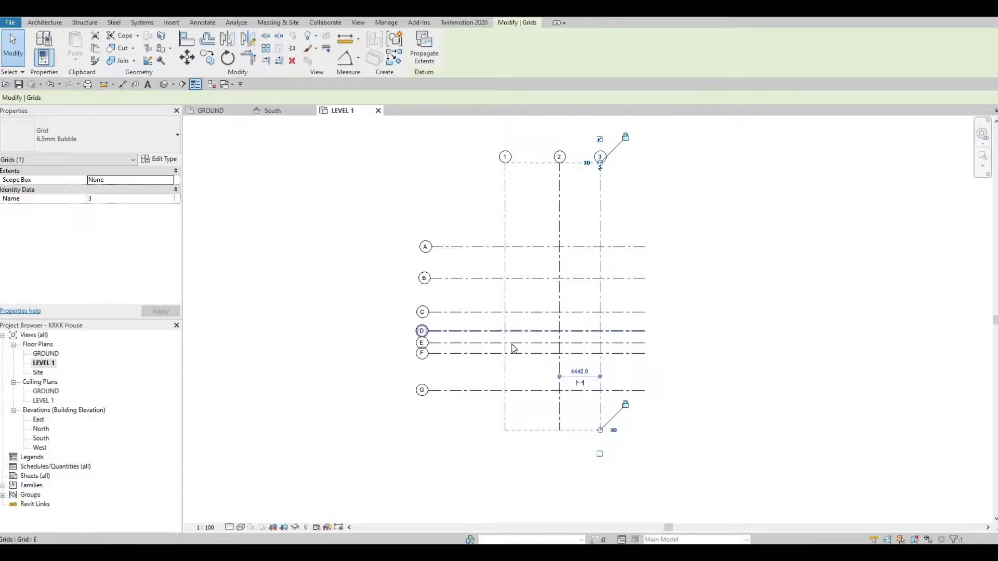
click(46, 355)
click(44, 364)
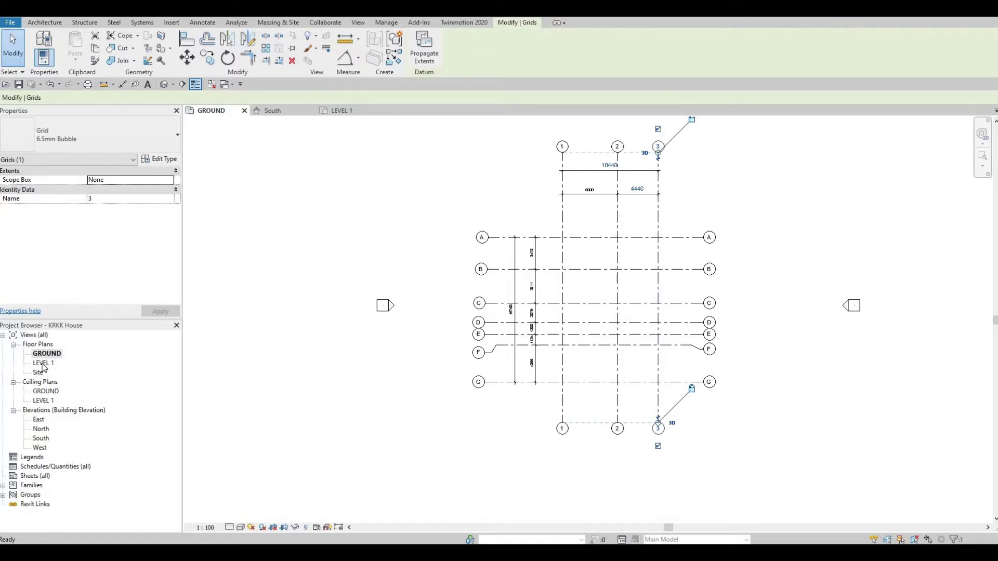
key(Escape)
key(Escape)
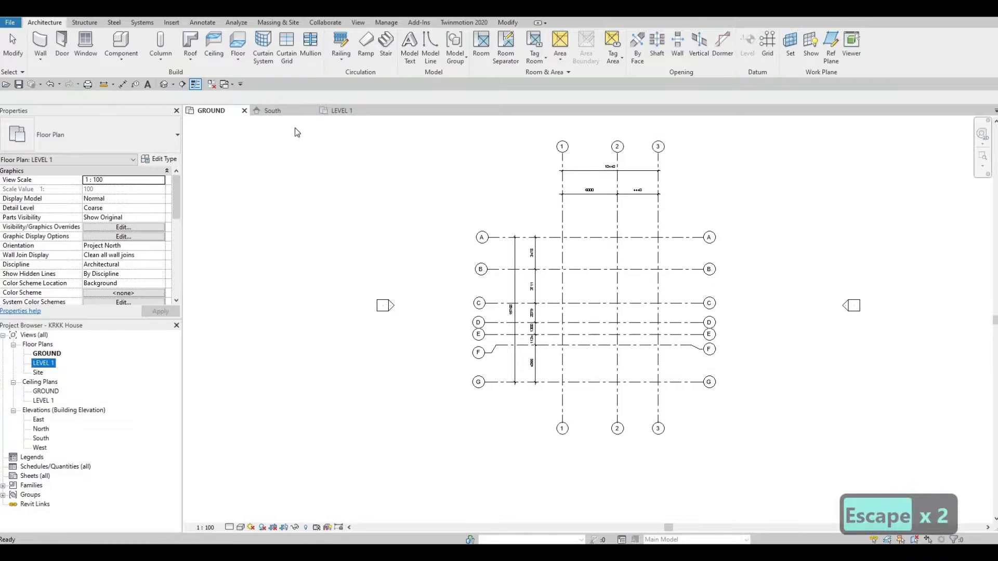
From the South elevation, create new floor plan views for LEVEL 2 and LEVEL 3 together, without duplicating existing views
click(281, 111)
middle_drag(255, 143, 292, 149)
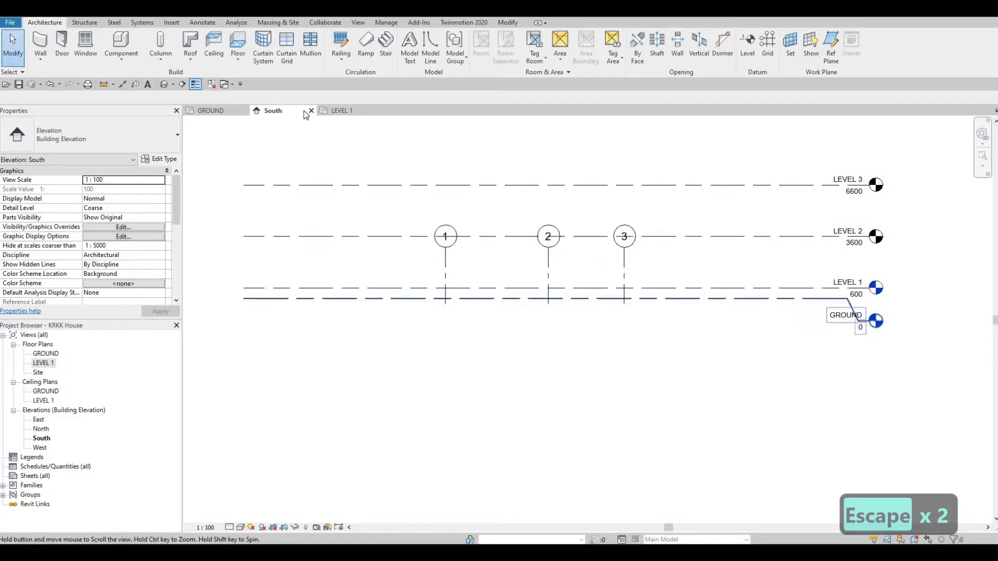
scroll(570, 216, down, 2)
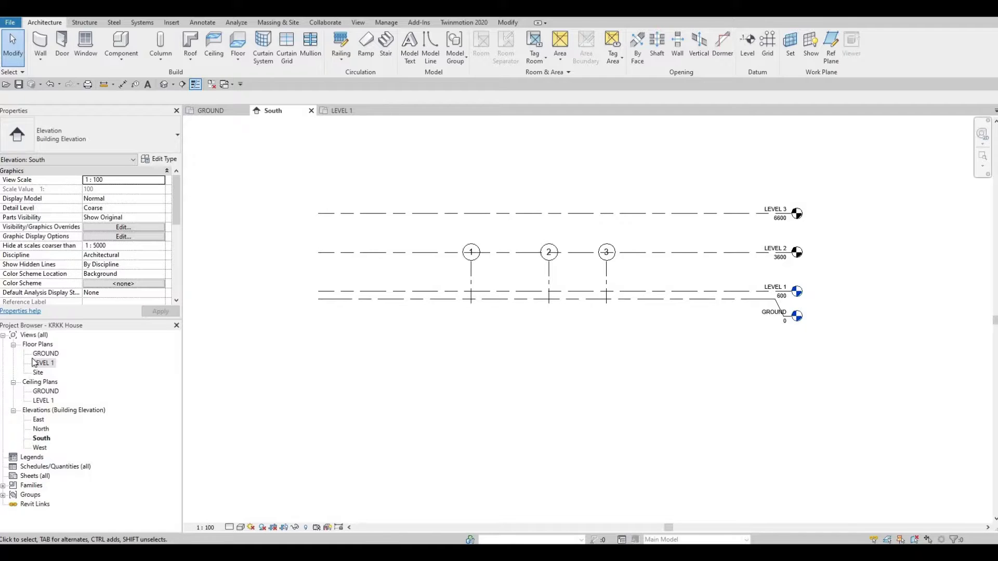
click(357, 26)
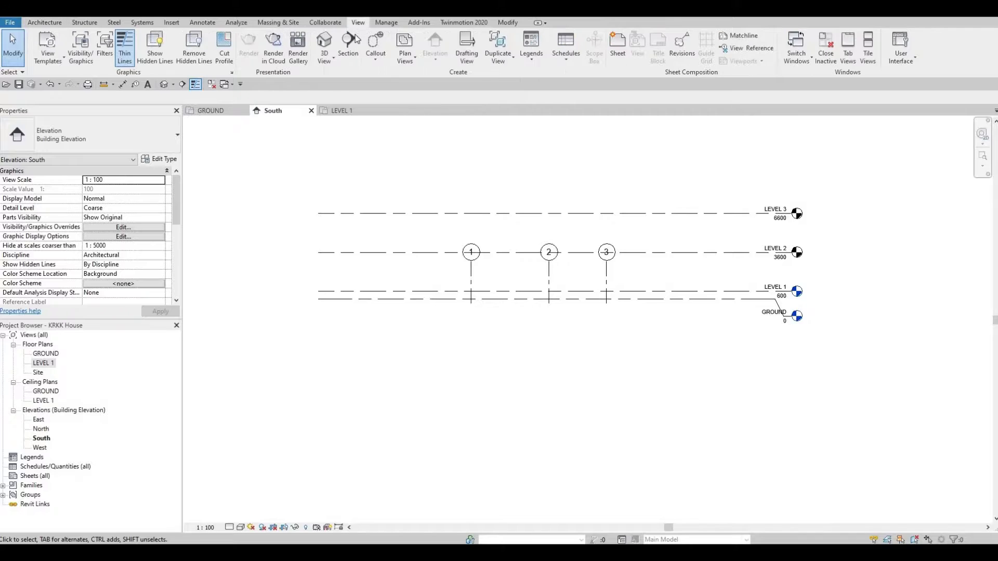
click(408, 57)
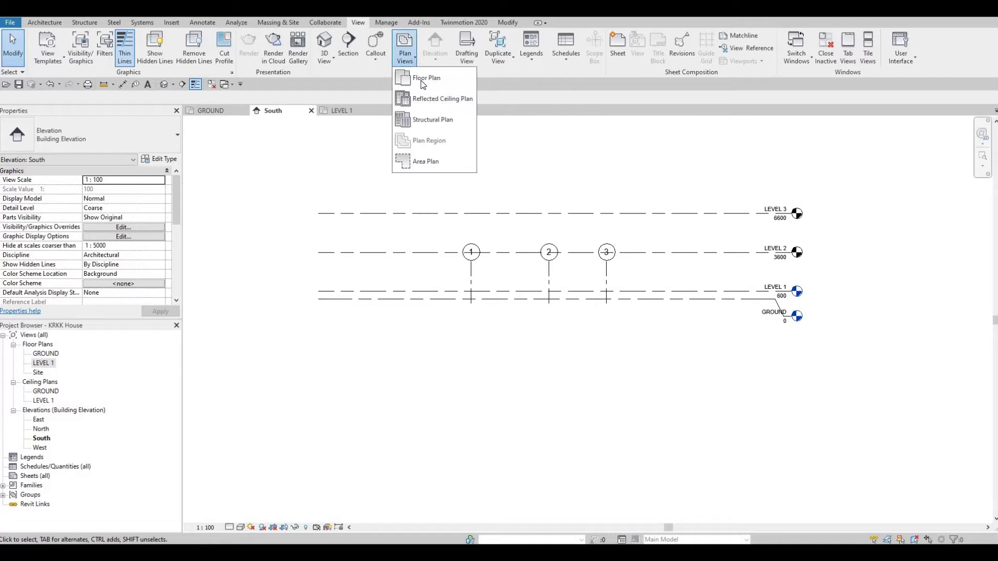
click(423, 81)
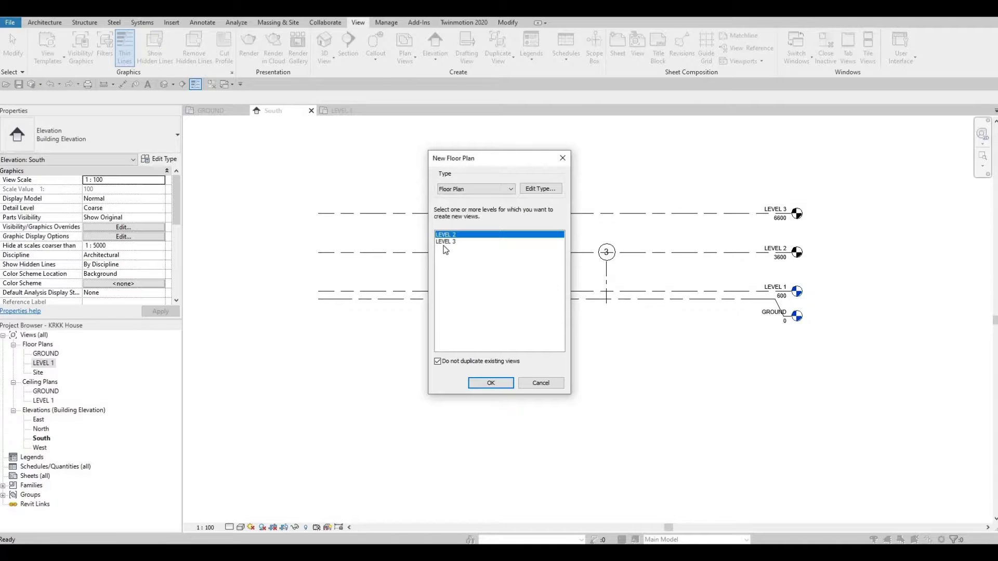
shift+click(447, 242)
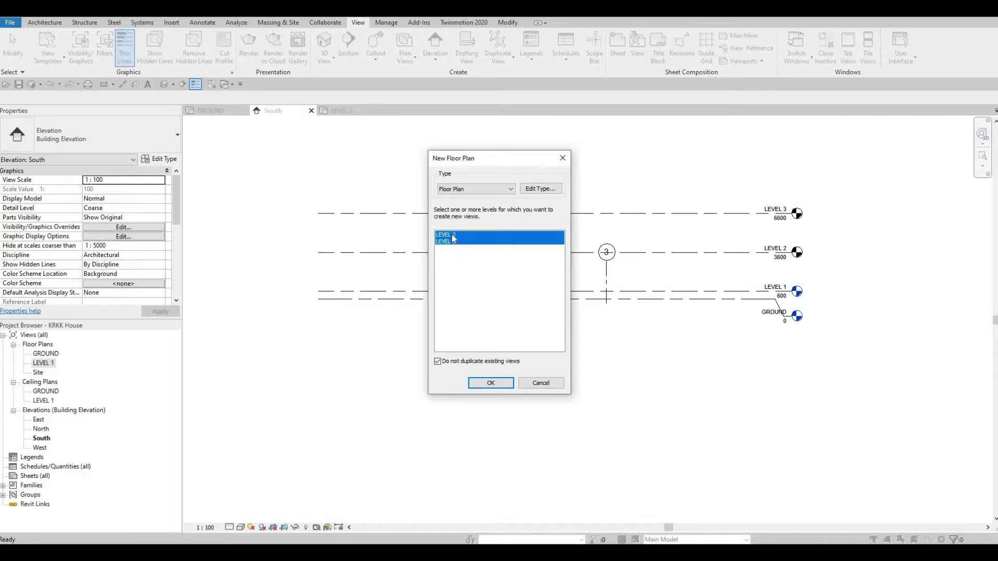
ctrl+click(443, 243)
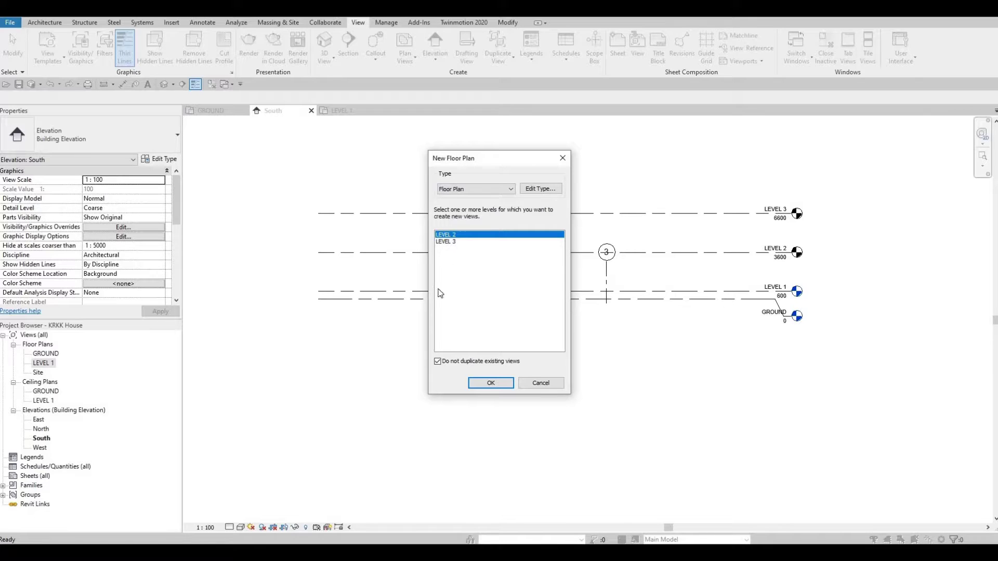
ctrl+click(448, 242)
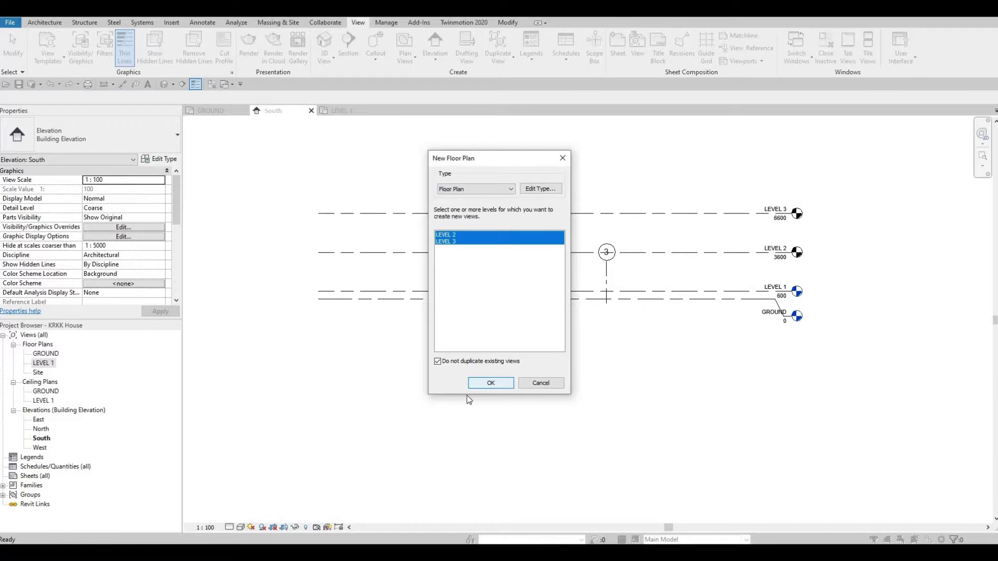
click(490, 384)
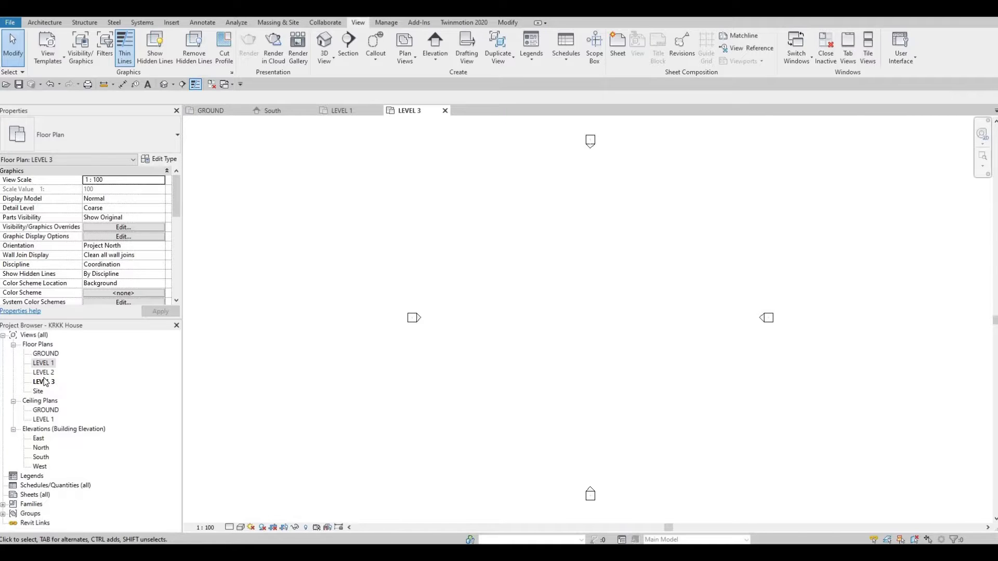
Check the grids in the new floor plans, and extend grids 1 to 3 together upward past LEVEL 3 in the South elevation
double_click(44, 373)
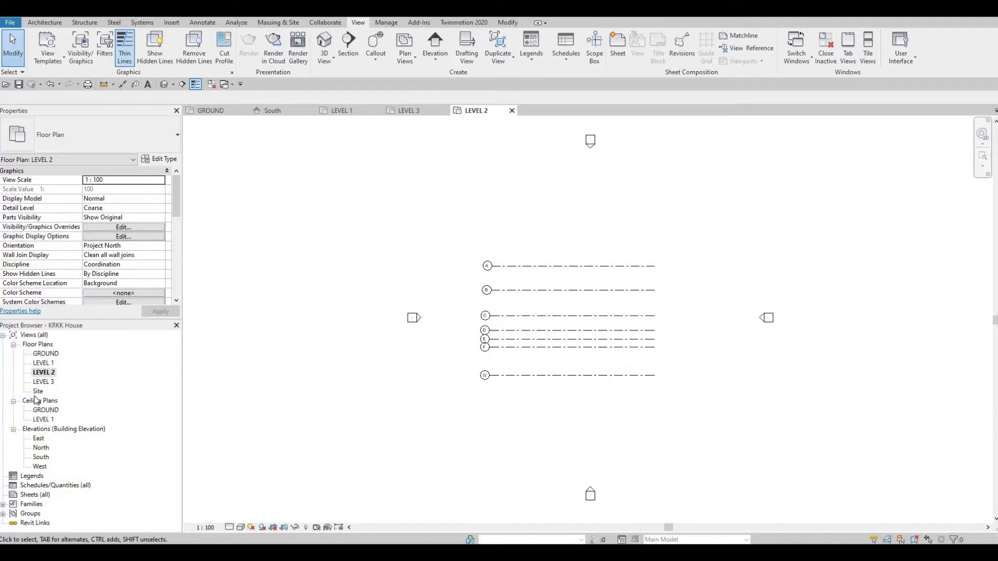
key(ctrl+Tab)
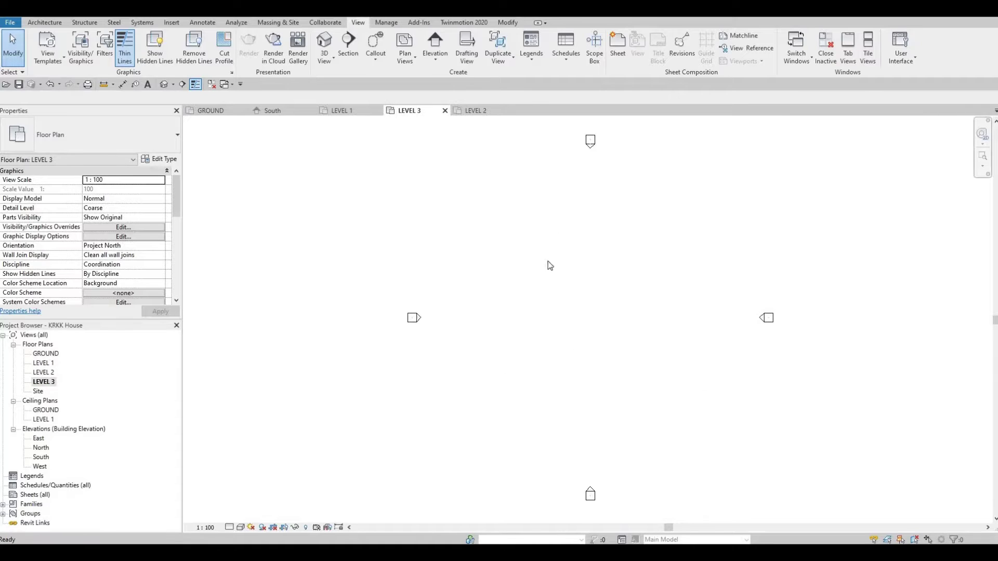
click(283, 114)
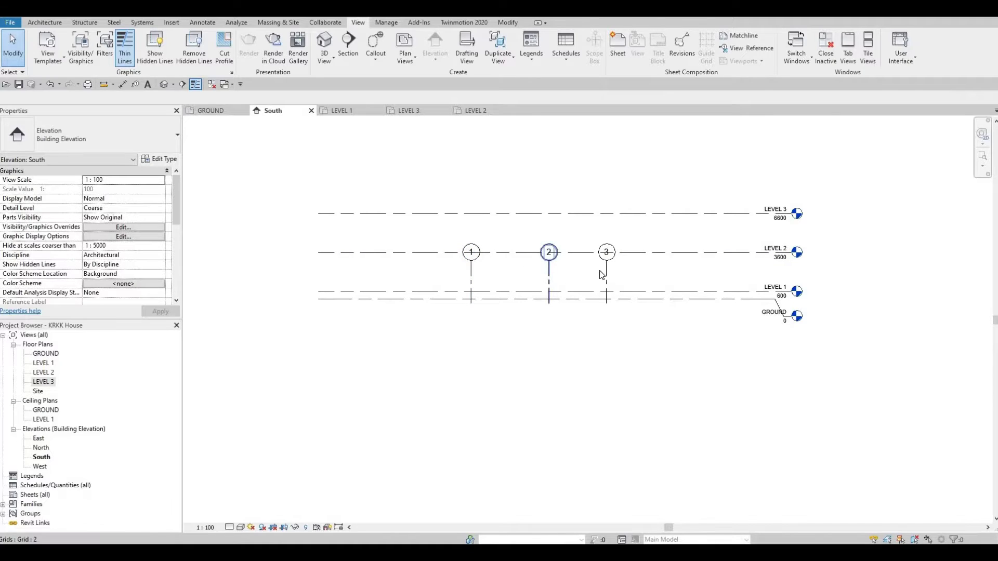
click(549, 272)
drag(549, 262, 550, 144)
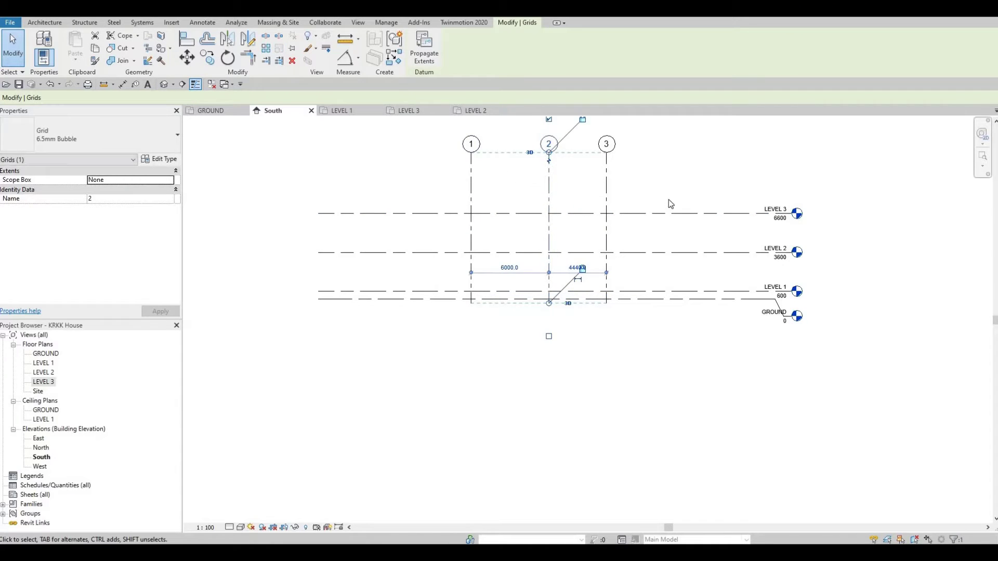
Check the extended grids 1 to 3 in the LEVEL 2, LEVEL 3 and LEVEL 1 floor plans, and return to the South elevation
double_click(42, 372)
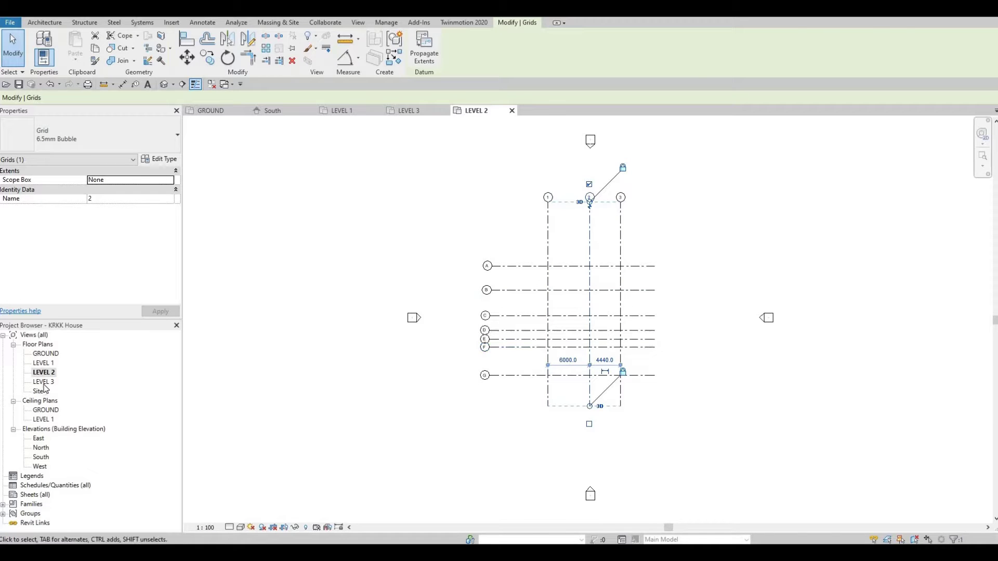
double_click(44, 383)
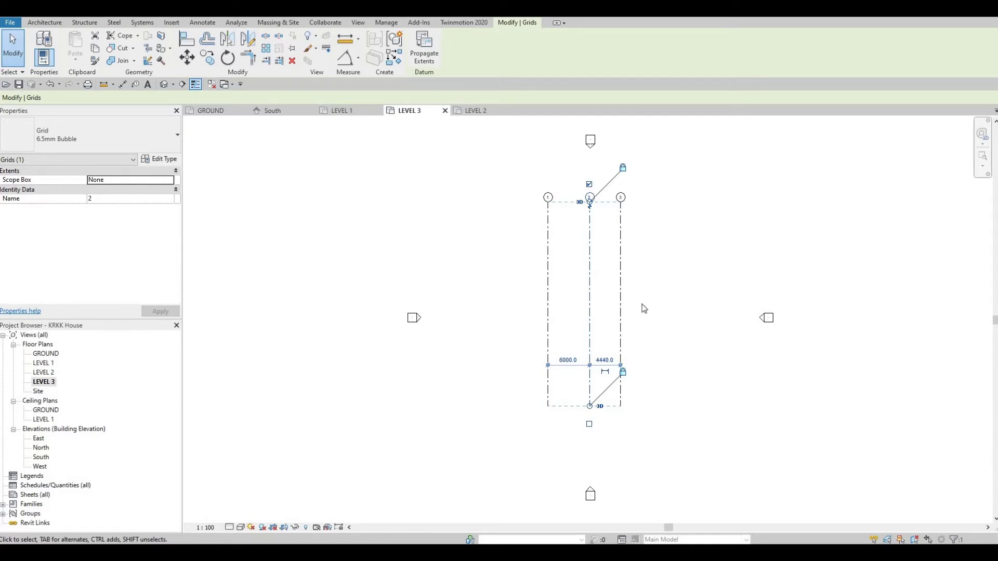
double_click(43, 372)
double_click(45, 363)
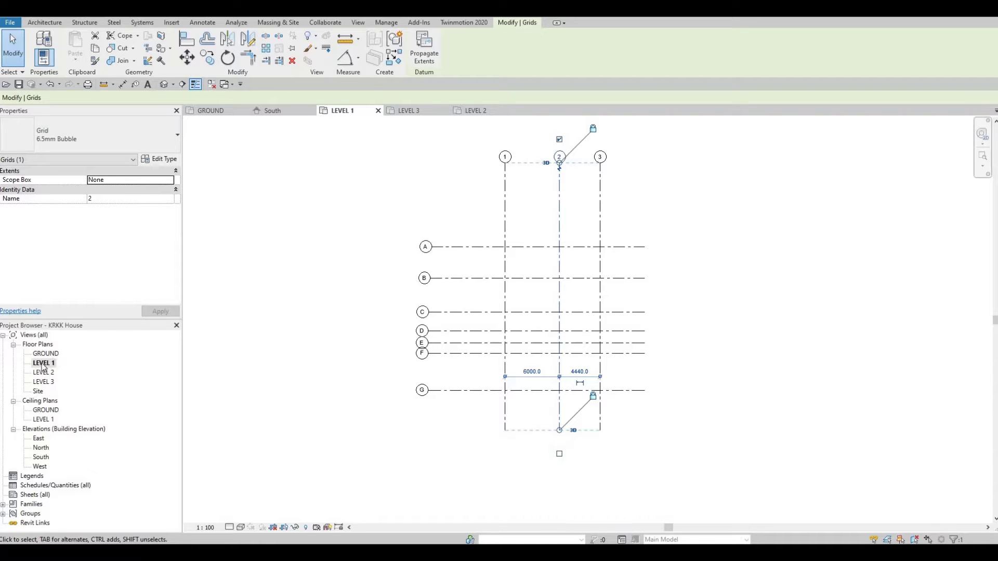
click(286, 113)
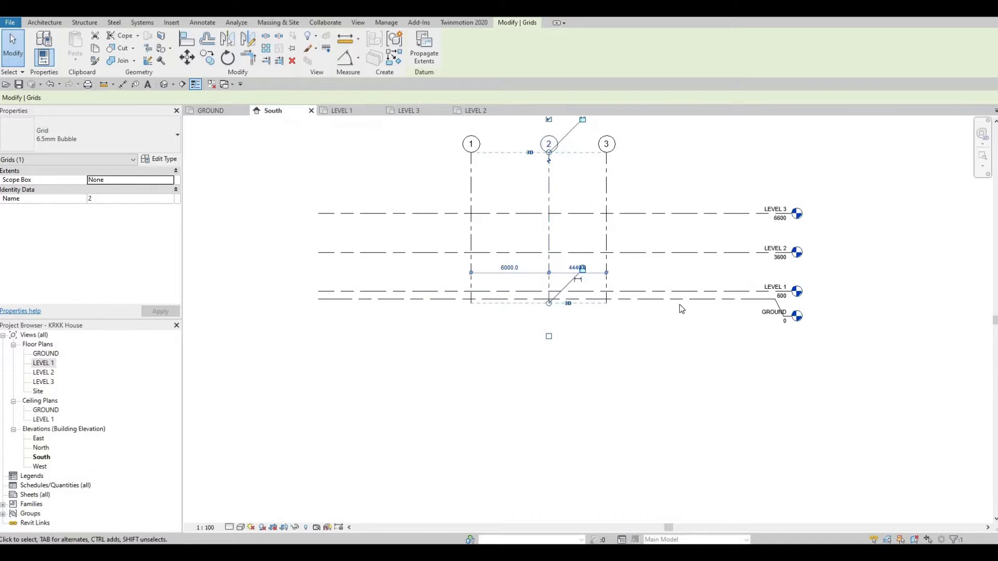
middle_drag(681, 309, 661, 378)
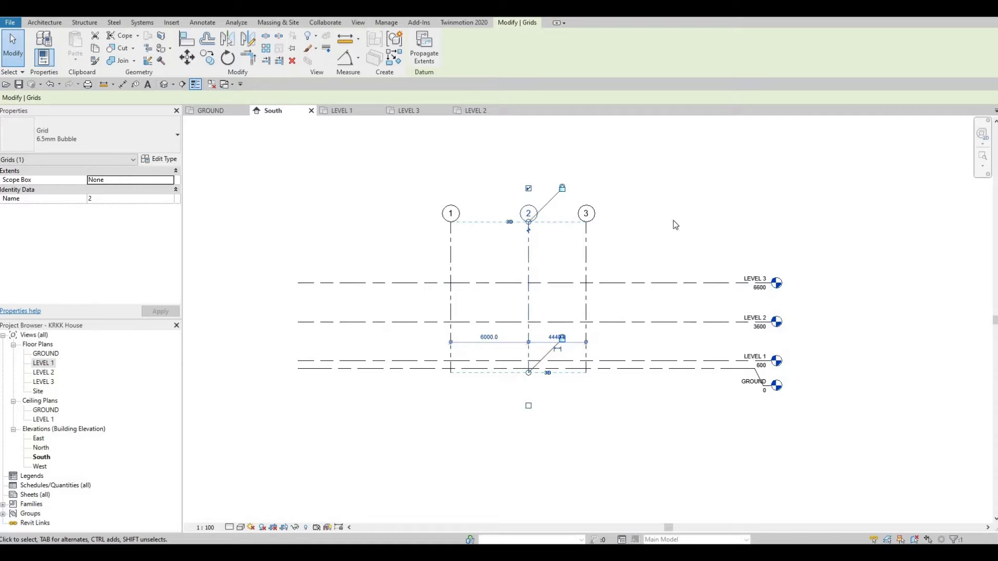
In the East elevation, extend grids A to G together upward so their bubbles sit well above the LEVEL 3 line
double_click(39, 440)
scroll(474, 263, up, 2)
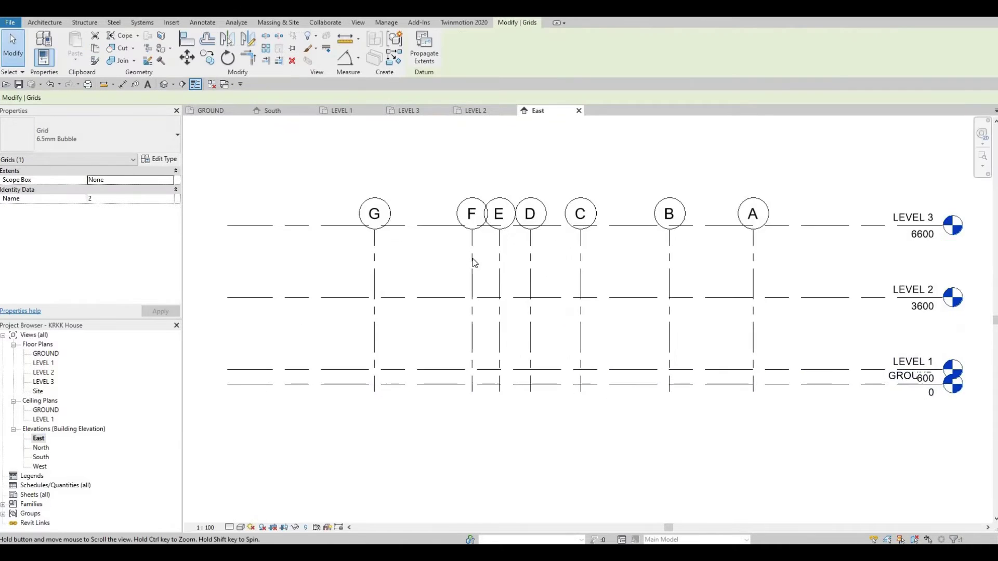
scroll(484, 266, down, 2)
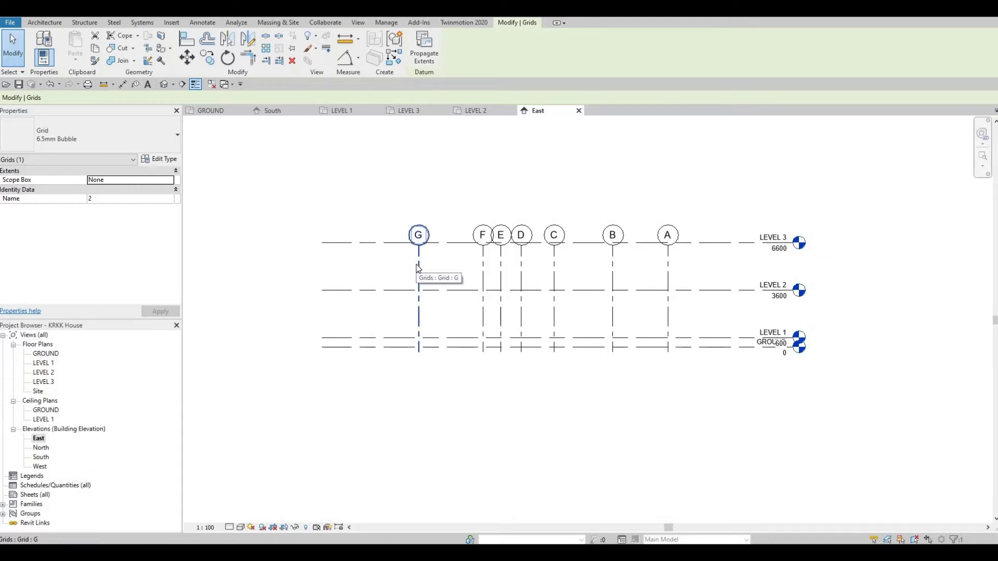
double_click(44, 382)
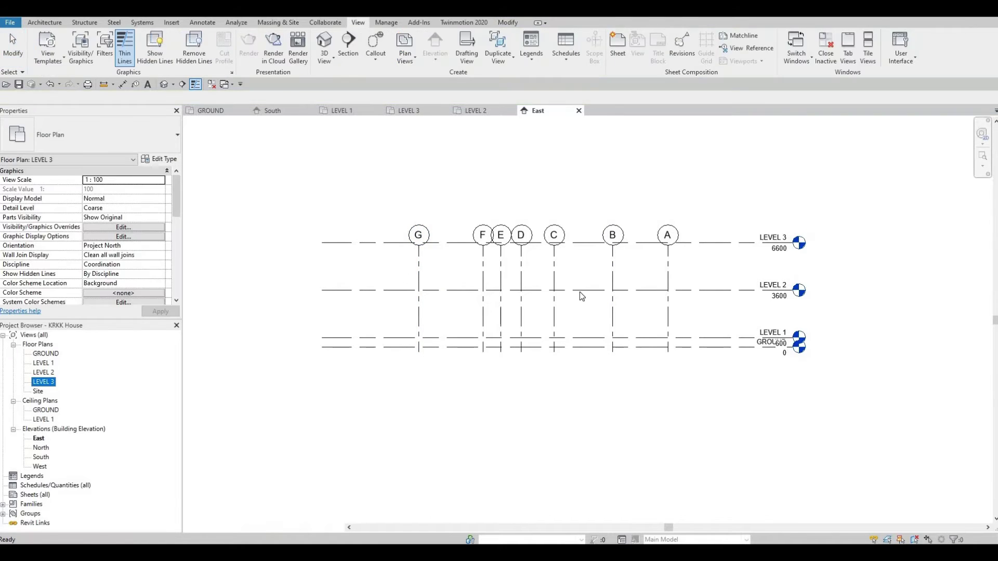
double_click(38, 439)
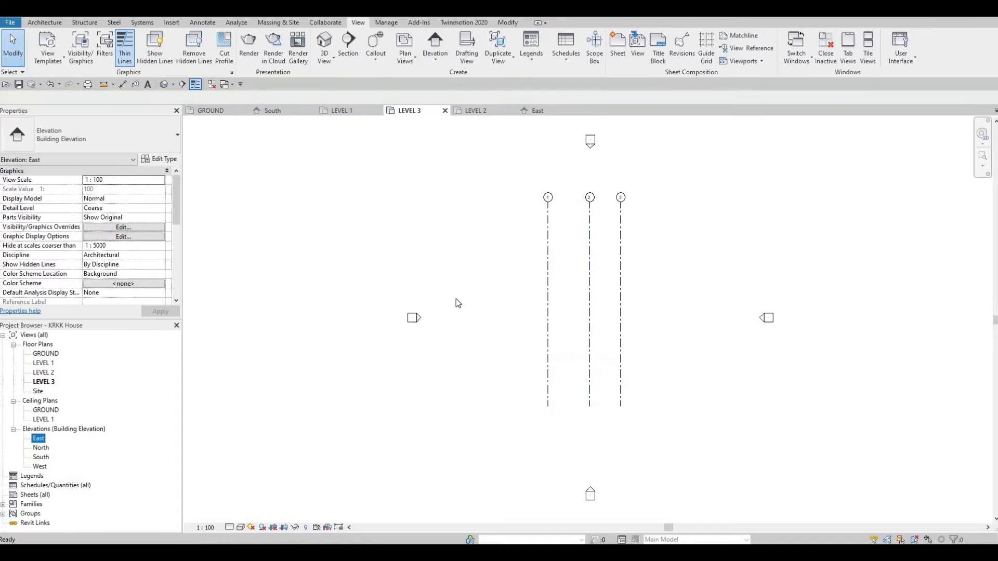
click(425, 249)
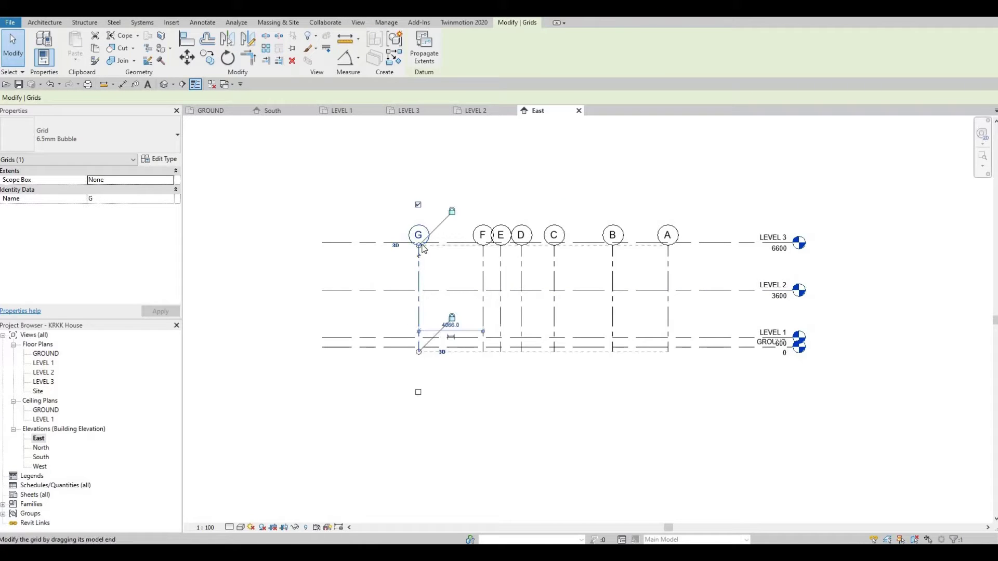
drag(419, 245, 418, 204)
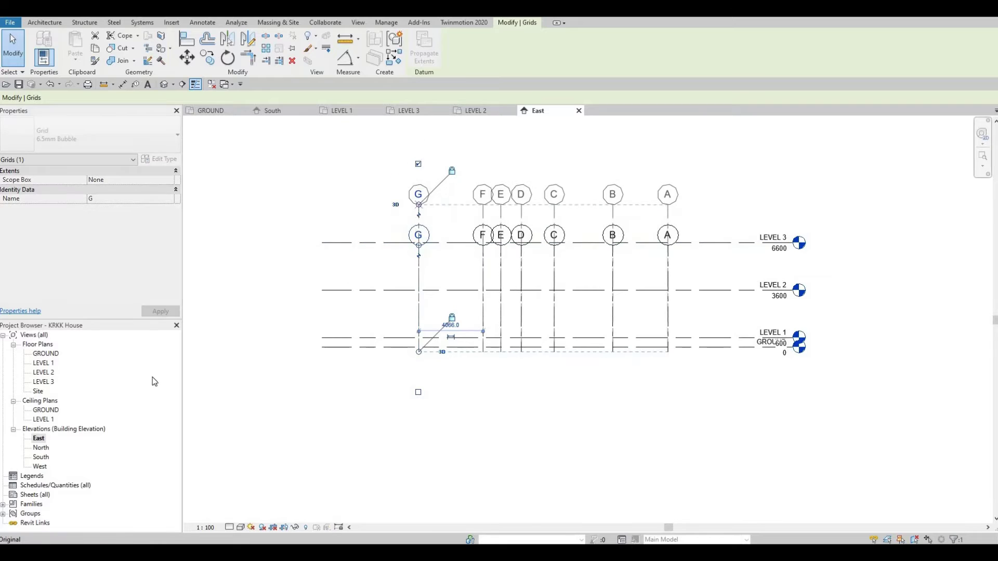
Examine the grids in the LEVEL 3 plan, the North, South and West elevations, and the GROUND floor plan
double_click(45, 382)
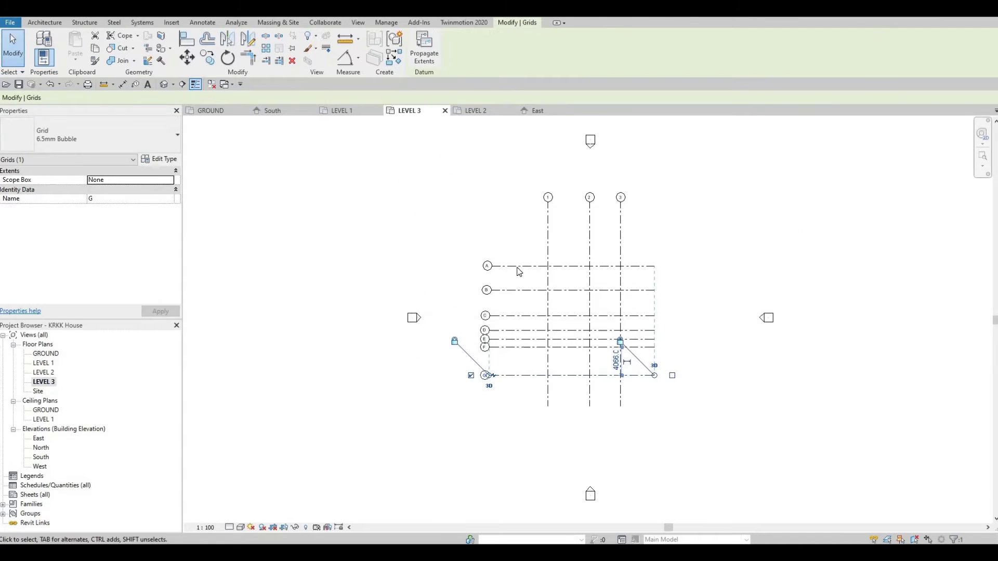
click(34, 449)
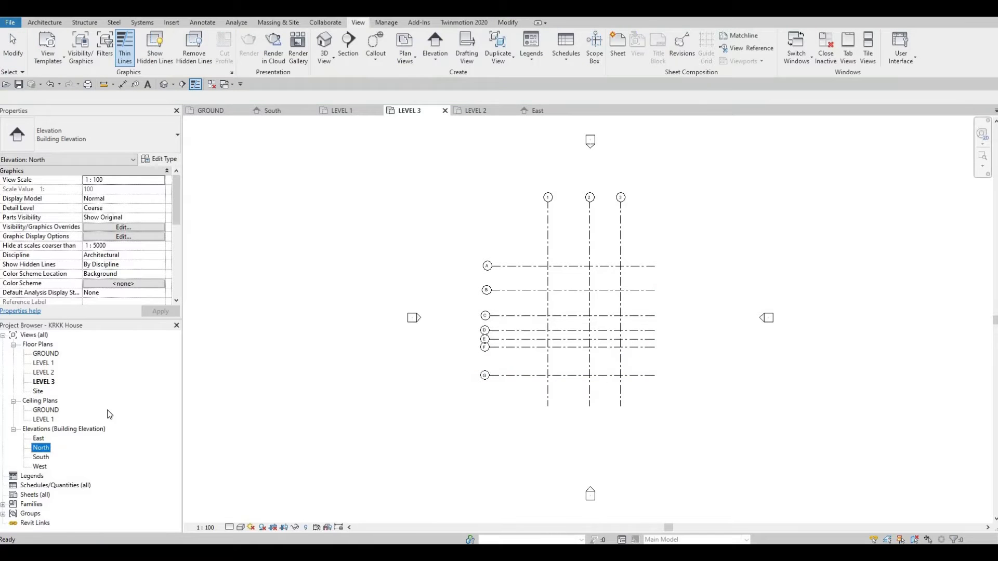
double_click(36, 448)
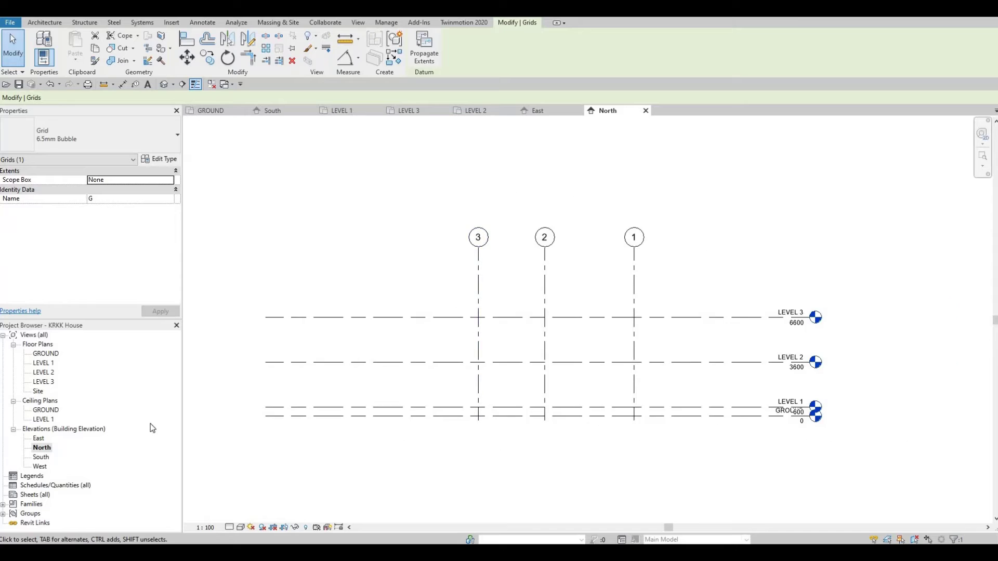
double_click(38, 460)
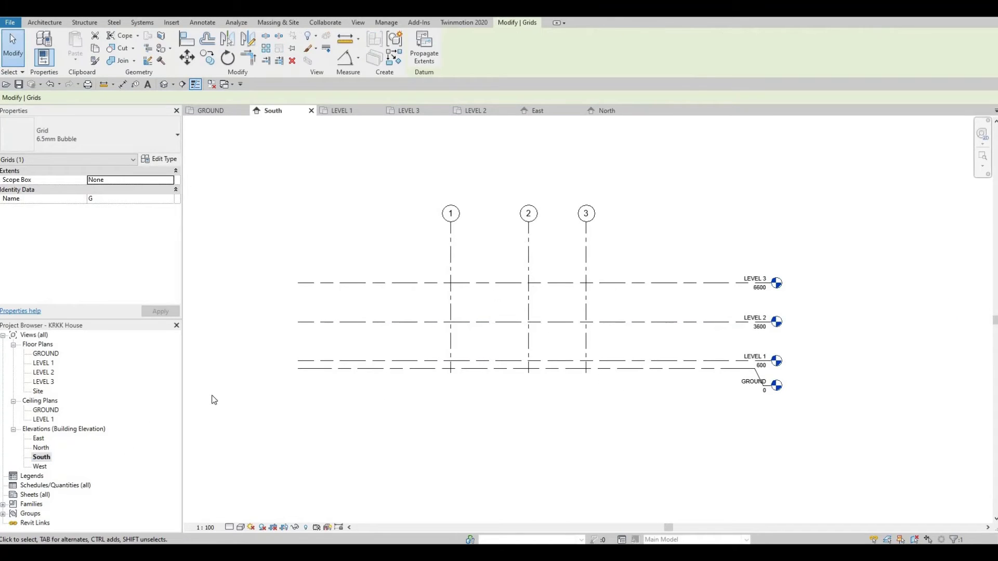
double_click(40, 466)
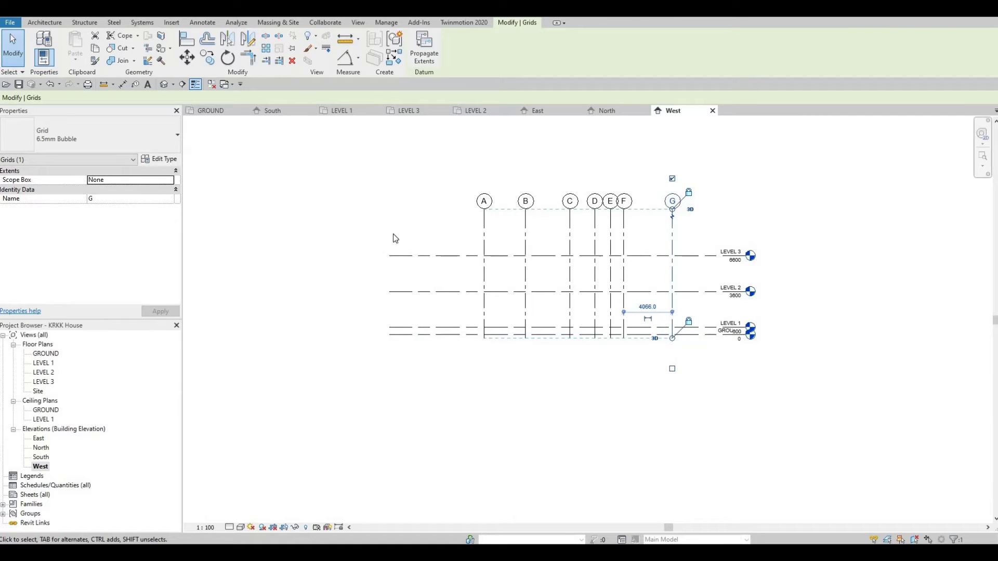
click(218, 111)
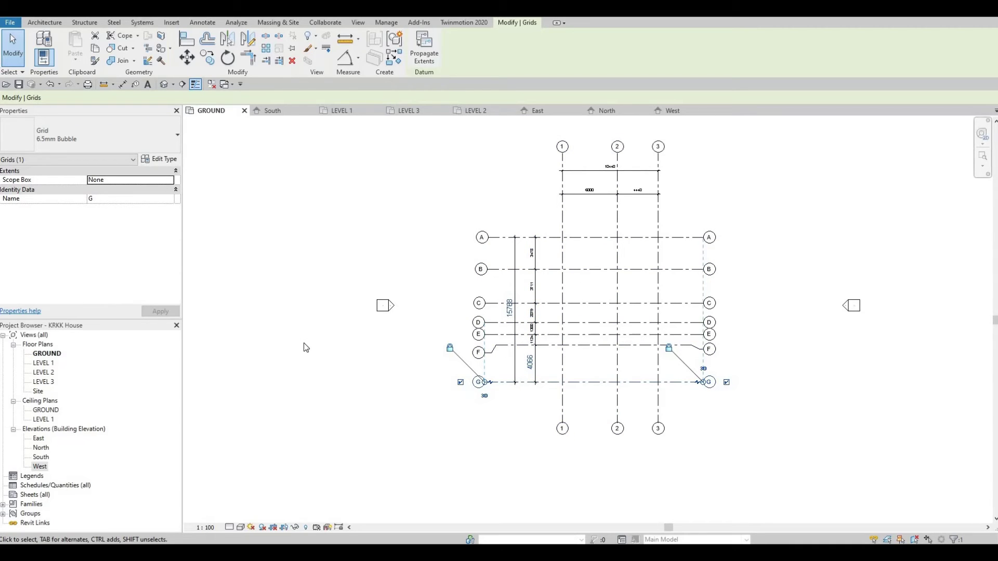
scroll(328, 350, down, 1)
scroll(333, 364, down, 2)
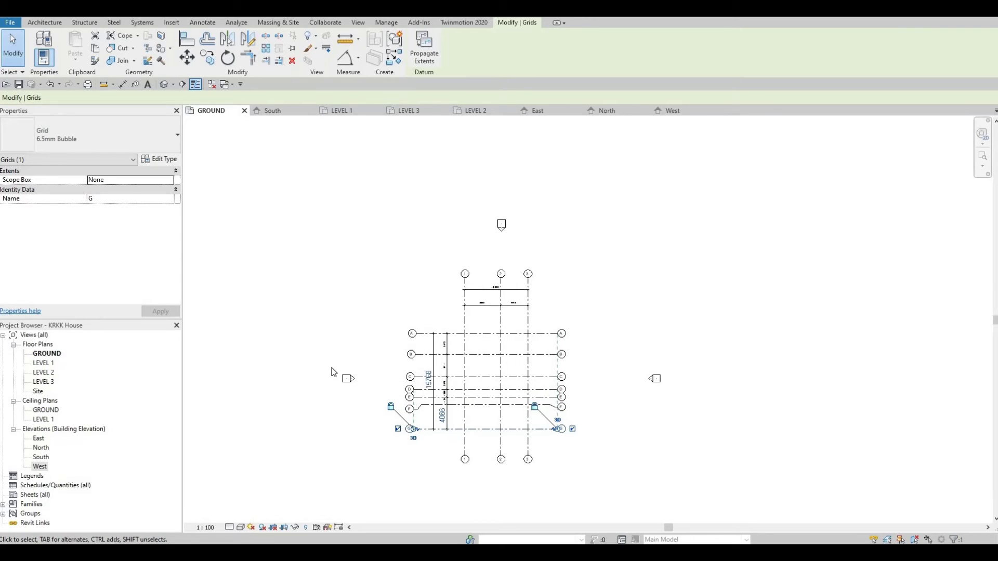
key(F1)
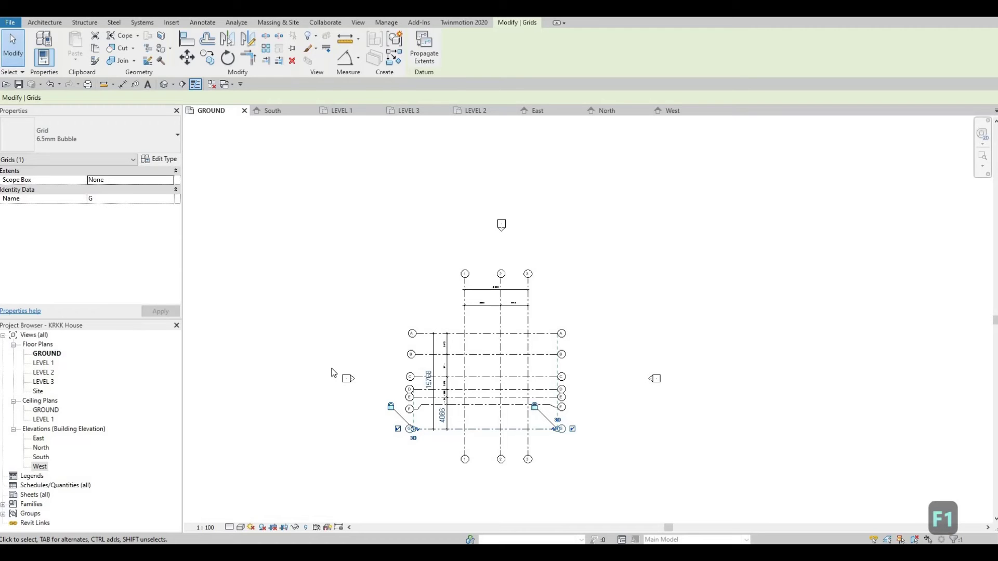